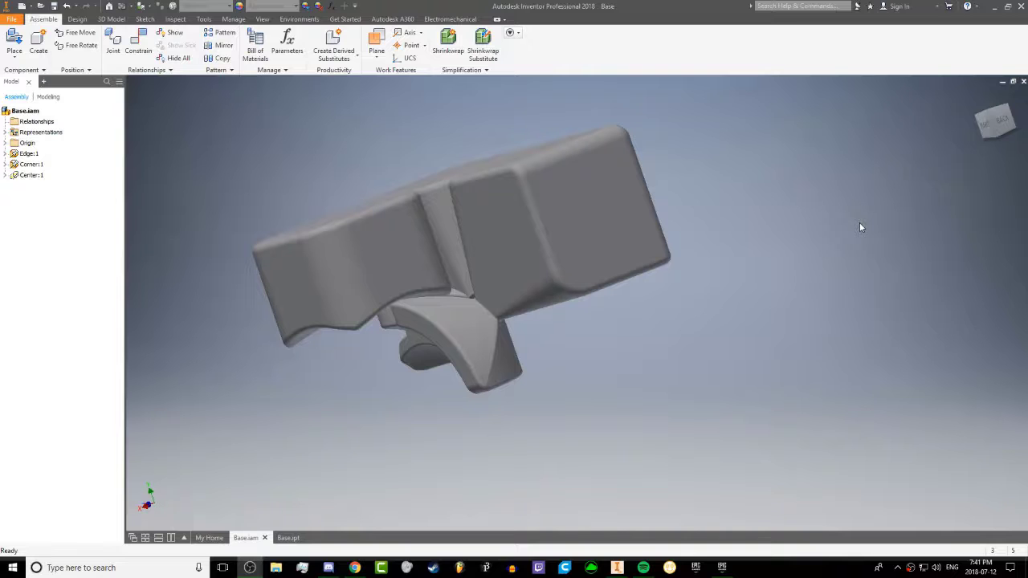
Step: Examine how the edge, corner and center pieces fit together in the assembly from several angles
middle_click_drag(266, 343, 498, 342, "shift")
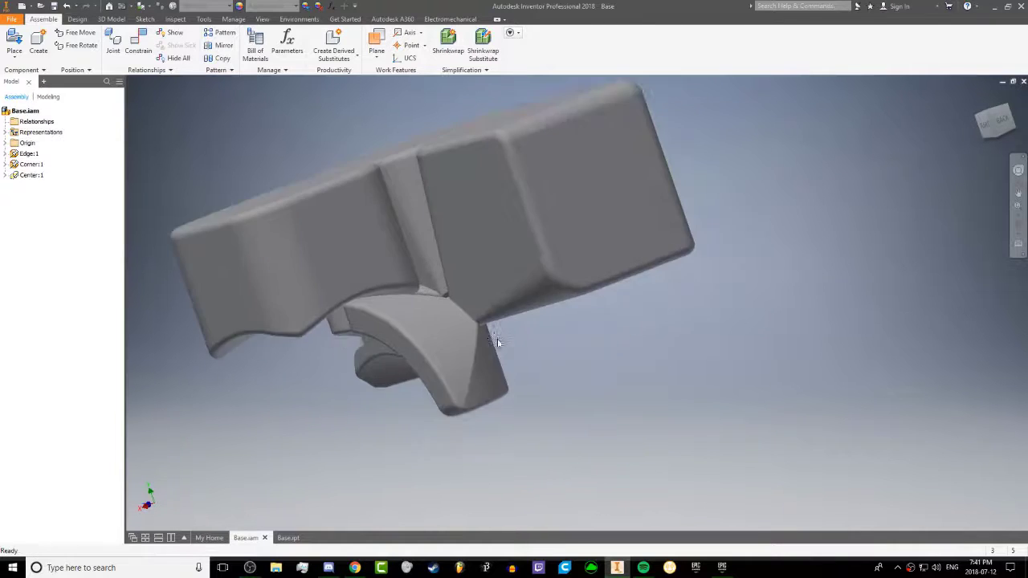
scroll(482, 342, "up", 4)
scroll(418, 351, "down", 3)
scroll(418, 356, "down", 4)
middle_click_drag(384, 333, 507, 330)
middle_click_drag(406, 321, 321, 293, "shift")
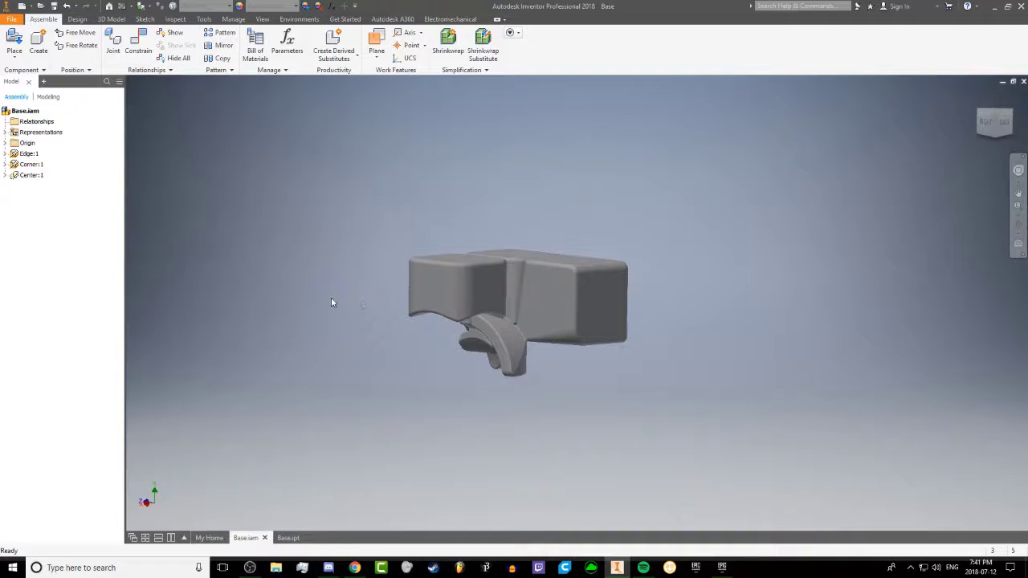
middle_click_drag(453, 413, 498, 265, "shift")
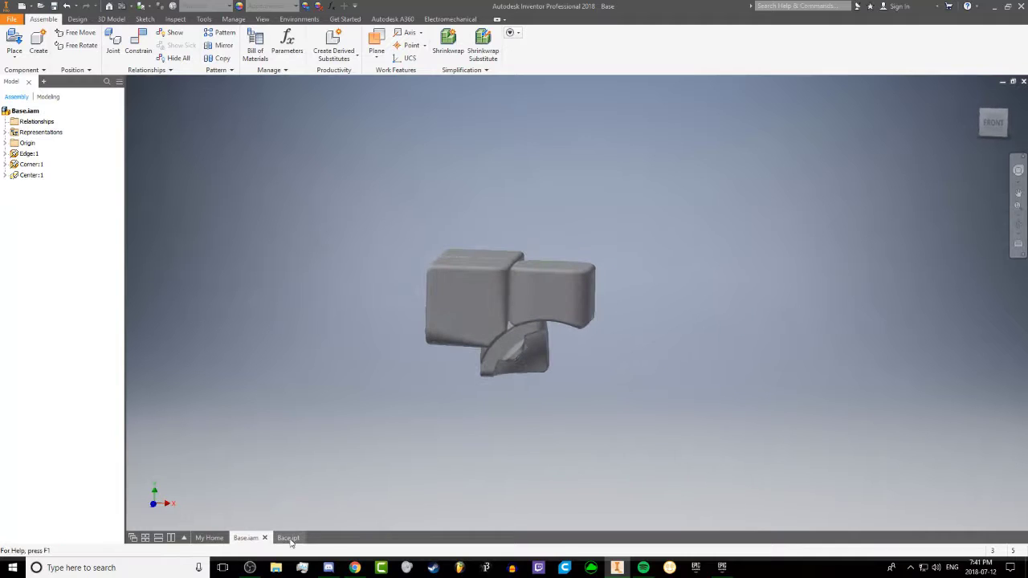
Step: Open the Edge component of the assembly in its own part window
left_click(23, 158)
right_click(24, 158)
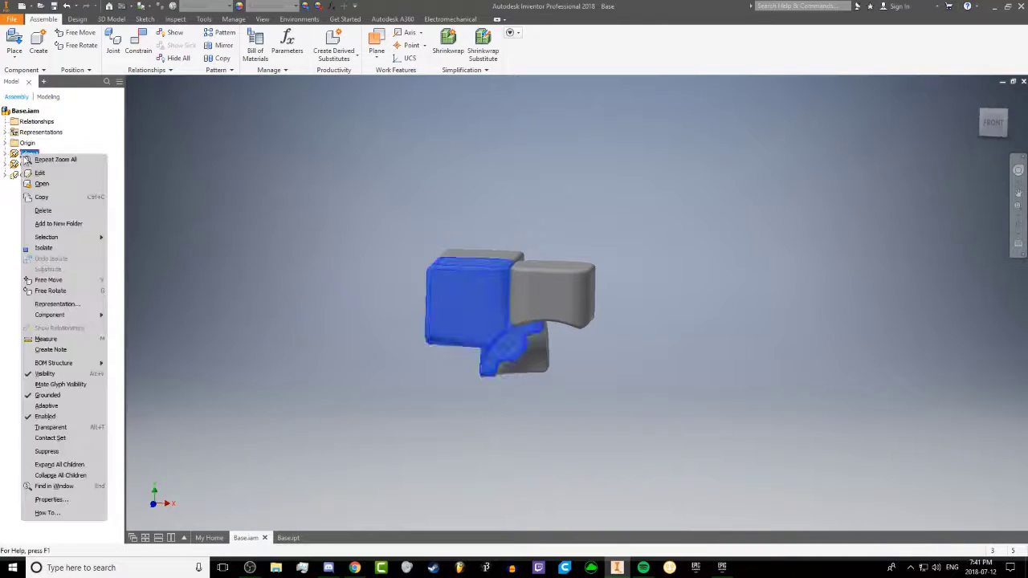
left_click(59, 190)
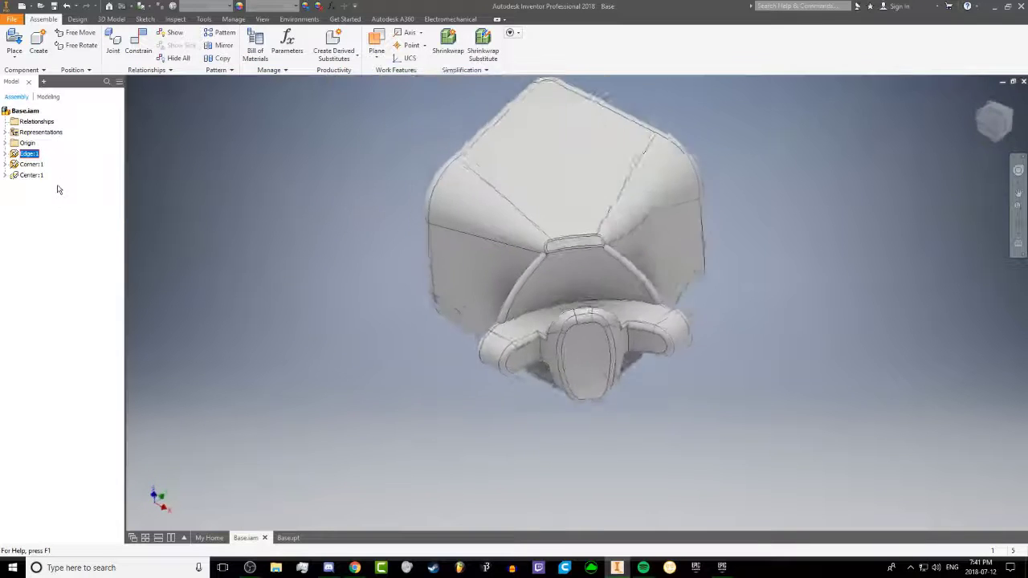
middle_click_drag(311, 275, 282, 212)
scroll(282, 212, "down", 3)
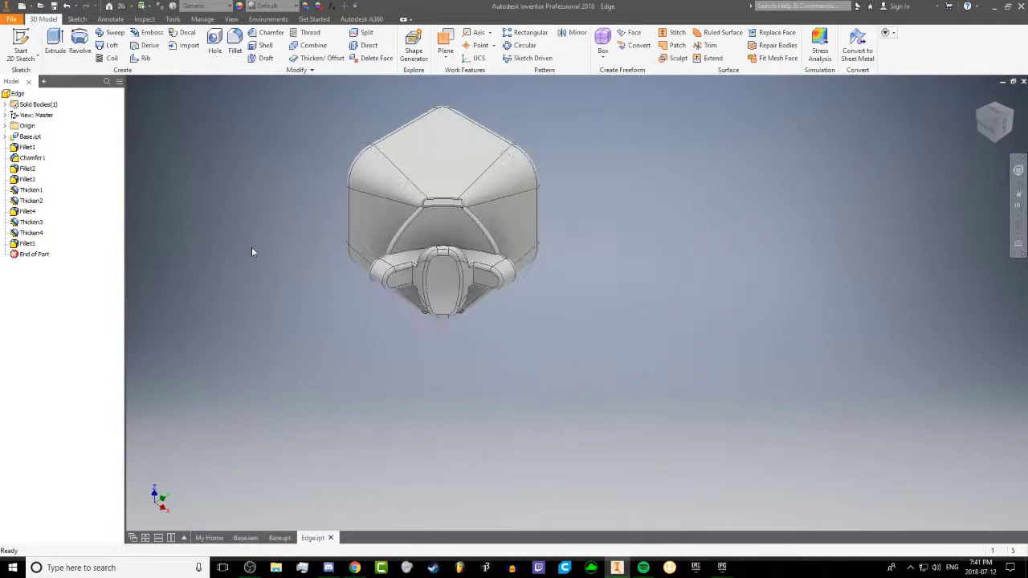
Step: Look over the open Base, Corner and Edge documents and inspect the Edge part from several angles
left_click(279, 537)
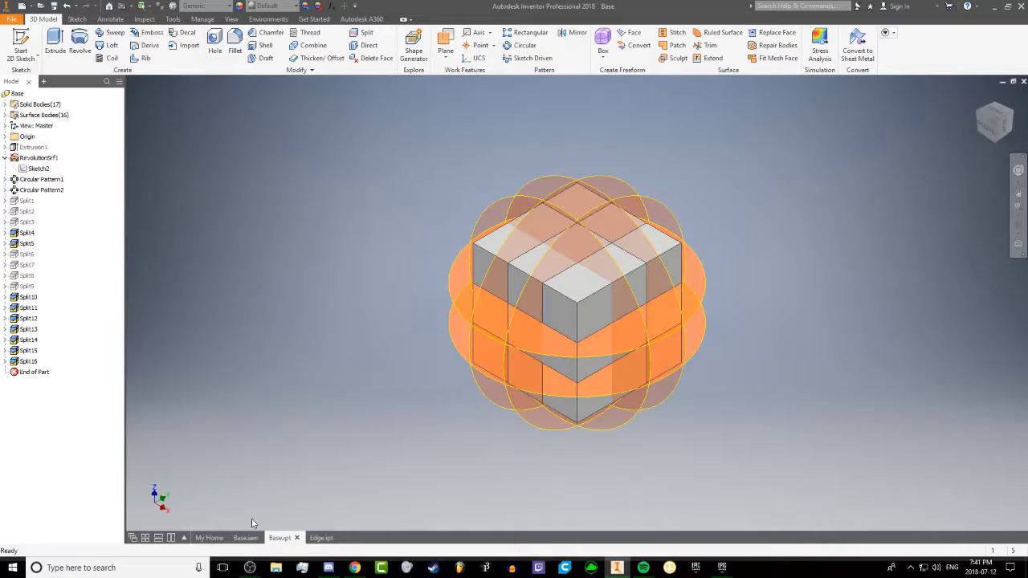
left_click(245, 537)
left_click_drag(311, 539, 312, 540)
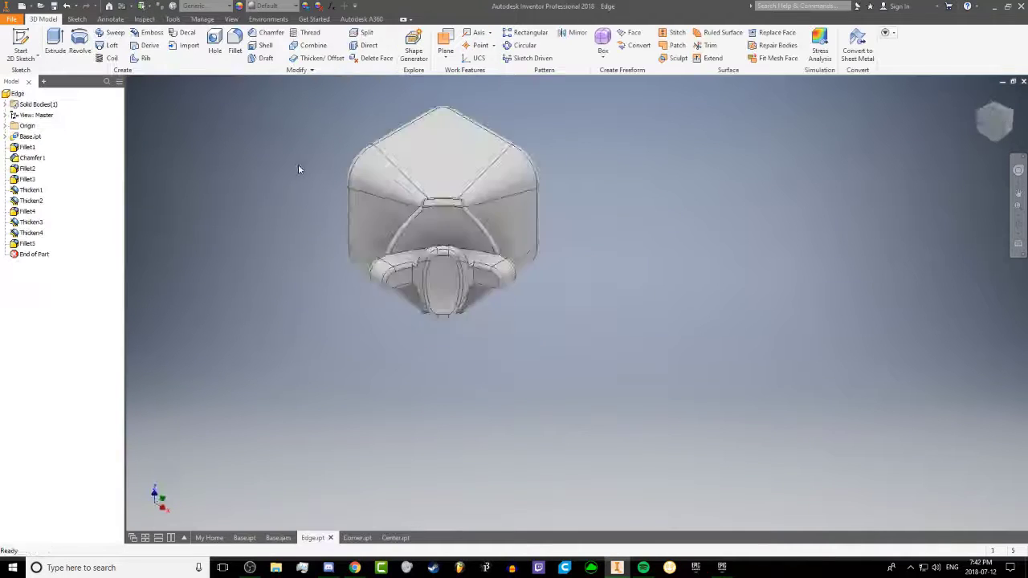
middle_click_drag(298, 167, 320, 337, "shift")
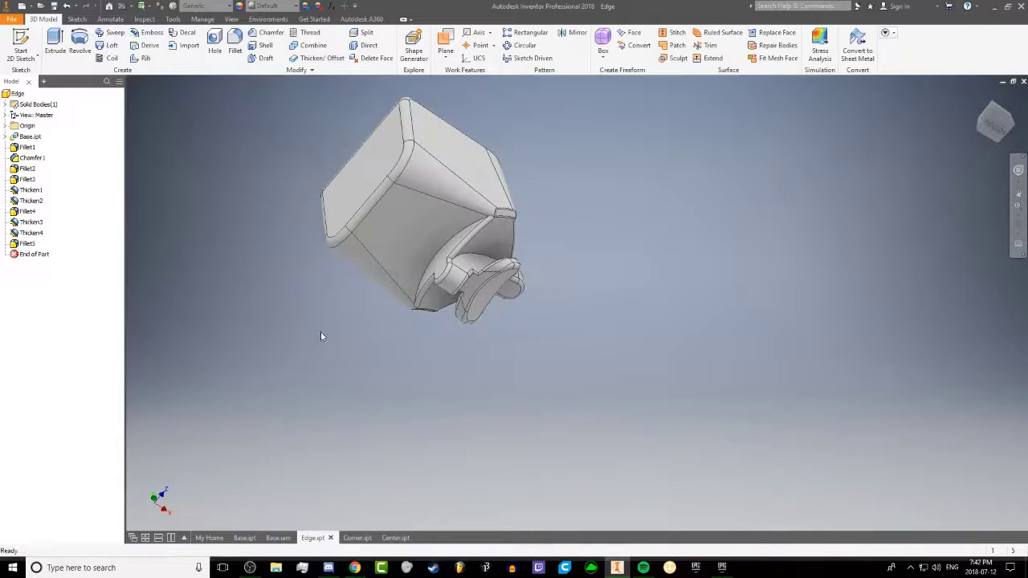
left_click(356, 538)
left_click(313, 538)
middle_click_drag(264, 408, 371, 292, "shift")
middle_click_drag(274, 302, 569, 326, "shift")
scroll(569, 326, "down", 3)
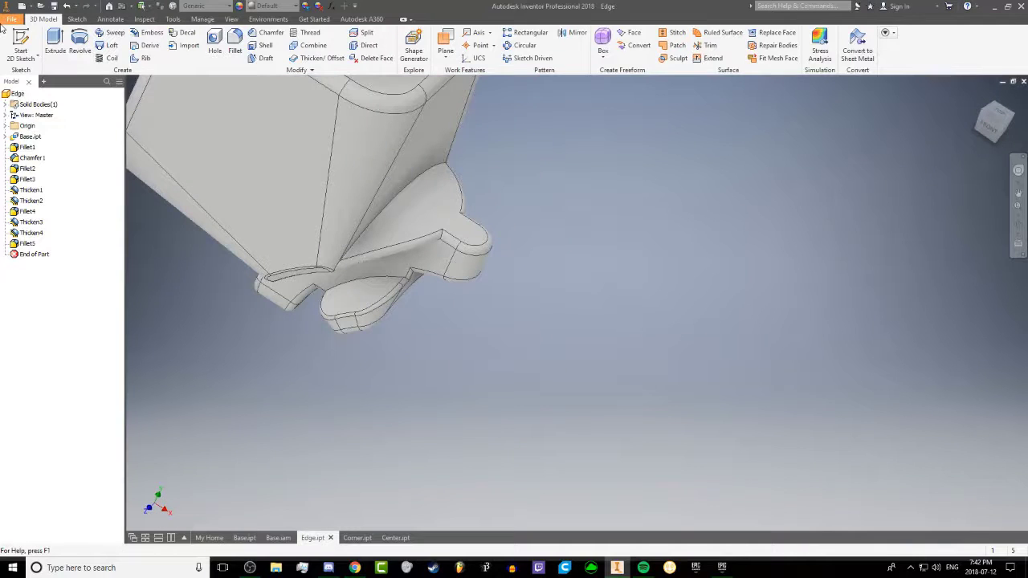
Step: Set up a CAD-format export of the Edge part with STEP as the file type
left_click(12, 18)
mouse_move(62, 156)
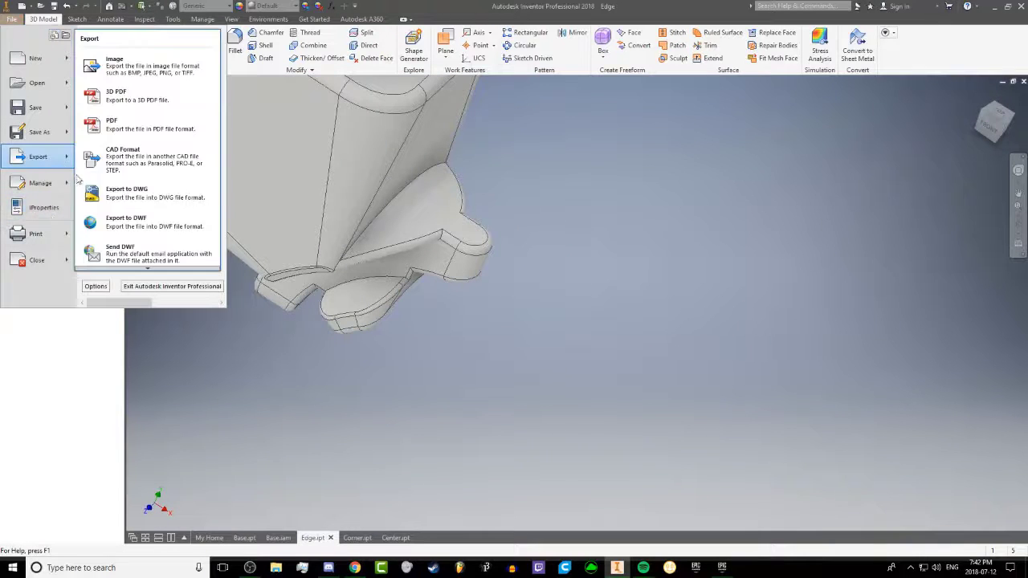
left_click(155, 158)
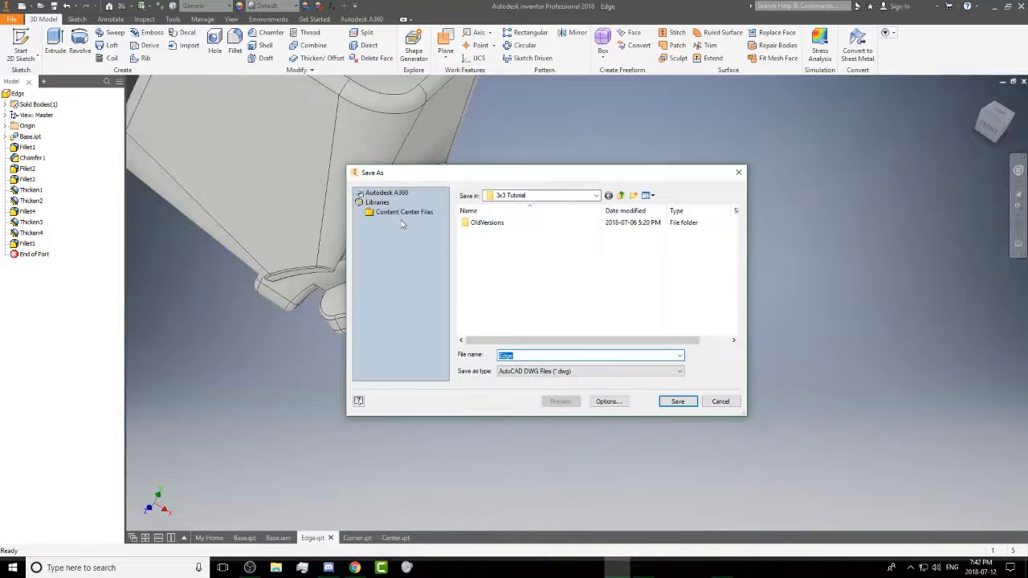
left_click(536, 371)
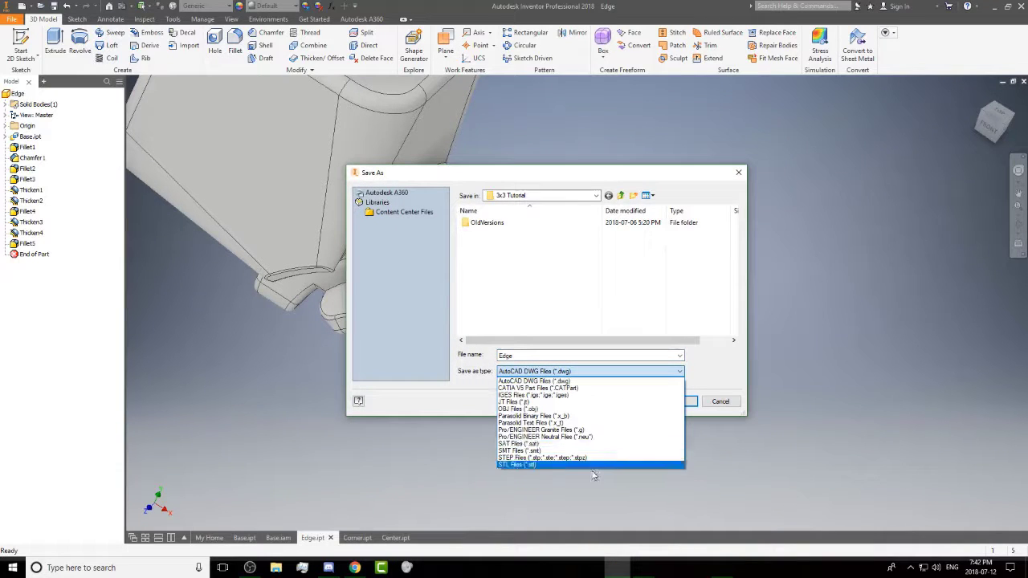
left_click(590, 458)
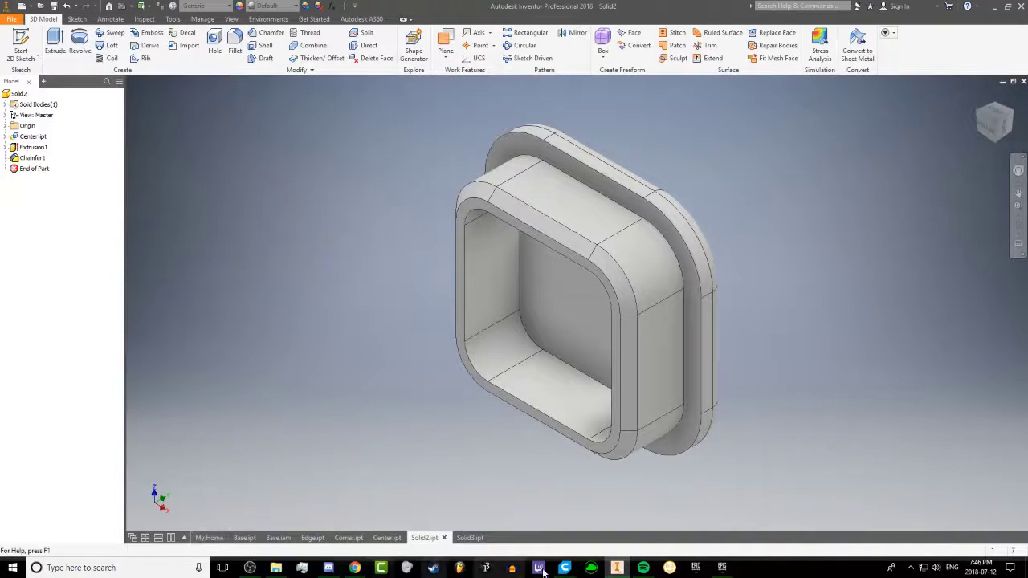
Step: Export the Edge part in CAD format as an STL file named Edge in the 3x3 Tutorial folder
left_click(278, 538)
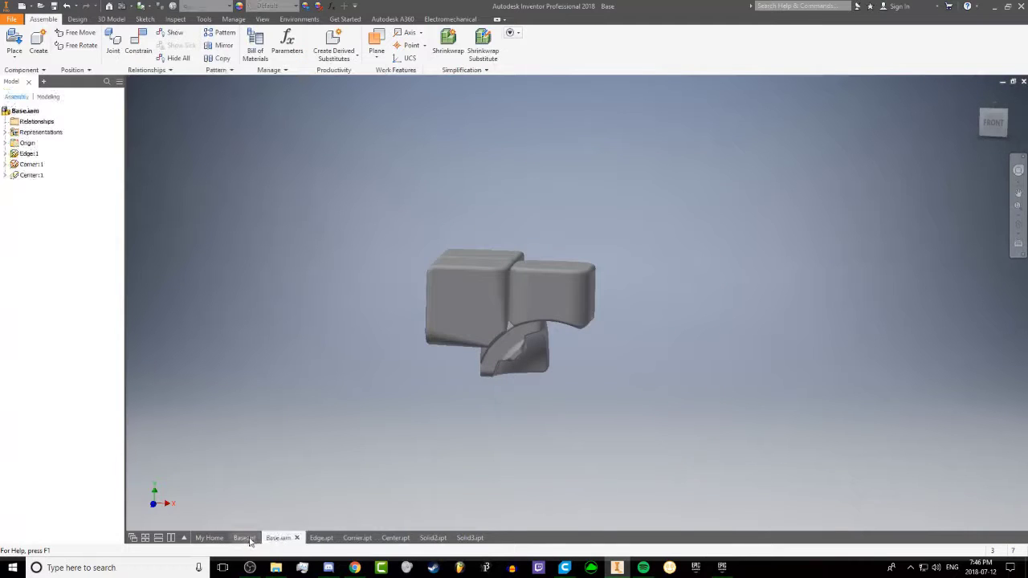
left_click(248, 538)
left_click(319, 538)
left_click(5, 17)
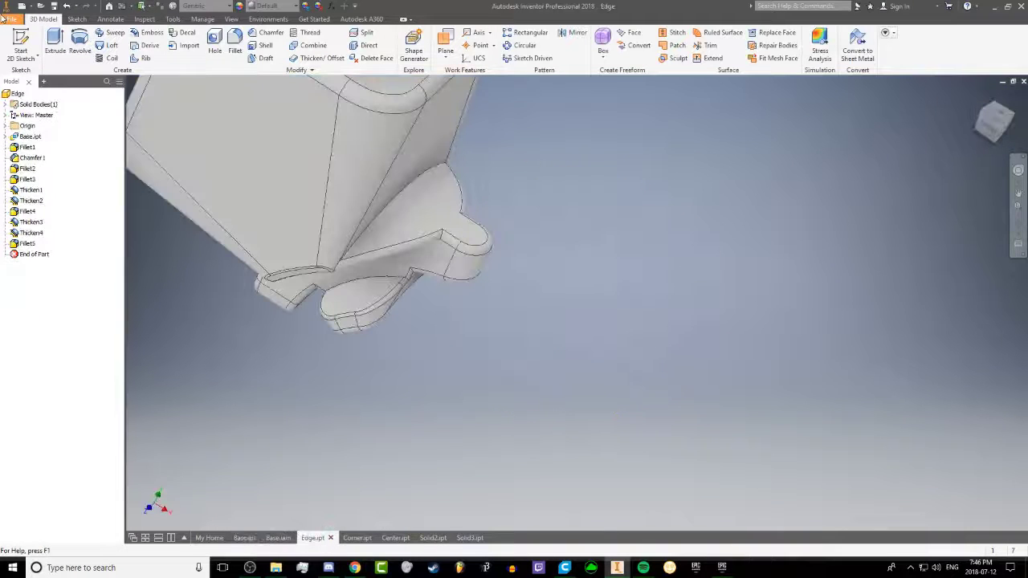
mouse_move(30, 156)
left_click(112, 138)
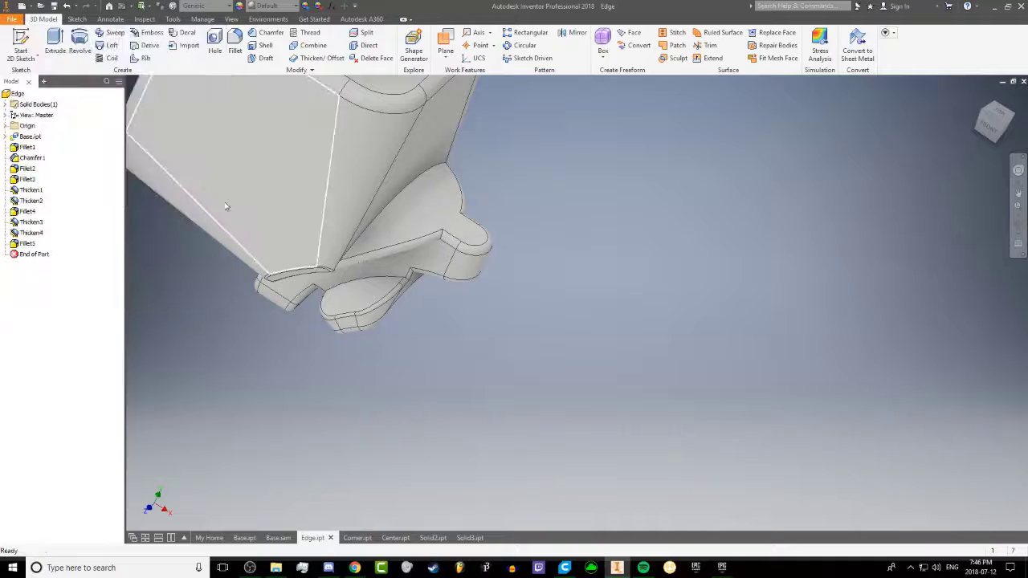
left_click(562, 371)
left_click(536, 375)
left_click(536, 374)
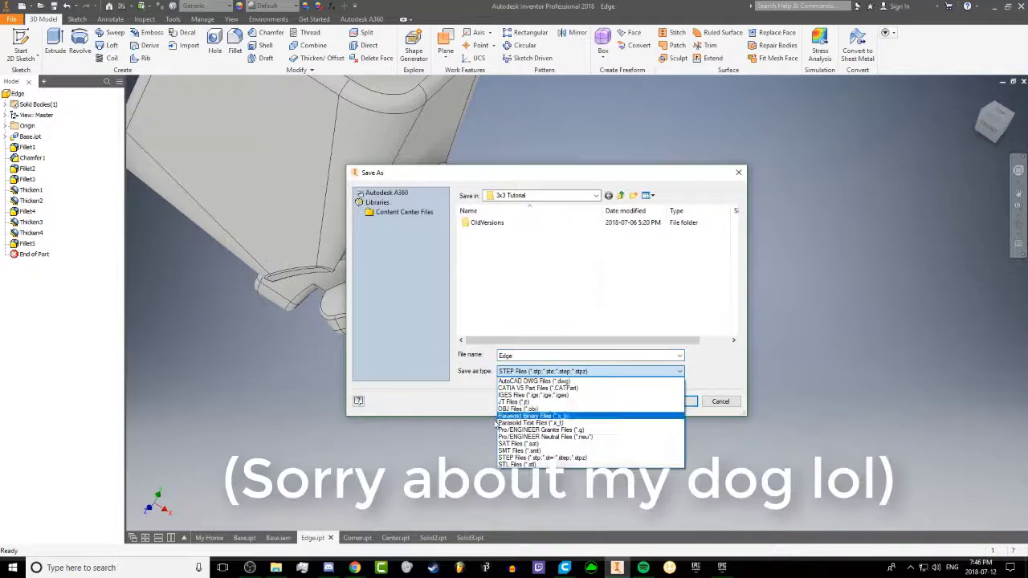
left_click(506, 472)
left_click(532, 371)
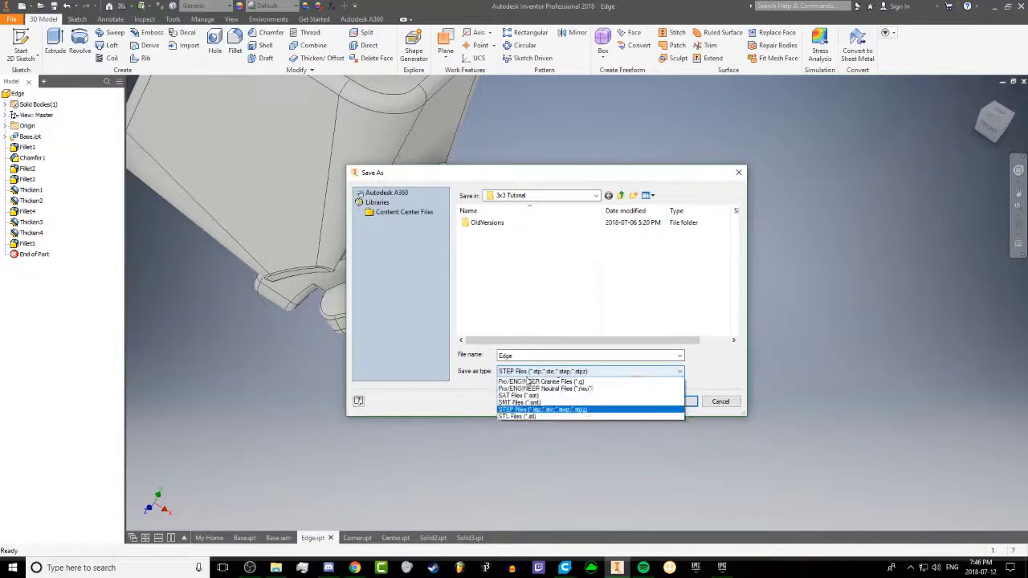
left_click(522, 461)
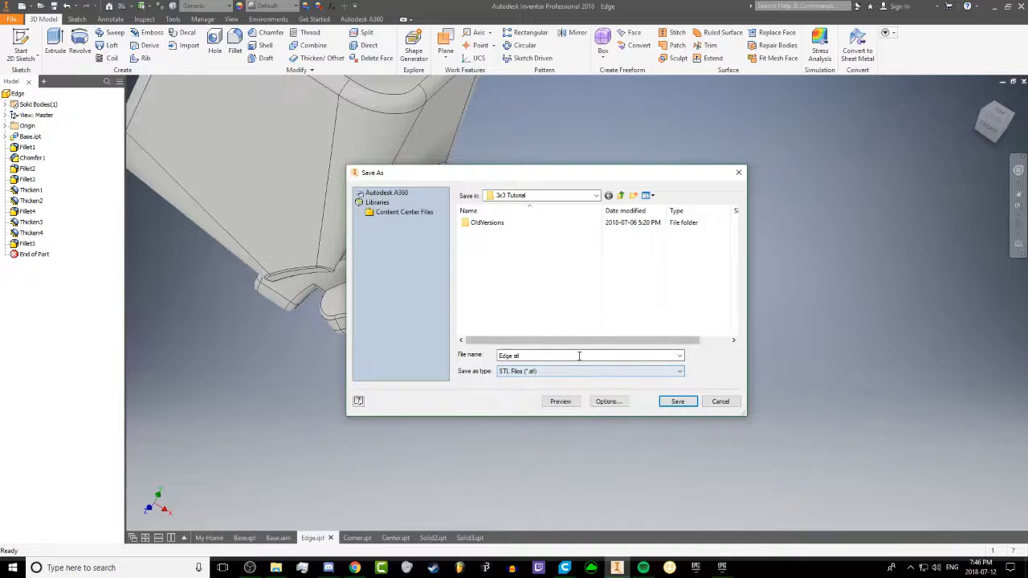
left_click(674, 402)
Step: Export the Corner part as an STL file named Corner in the 3x3 Tutorial folder
left_click(348, 538)
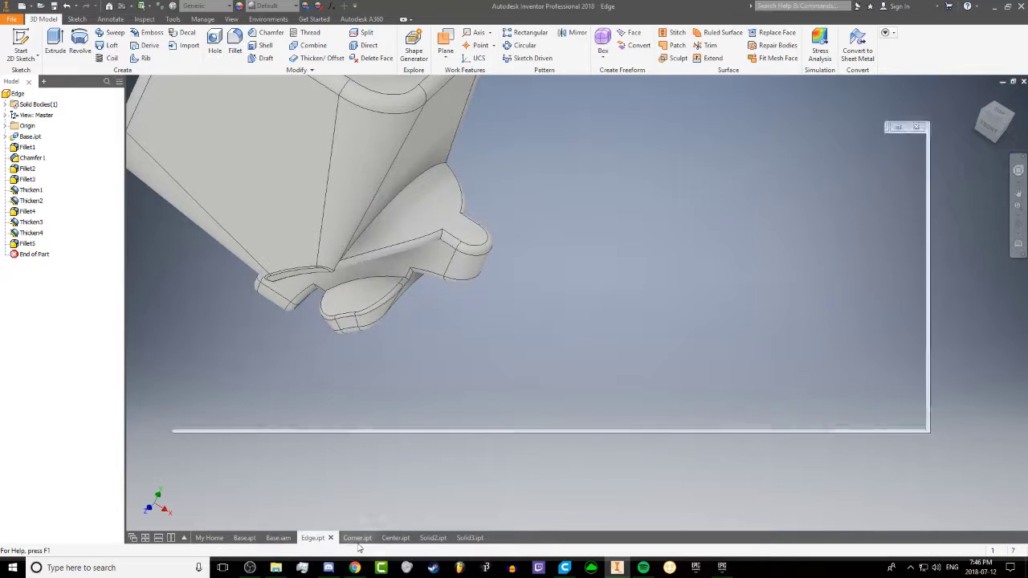
left_click(12, 19)
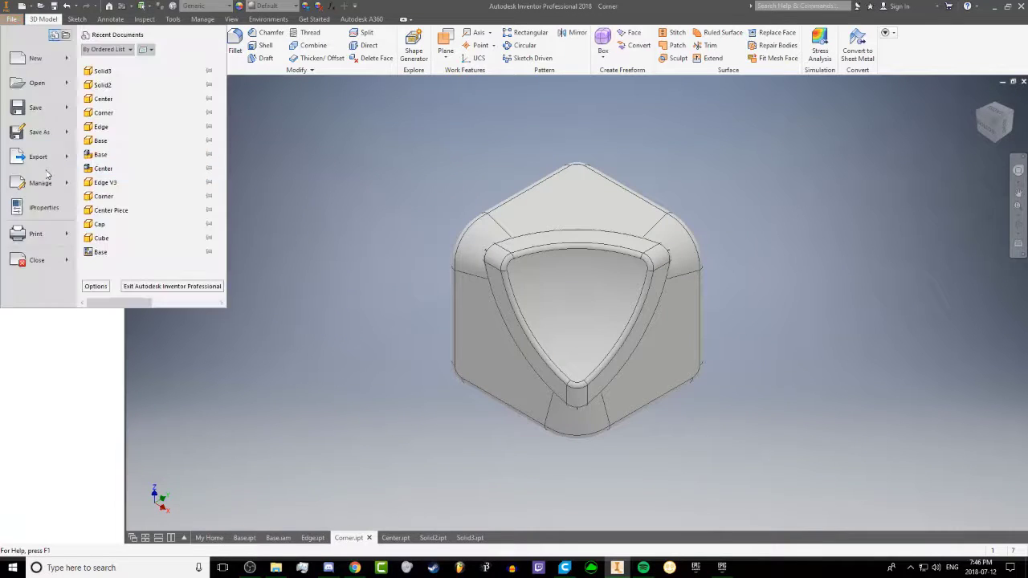
mouse_move(32, 168)
left_click(153, 149)
left_click(538, 371)
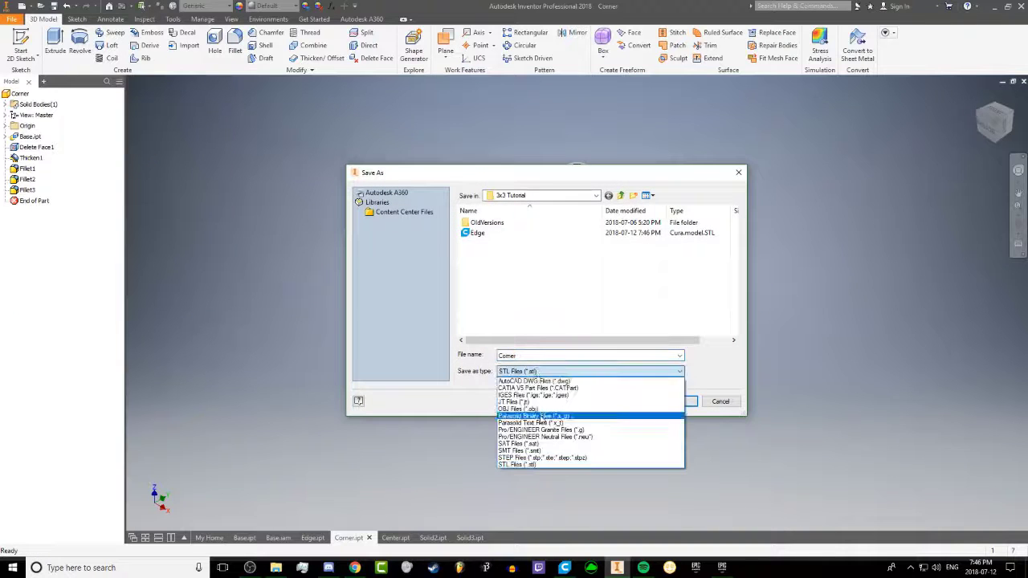
left_click(538, 379)
left_click(677, 401)
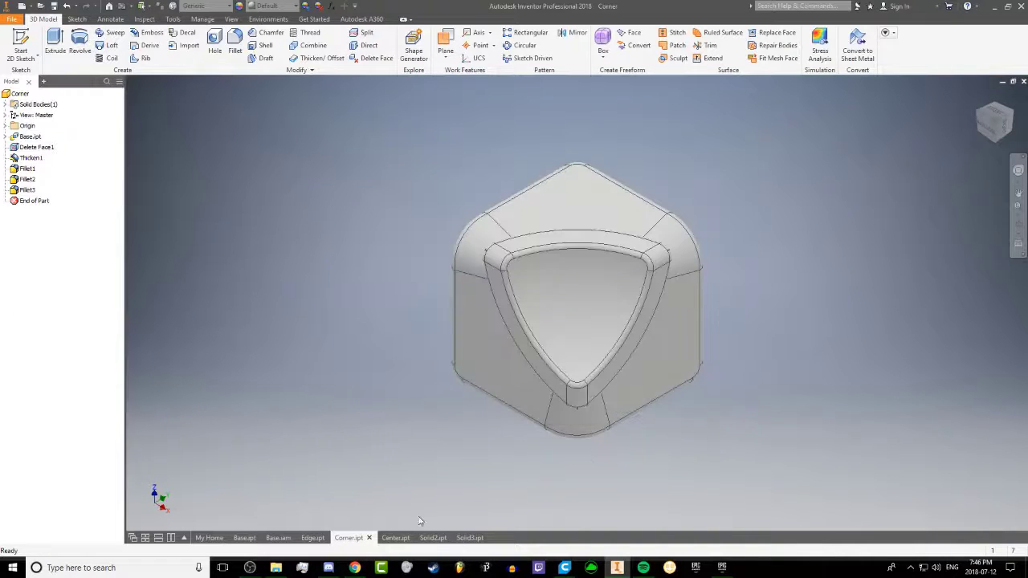
Step: Export the Solid2 part as an STL file named Cap in the 3x3 Tutorial folder
left_click(401, 538)
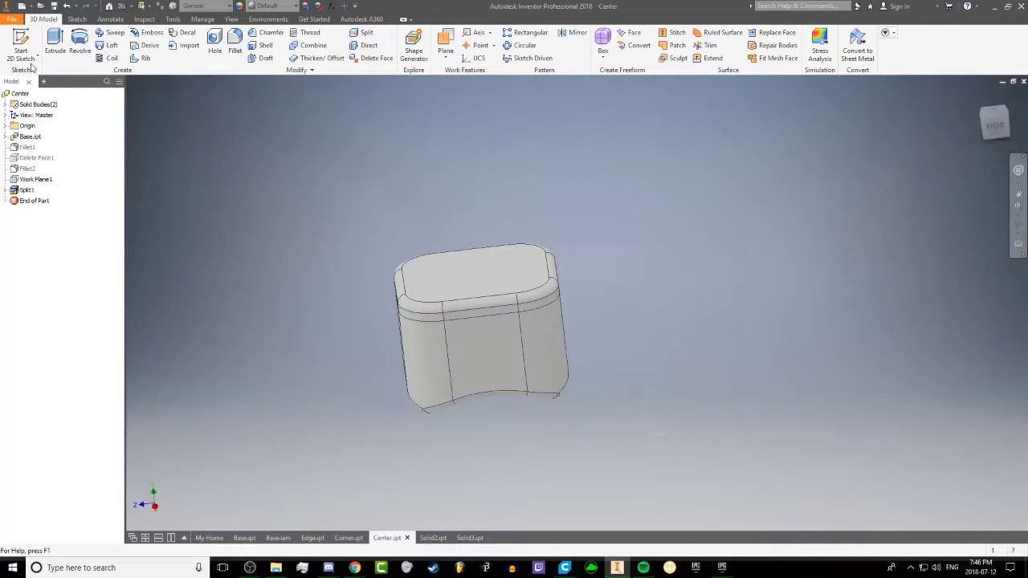
left_click(430, 537)
left_click(11, 19)
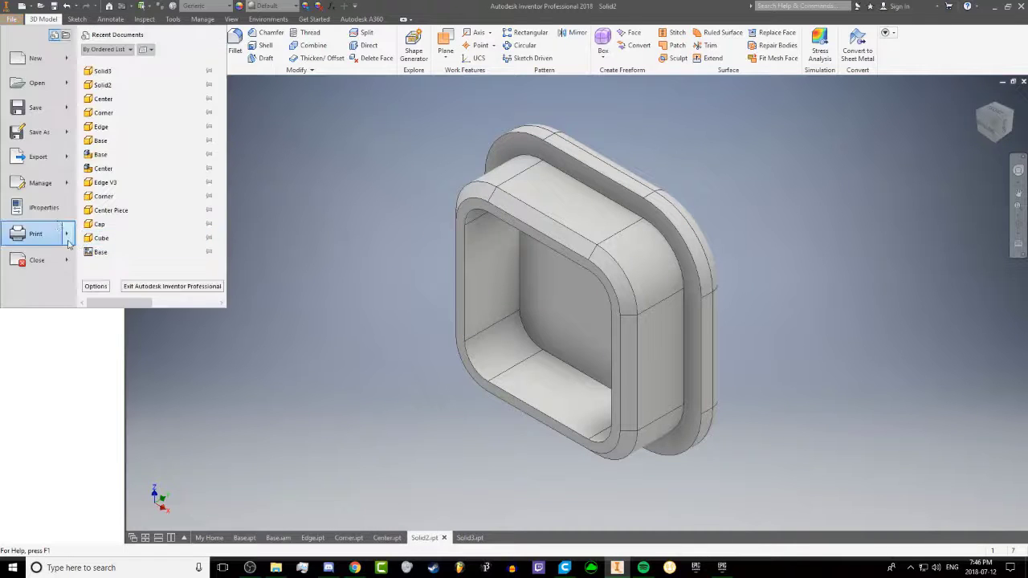
mouse_move(44, 157)
left_click(153, 168)
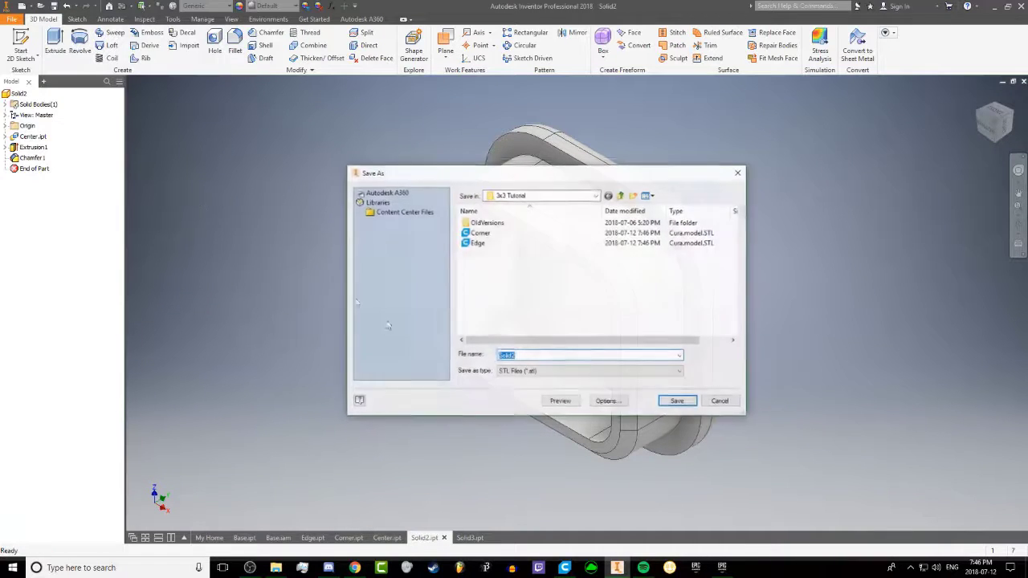
left_click(524, 372)
left_click(521, 374)
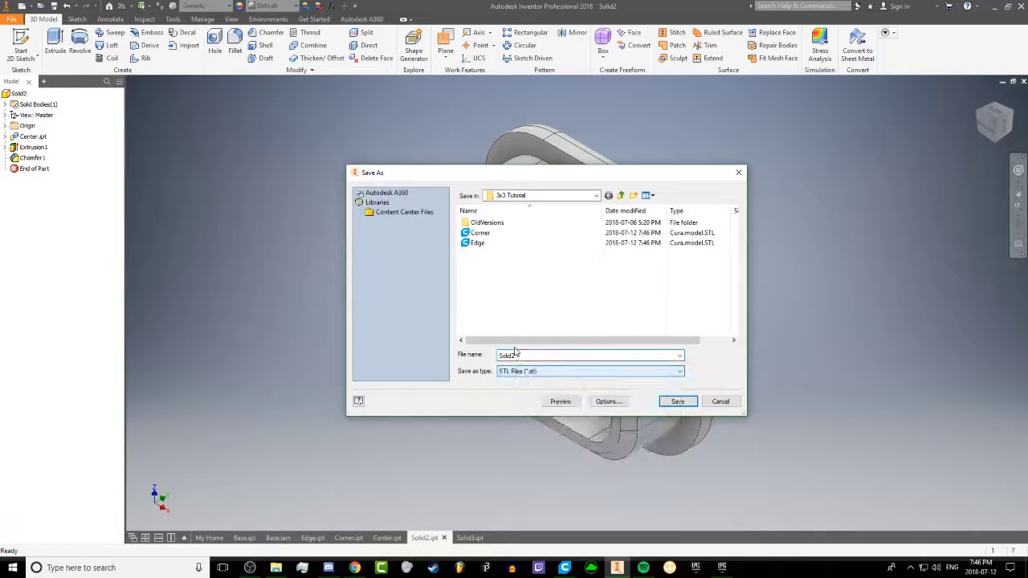
left_click_drag(518, 355, 419, 363)
key("Return")
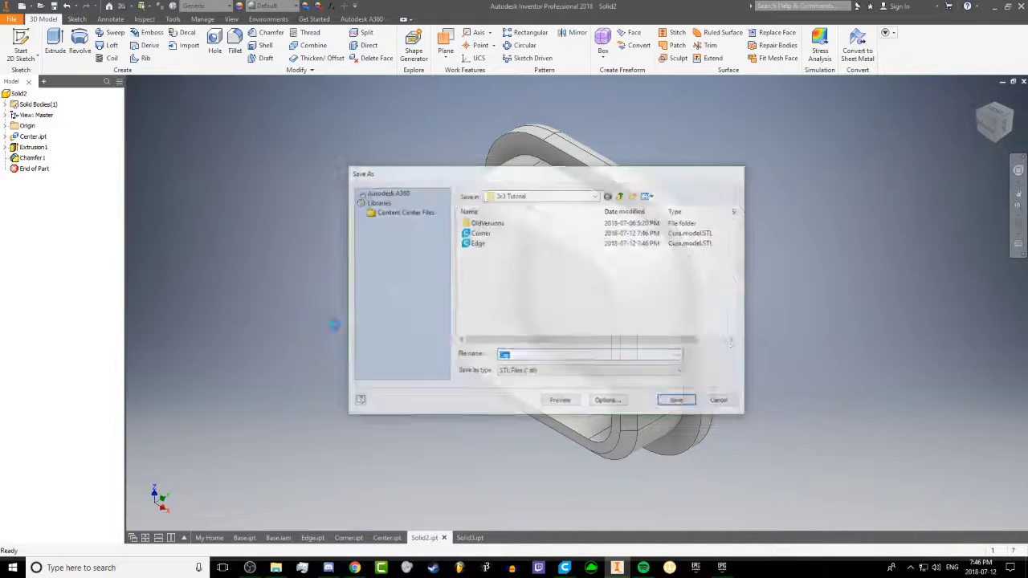
Step: Bring up the Solid3 part, then switch to Ultimaker Cura and load the exported STL models from the 3x3 Tutorial folder
left_click(470, 537)
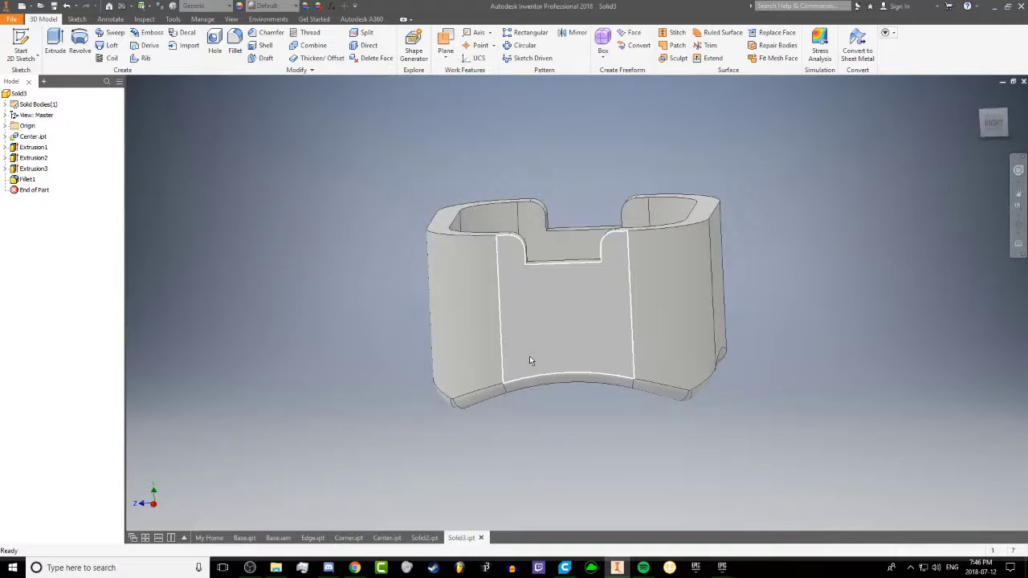
key("alt+Tab")
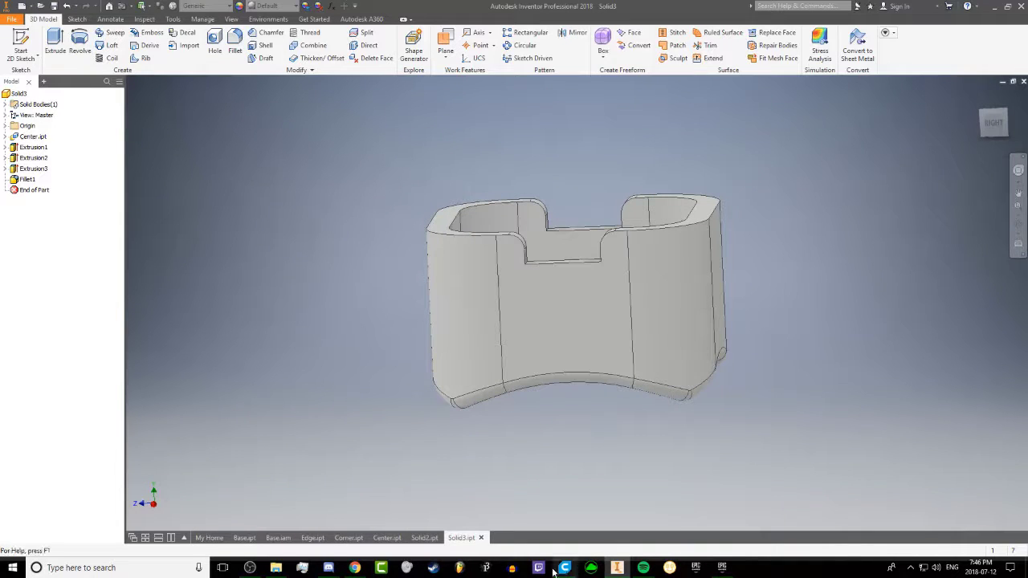
left_click(9, 17)
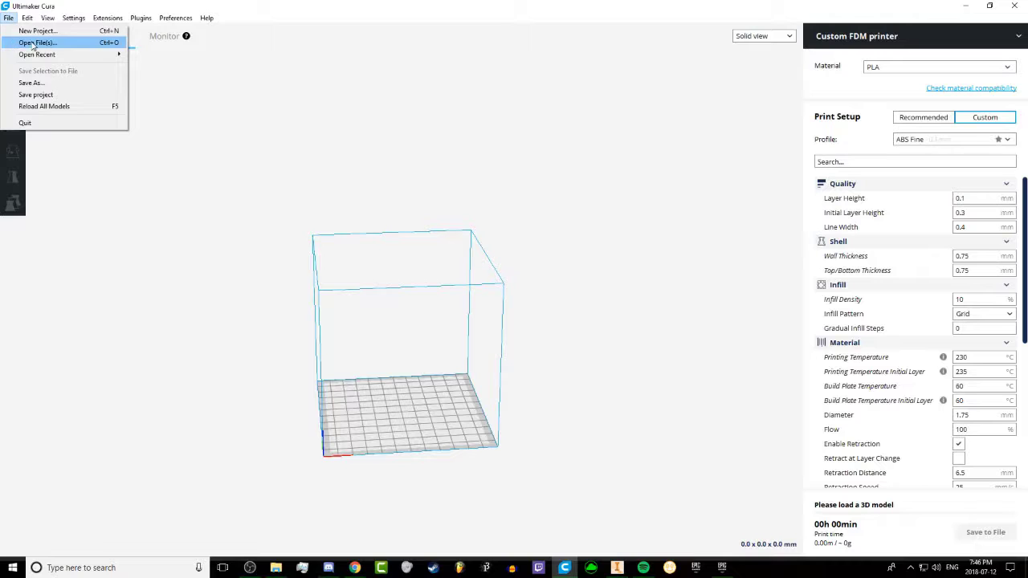
left_click(33, 42)
left_click_drag(154, 171, 123, 97)
left_click(245, 252)
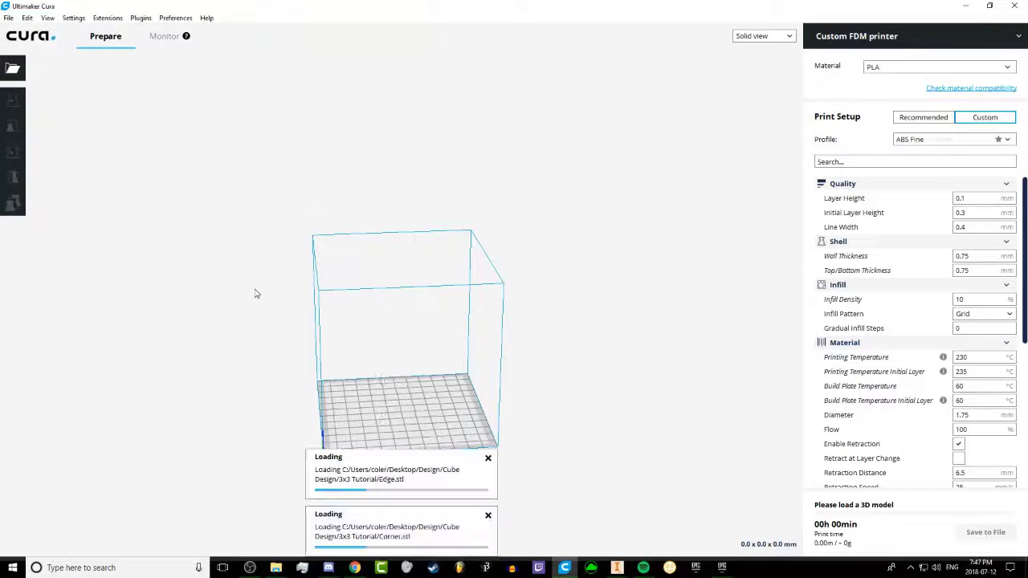
Step: Rotate the center piece a quarter turn so its open side rests on the build plate and its concave side faces up
right_click_drag(192, 361, 278, 420)
scroll(277, 420, "up", 3)
right_click_drag(346, 420, 482, 434)
left_click(466, 436)
right_click_drag(345, 433, 419, 440)
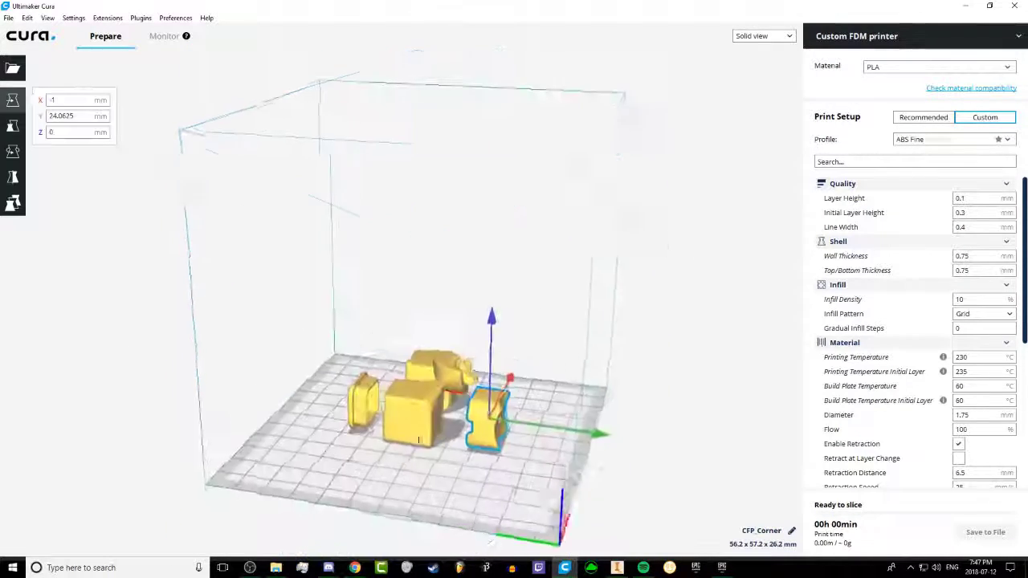
left_click(13, 151)
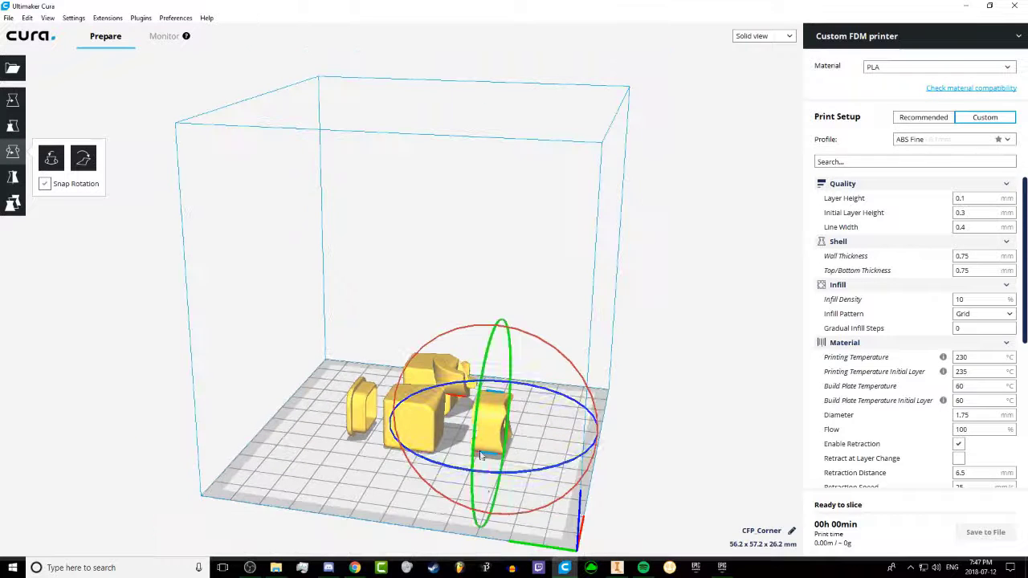
right_click_drag(480, 454, 456, 453)
scroll(523, 457, "down", 1)
scroll(530, 353, "up", 1)
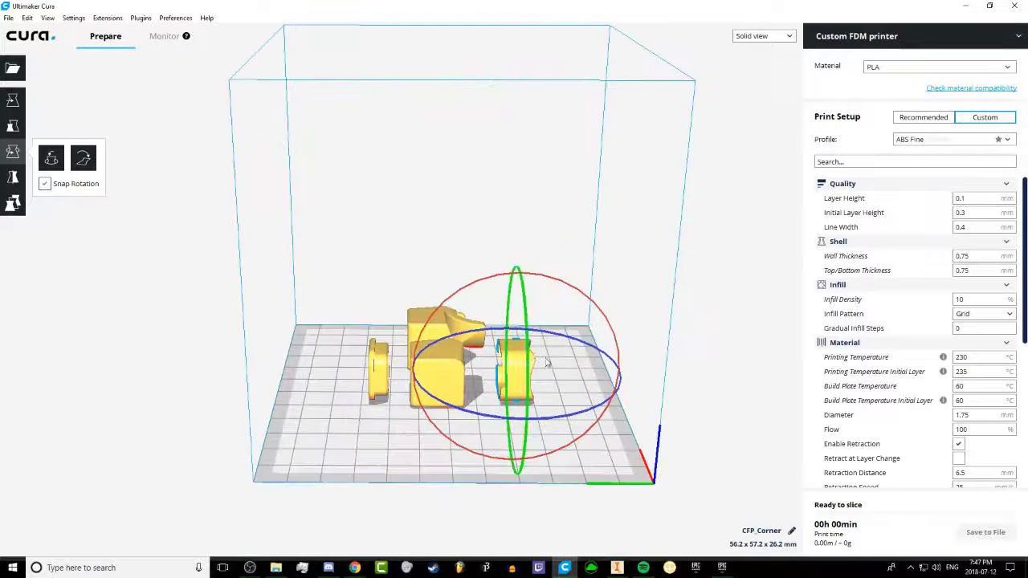
scroll(545, 363, "up", 2)
left_click_drag(629, 326, 548, 425)
right_click_drag(623, 505, 562, 426)
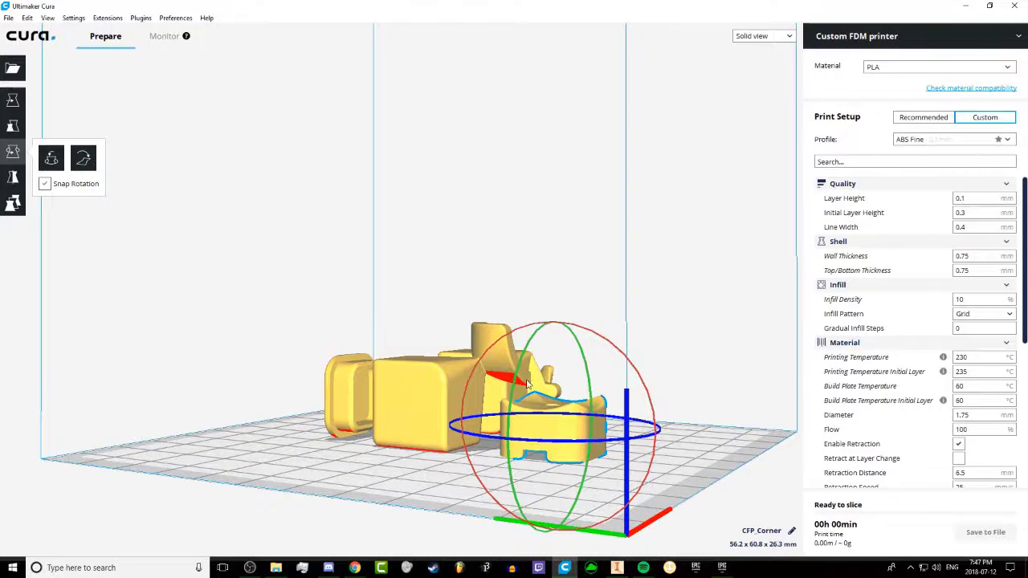
right_click_drag(301, 408, 554, 366)
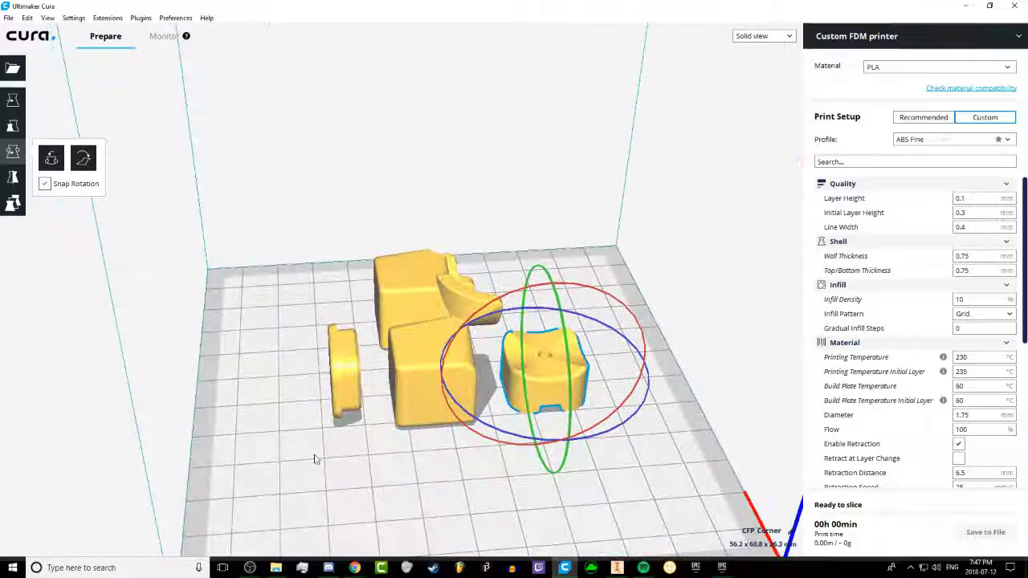
Step: Rotate the cap a quarter turn so it lies flat on the build plate with its hollow side facing up
right_click_drag(348, 492, 468, 495)
left_click(339, 369)
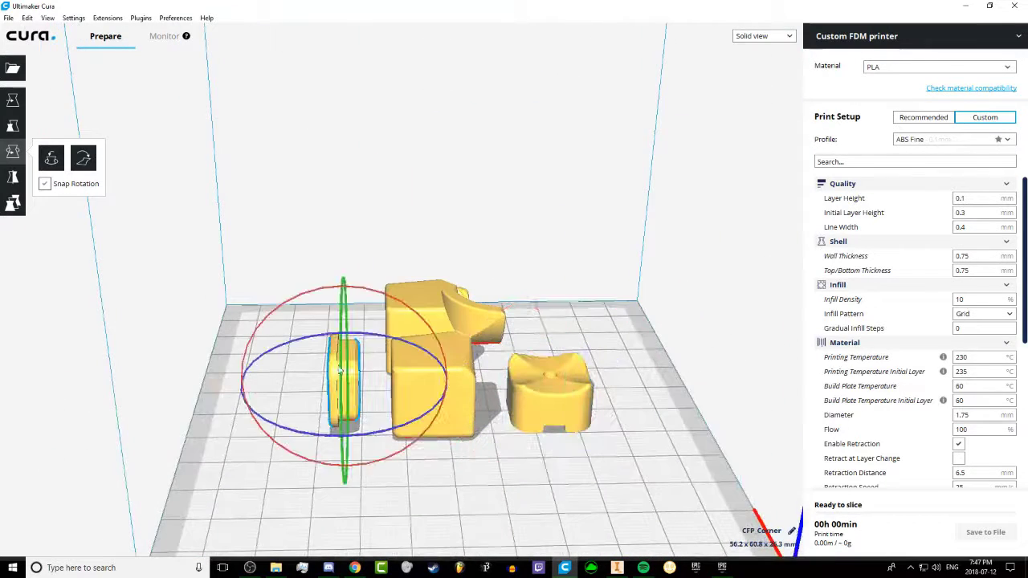
left_click_drag(317, 289, 247, 380)
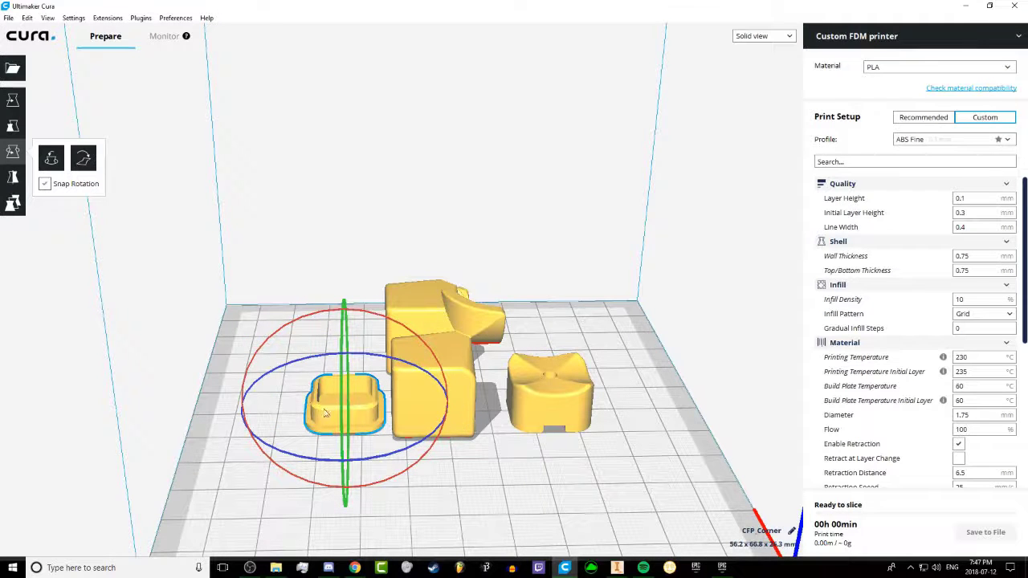
right_click_drag(325, 413, 384, 447)
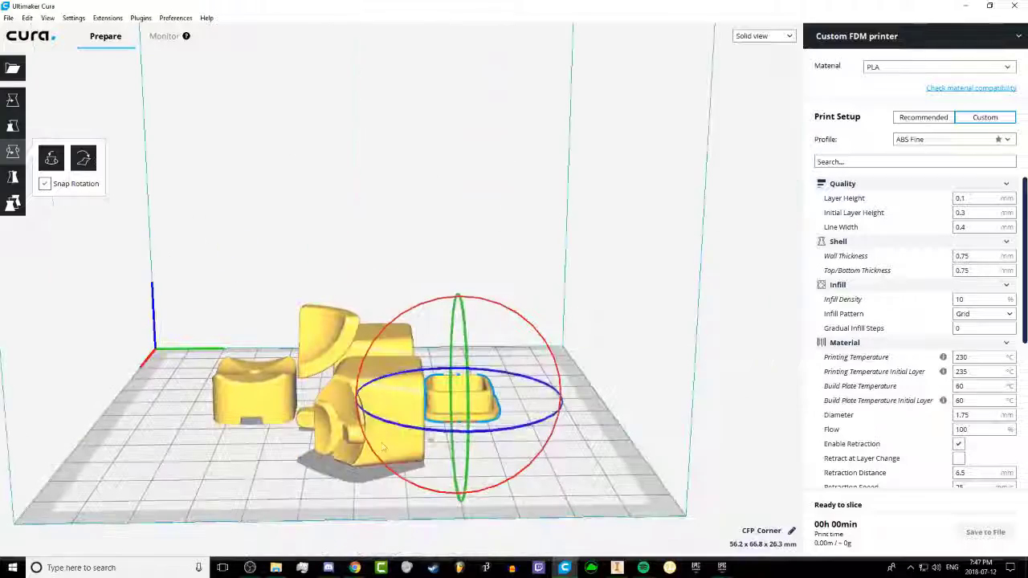
Step: Rotate the corner piece on two axes so its cube body and curved foot sit tilted above the build plate
right_click_drag(172, 464, 463, 509)
left_click(318, 398)
right_click_drag(137, 435, 468, 343)
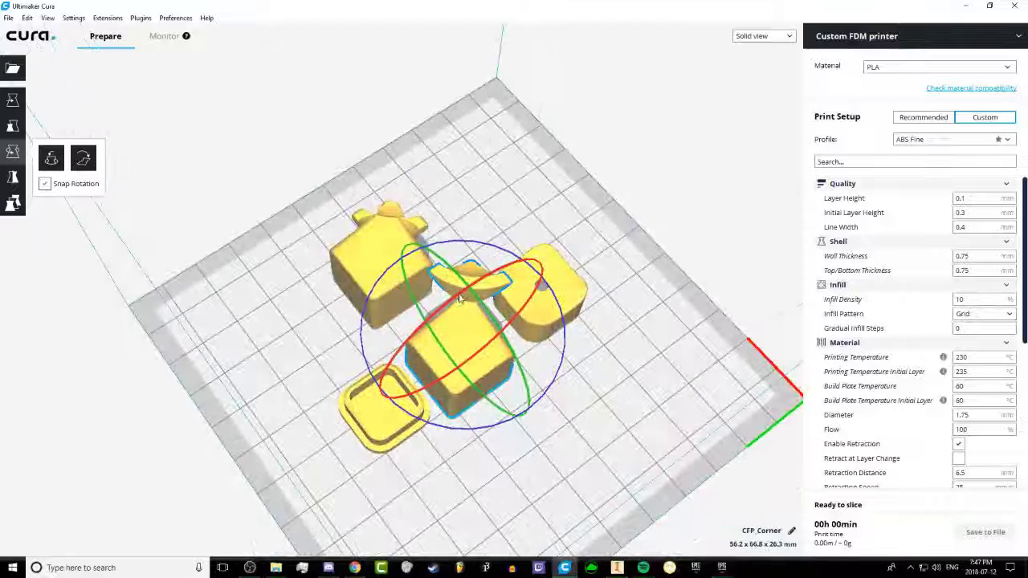
left_click_drag(468, 290, 411, 254)
right_click_drag(438, 321, 524, 284)
left_click_drag(523, 286, 463, 265)
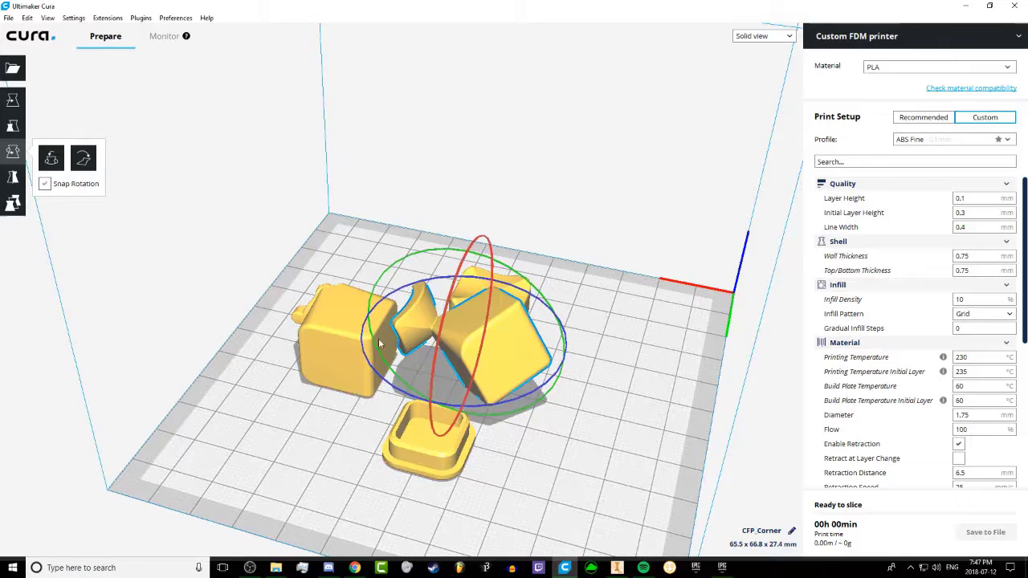
Step: Examine the tilted corner piece from all around to check its underside and how its foot and body meet the build plate
right_click_drag(341, 398, 454, 333)
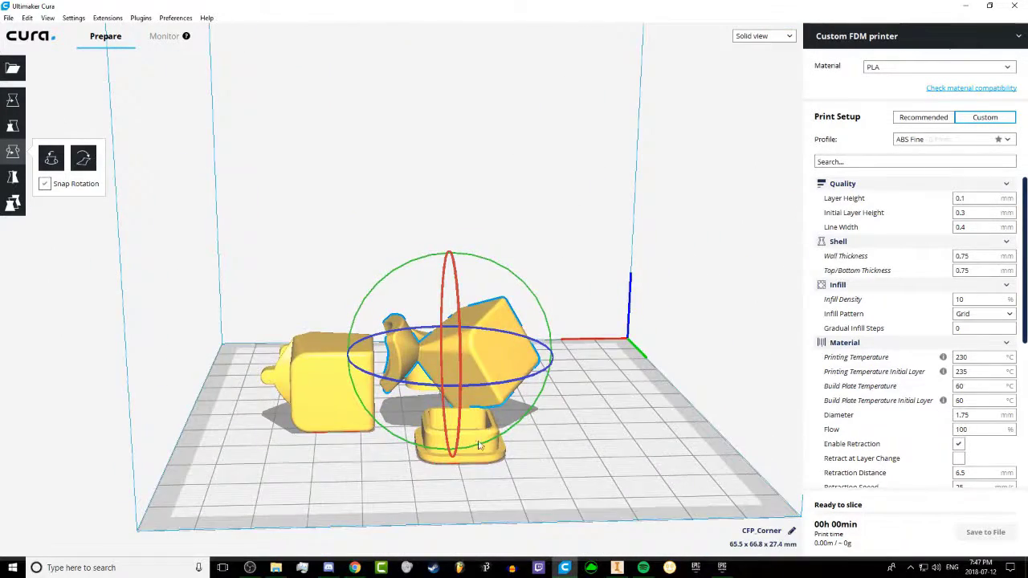
right_click_drag(480, 445, 498, 353)
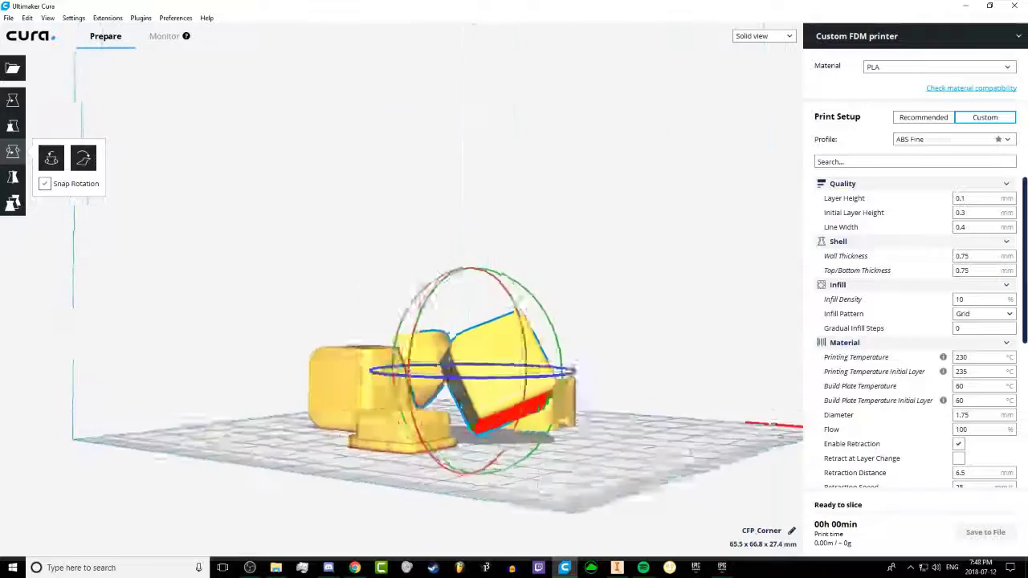
right_click_drag(361, 450, 471, 476)
scroll(447, 366, "up", 5)
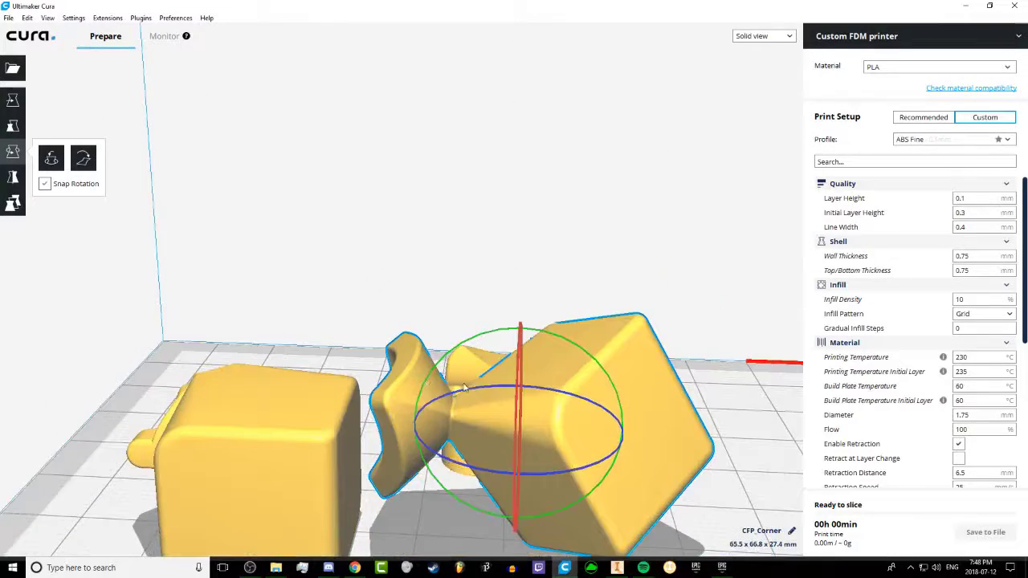
scroll(379, 485, "down", 3)
right_click_drag(400, 453, 395, 506)
right_click_drag(454, 381, 351, 444)
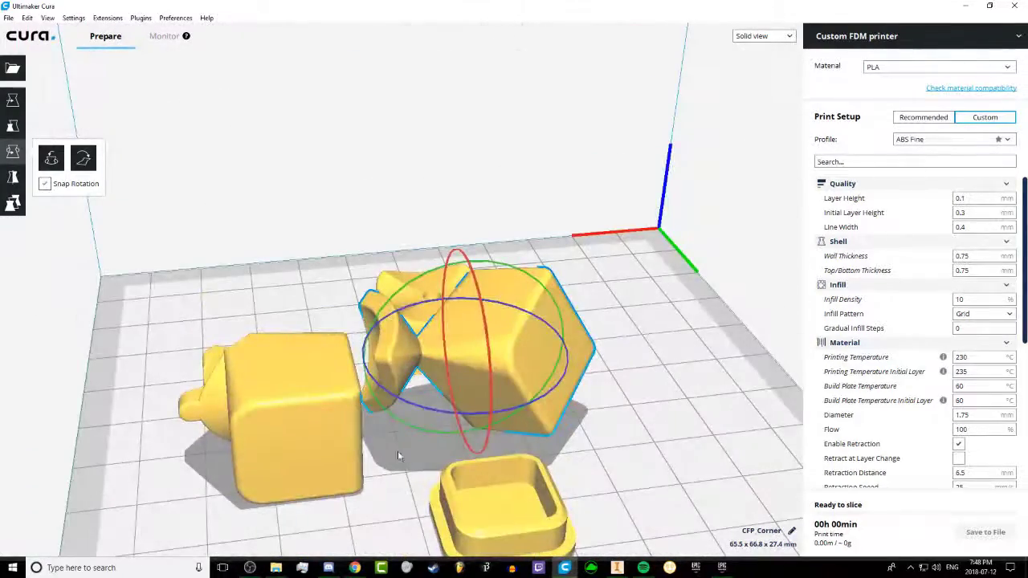
right_click_drag(430, 444, 296, 447)
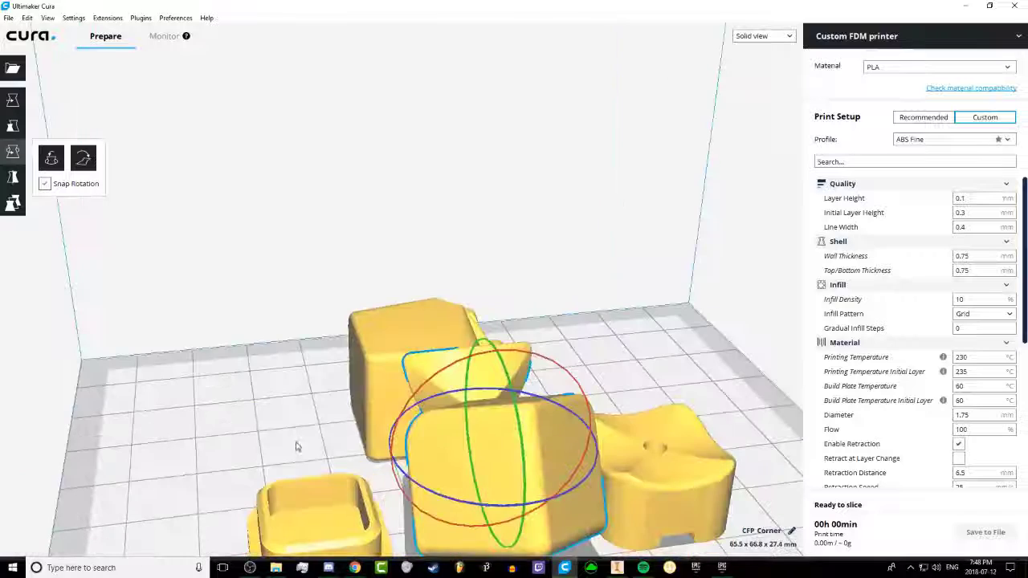
left_click_drag(441, 363, 474, 502)
right_click_drag(473, 499, 543, 486)
right_click_drag(377, 405, 511, 405)
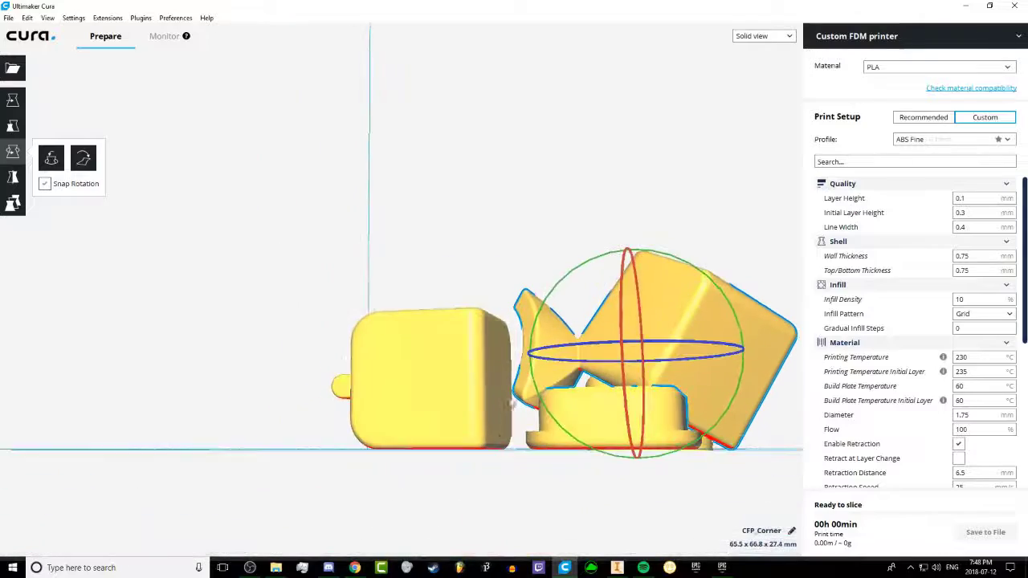
right_click_drag(406, 436, 586, 277)
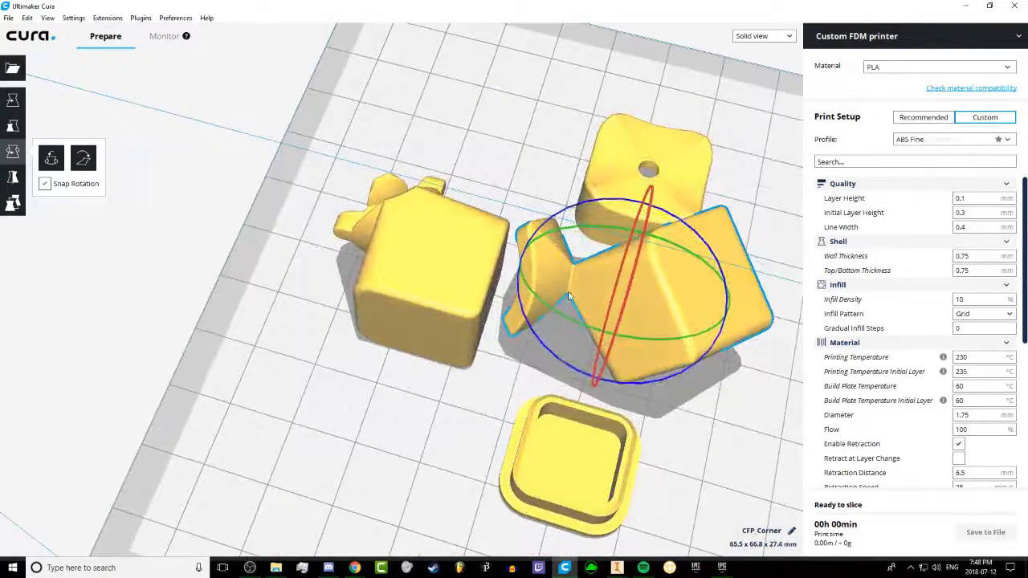
Step: Turn the corner piece about its vertical axis and, with snap rotation disabled, fine-tune its tilt by a few degrees
right_click_drag(679, 224, 258, 245)
left_click(314, 305)
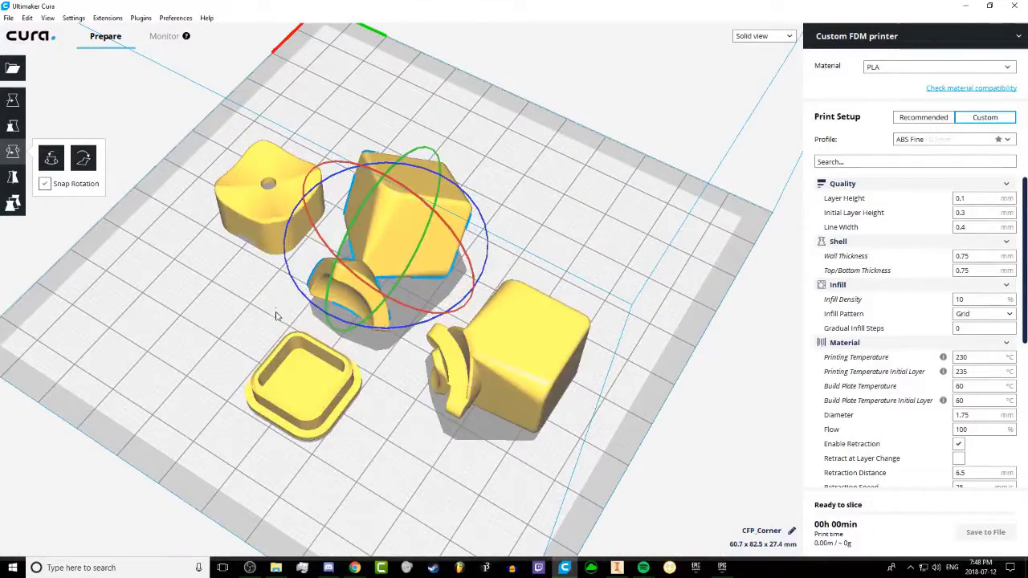
right_click_drag(275, 316, 357, 405)
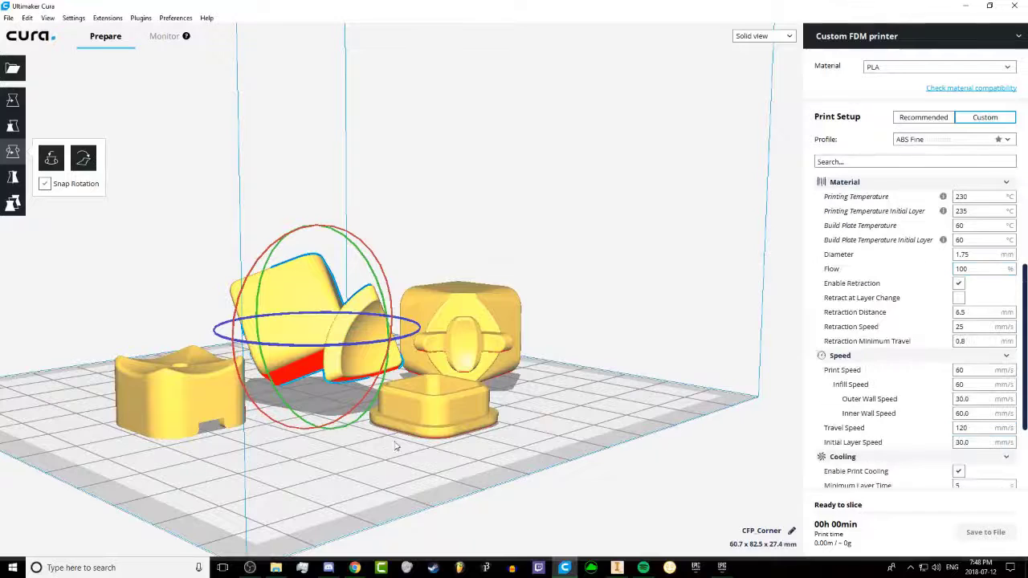
right_click_drag(394, 446, 349, 253)
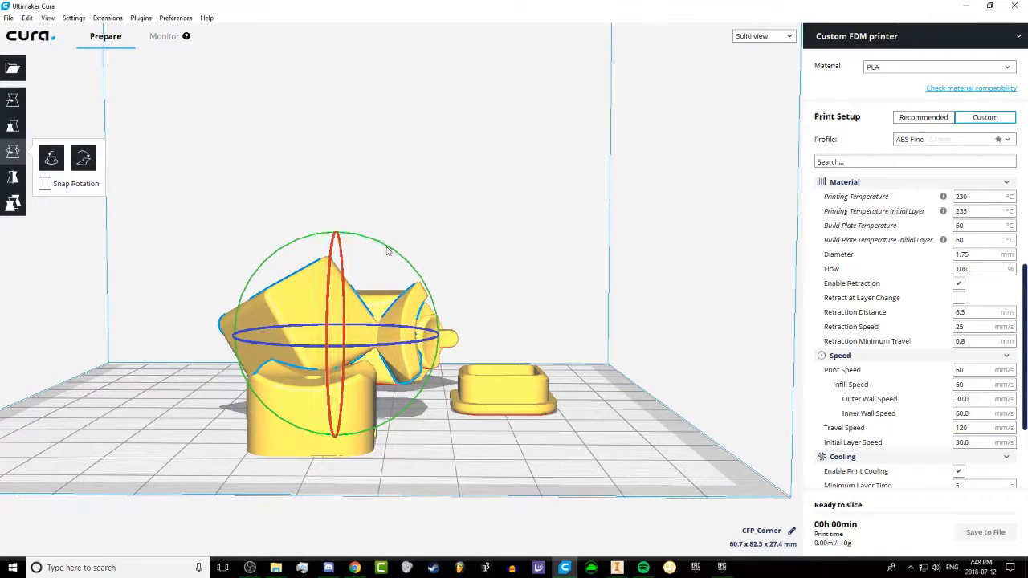
left_click_drag(387, 251, 381, 250)
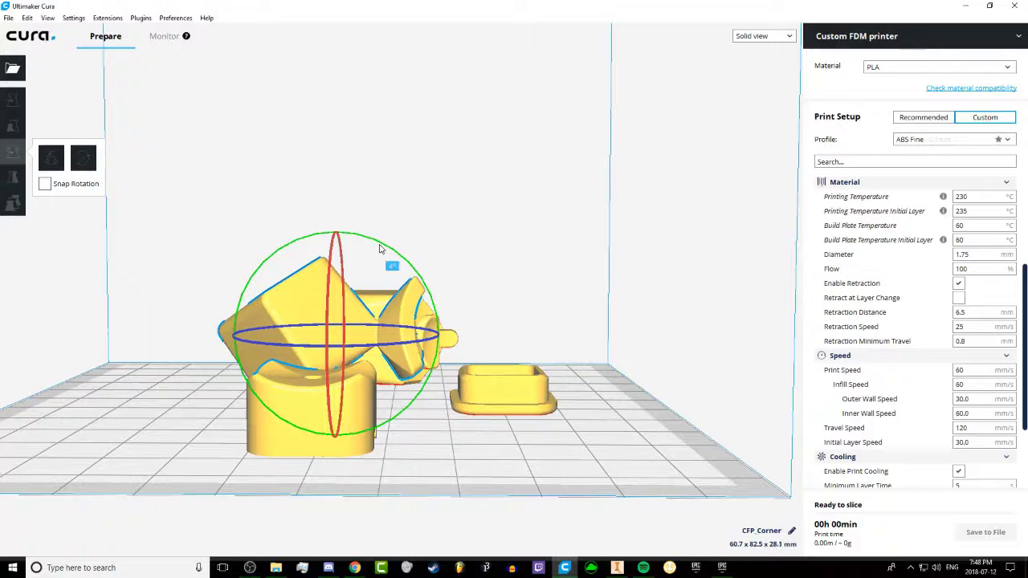
left_click_drag(378, 246, 378, 246)
right_click_drag(478, 387, 337, 305)
Step: Switch to the layer view, set the brim width to 5 mm, and inspect the sliced models
left_click(73, 18)
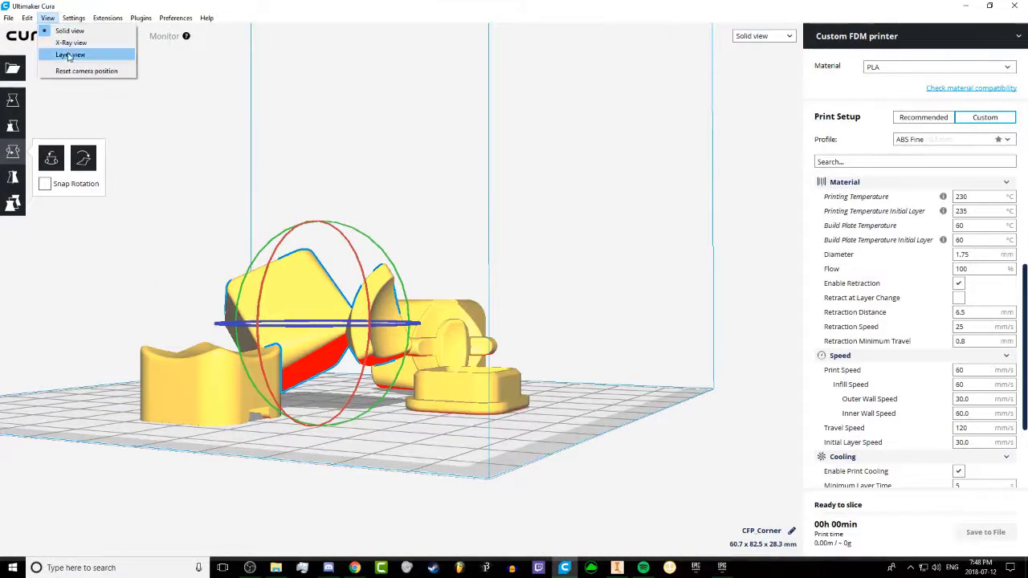
left_click(70, 53)
scroll(996, 458, "down", 3)
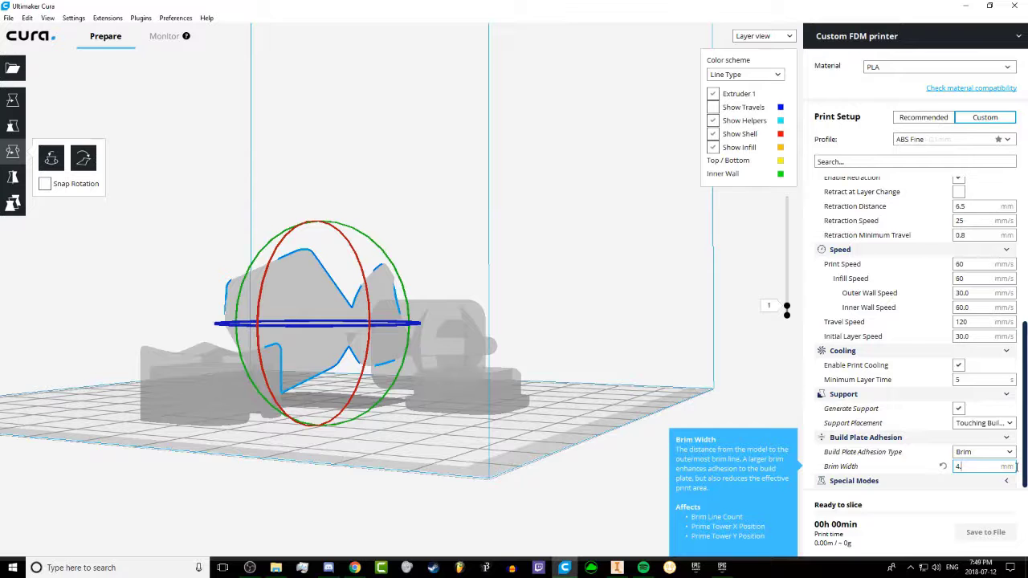
key("BackSpace")
type("5")
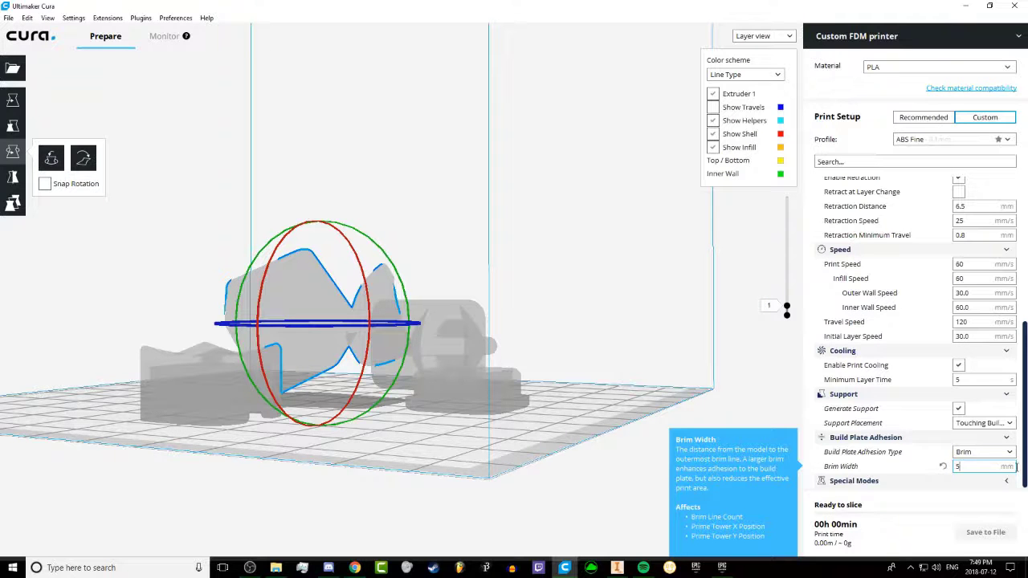
right_click_drag(606, 176, 161, 333)
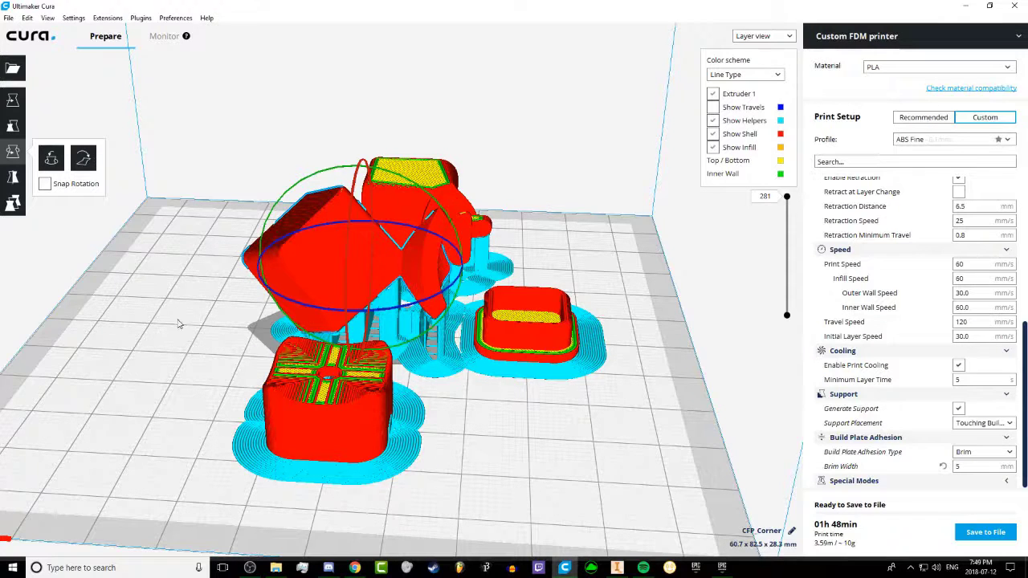
left_click(179, 324)
Step: Save the sliced plate as a GCode file named CFP_Test in the 3x3 Tutorial folder
left_click(8, 18)
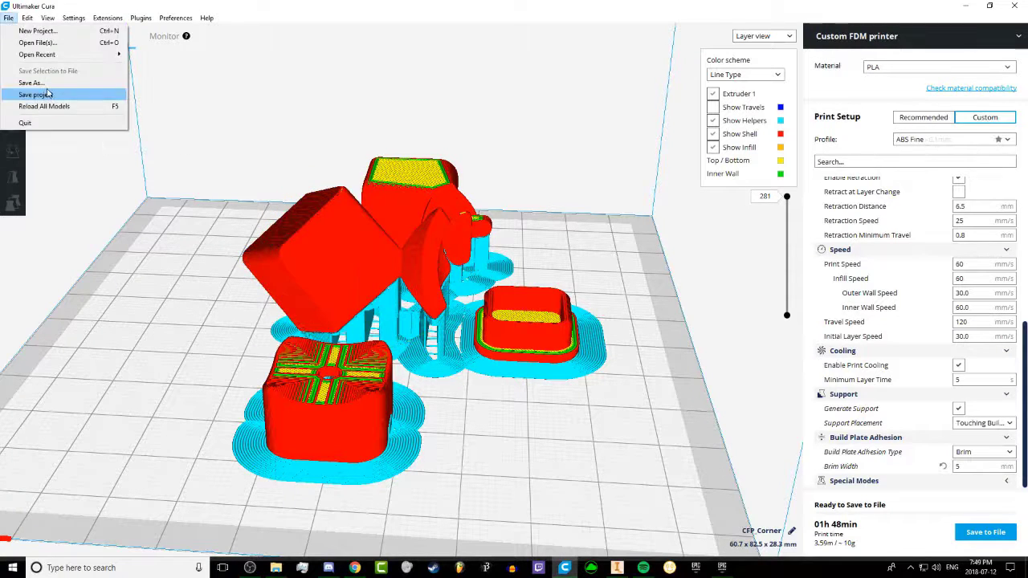
left_click(48, 94)
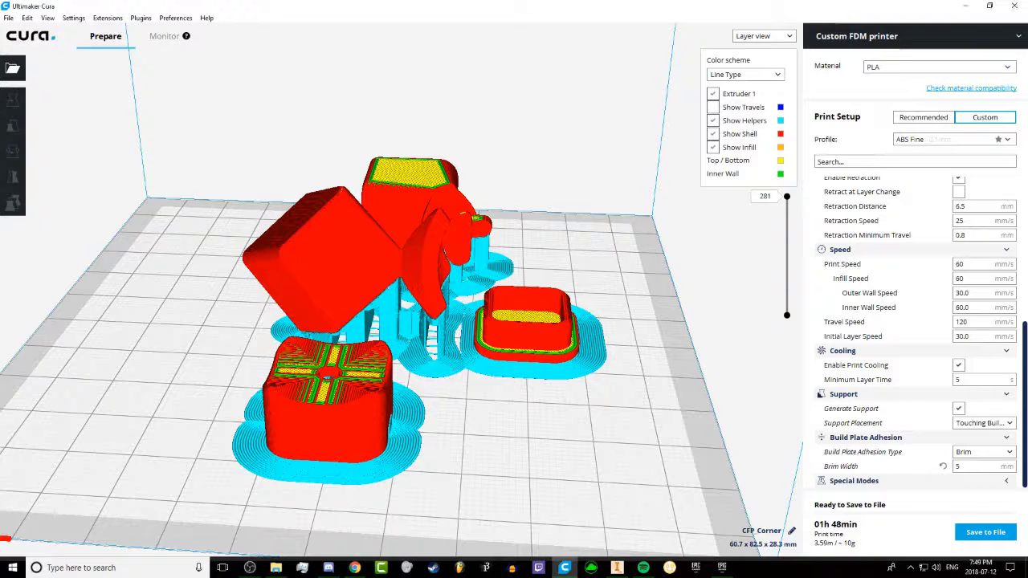
left_click(8, 18)
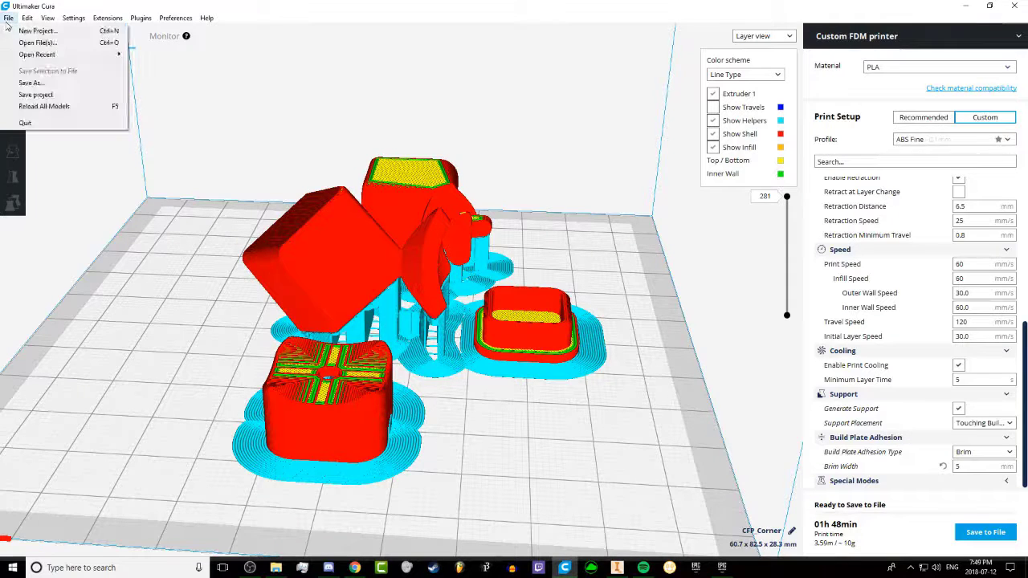
left_click(37, 83)
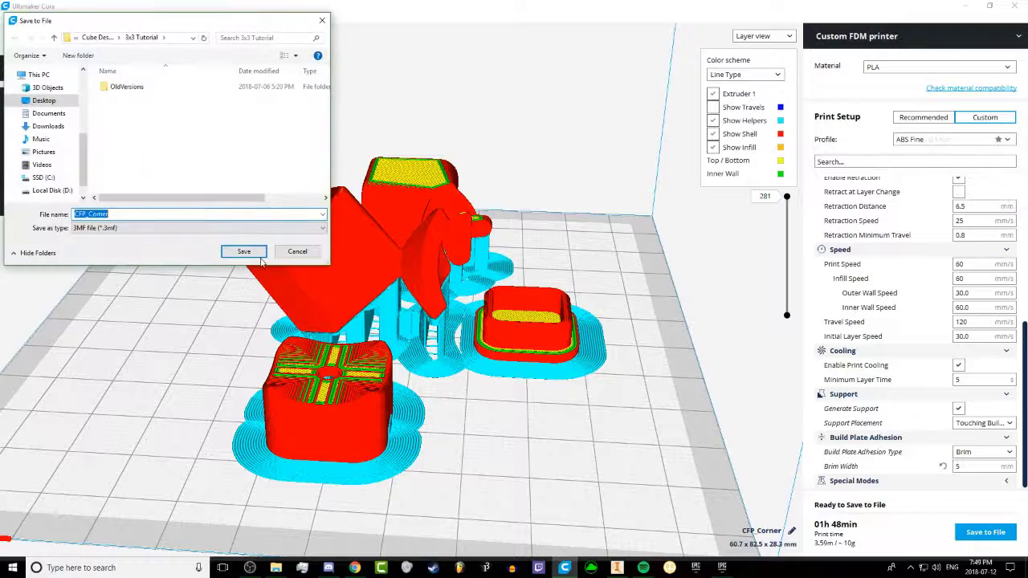
left_click(161, 228)
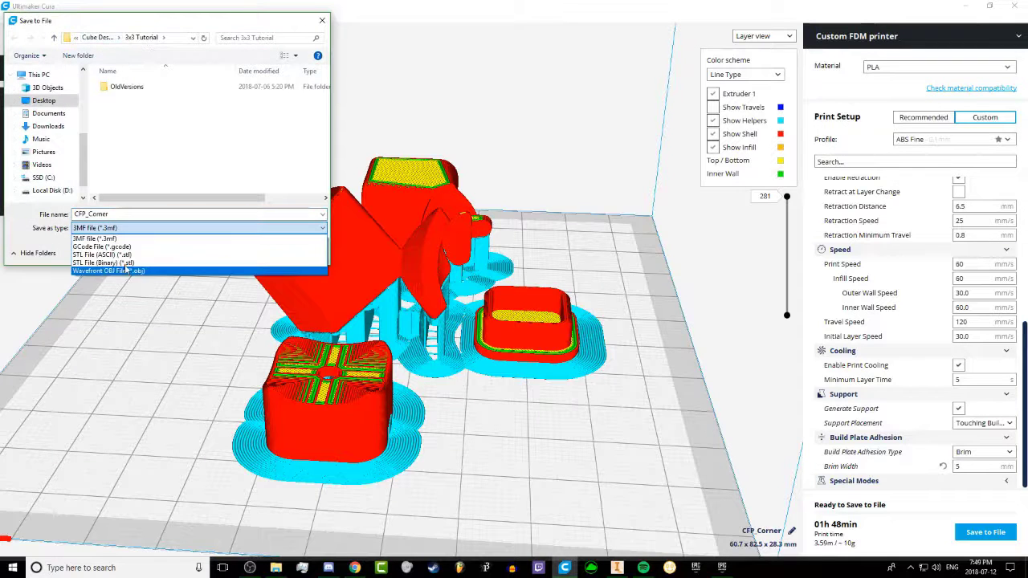
left_click(125, 247)
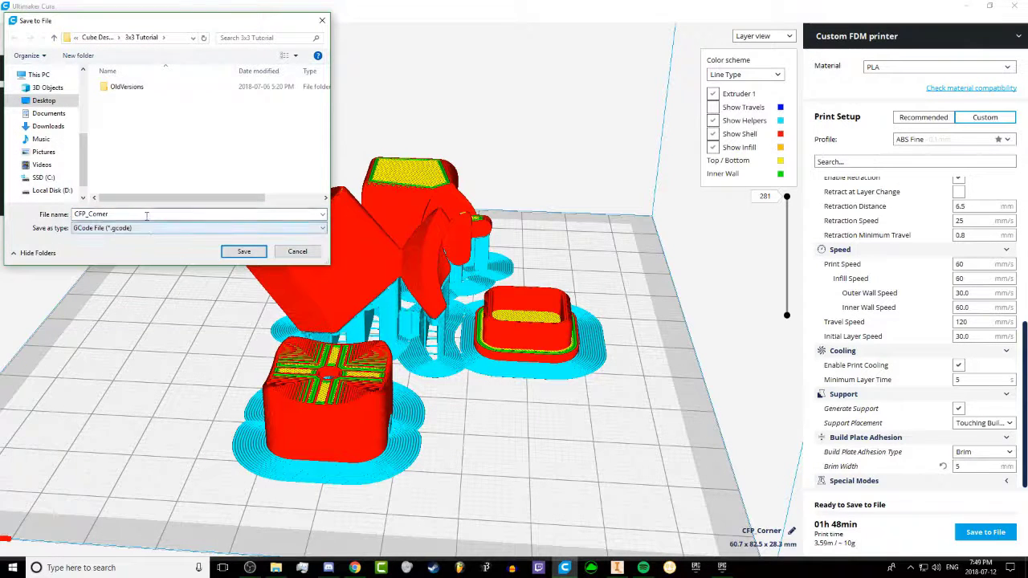
left_click(146, 215)
left_click(124, 213)
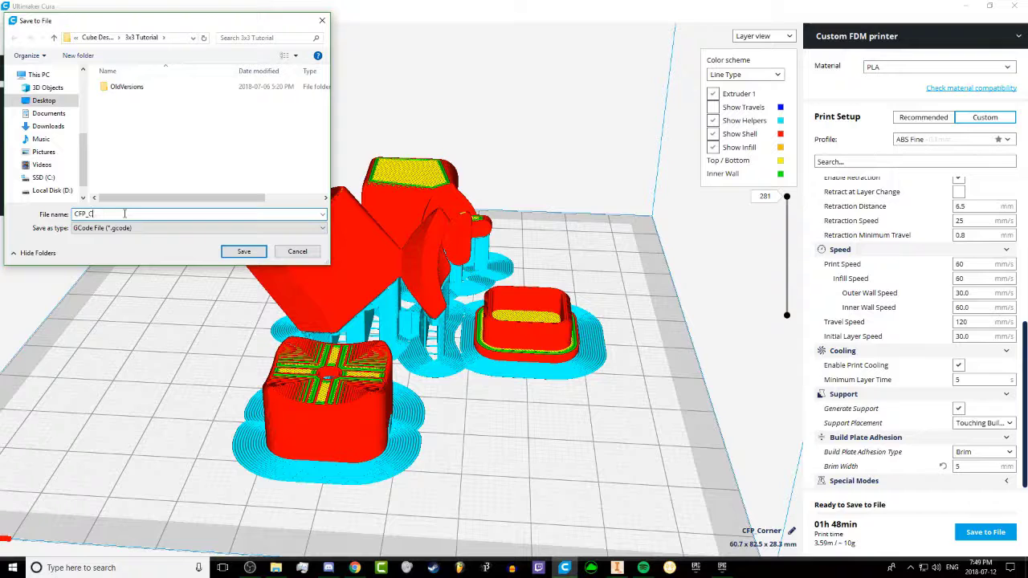
key("BackSpace")
type("Test")
left_click(241, 254)
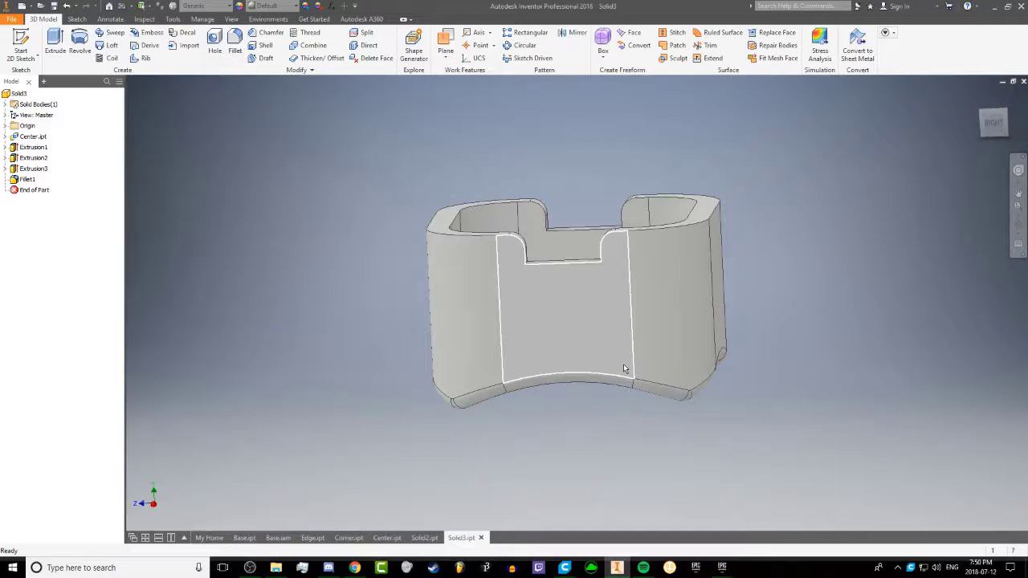
Step: Switch to Autodesk Inventor and bring up the Base.ipt part
mouse_move(640, 385)
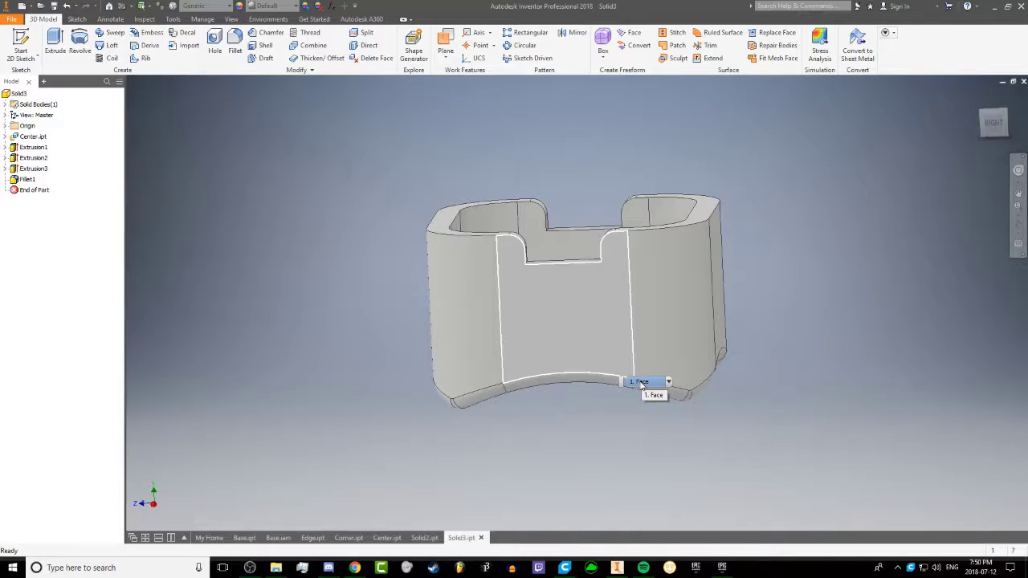
left_click(386, 537)
left_click(244, 537)
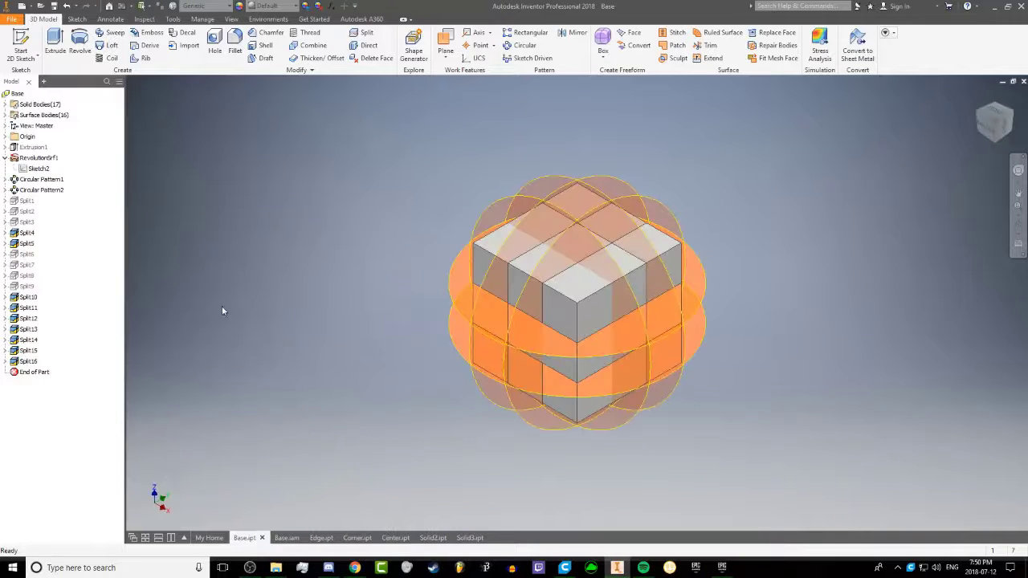
Step: Open Sketch2 of the revolved surface for editing and view its stepped profile face-on
scroll(337, 257, "down", 5)
middle_click_drag(493, 253, 322, 229, "shift")
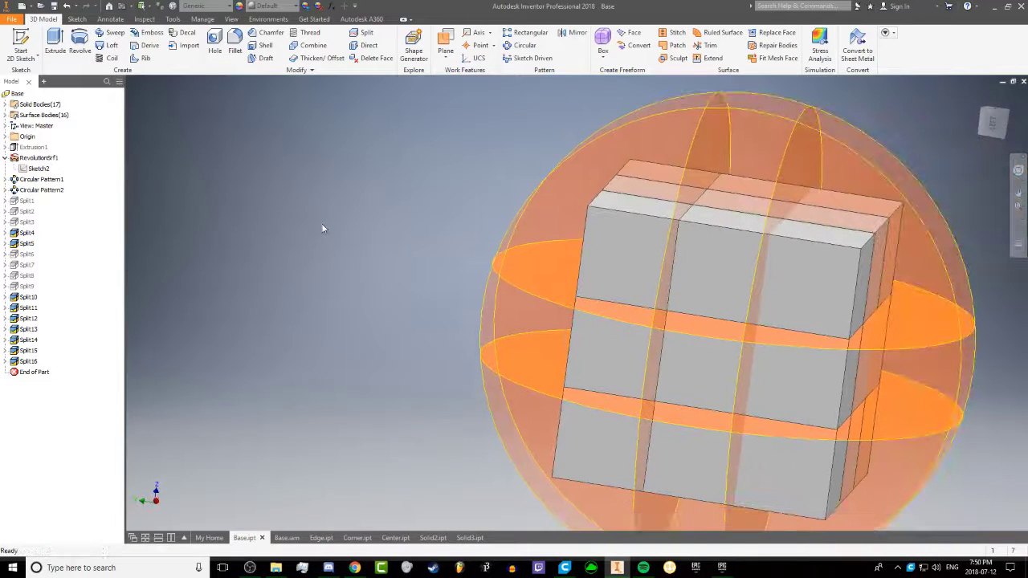
left_click(40, 169)
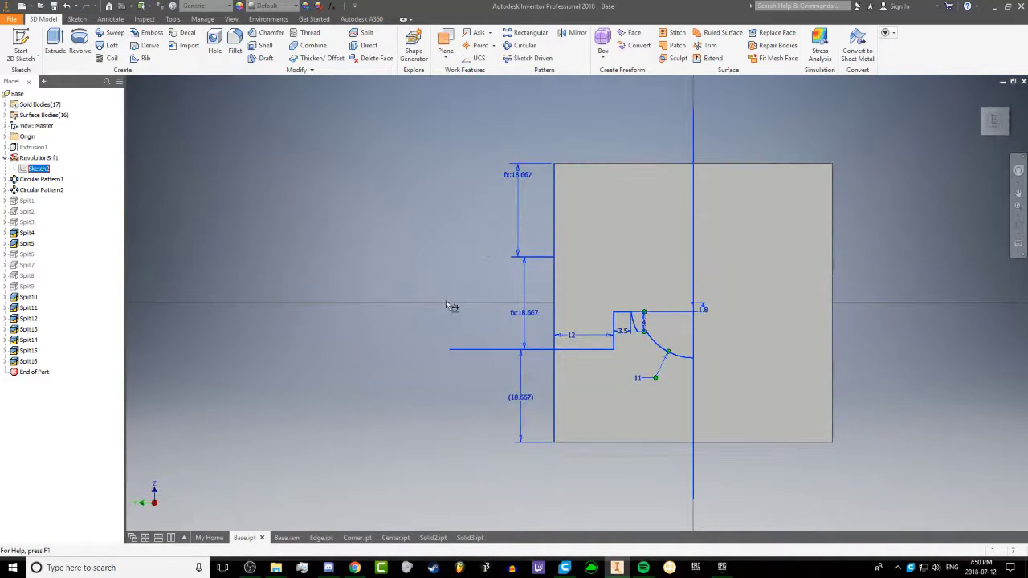
mouse_move(453, 307)
middle_mouse_down("shift")
mouse_move(619, 342)
mouse_move(691, 285)
middle_mouse_up("shift")
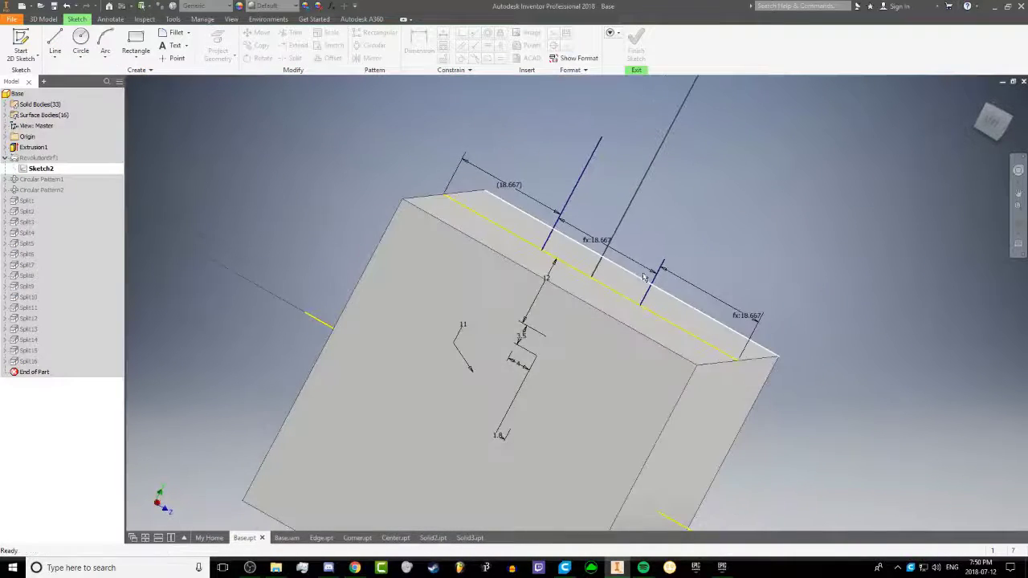
left_click(991, 122)
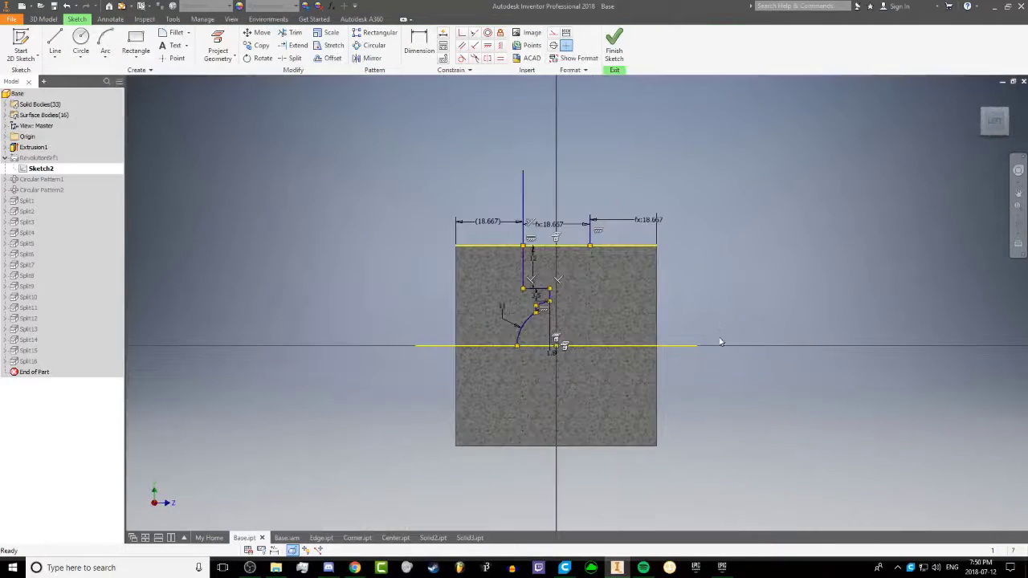
scroll(643, 330, "down", 3)
middle_click_drag(537, 292, 637, 314)
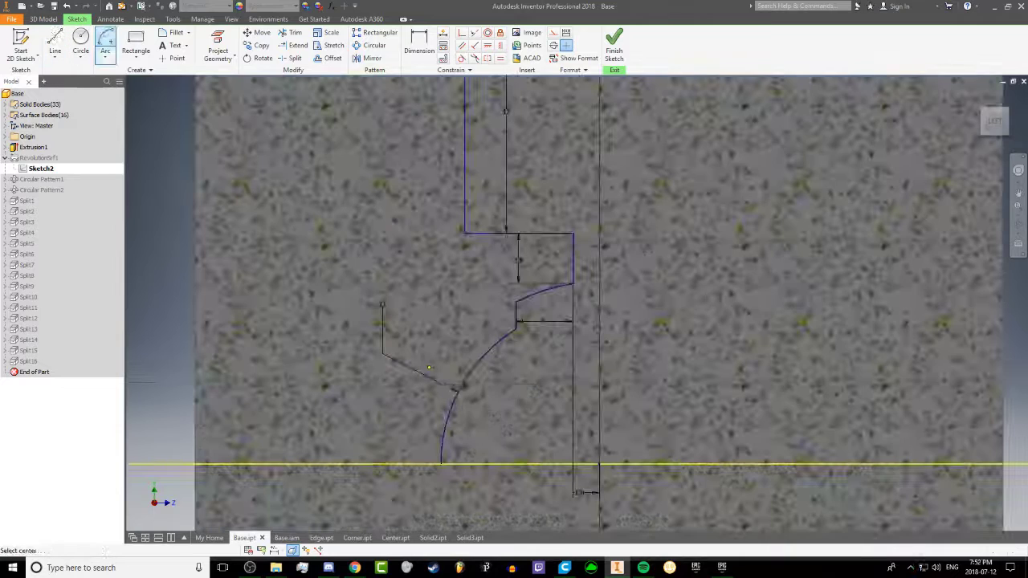
Step: Draw a short centre-point arc about the origin, starting on the profile's vertical line slightly above its lower corner
left_click(599, 464)
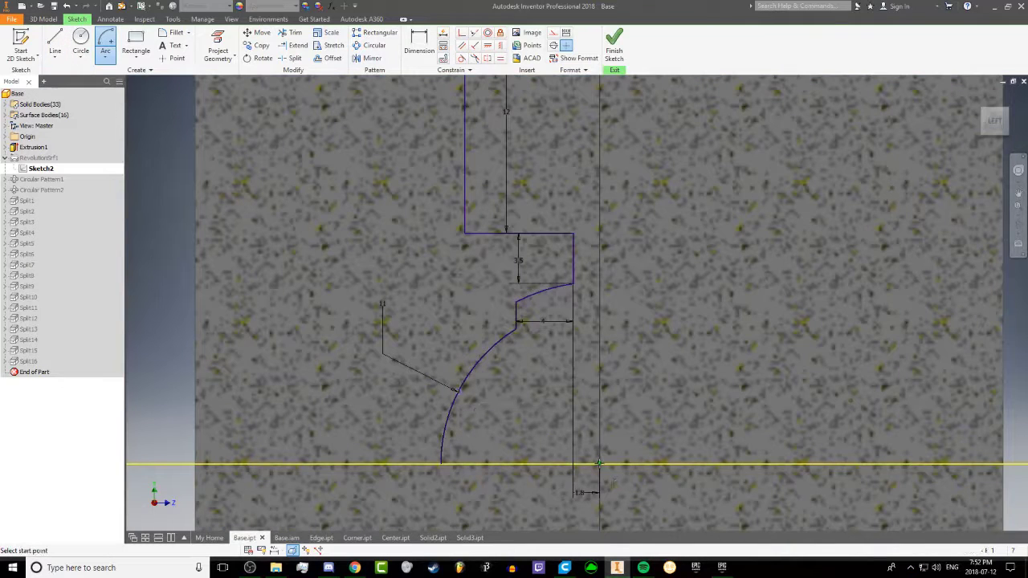
middle_click_drag(467, 223, 477, 315)
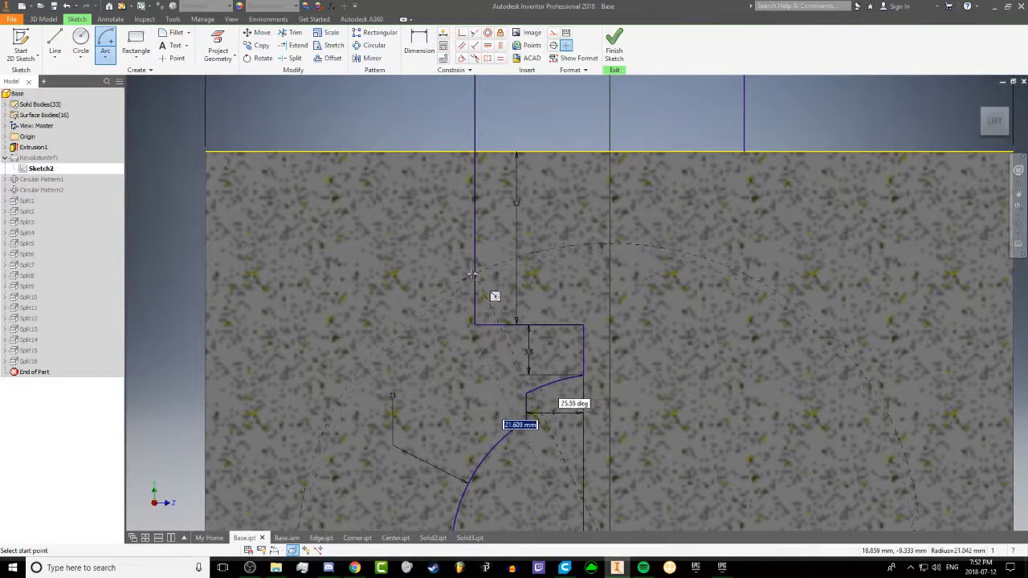
key("Escape")
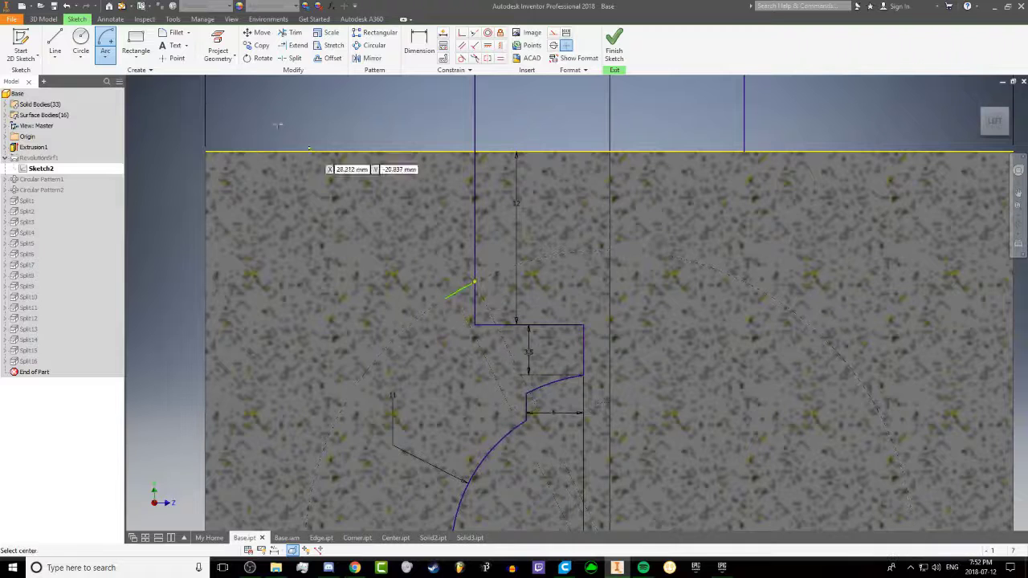
Step: Connect the short arc's free end to the lower corner with a line and trim away the vertical segment between them
left_click(55, 39)
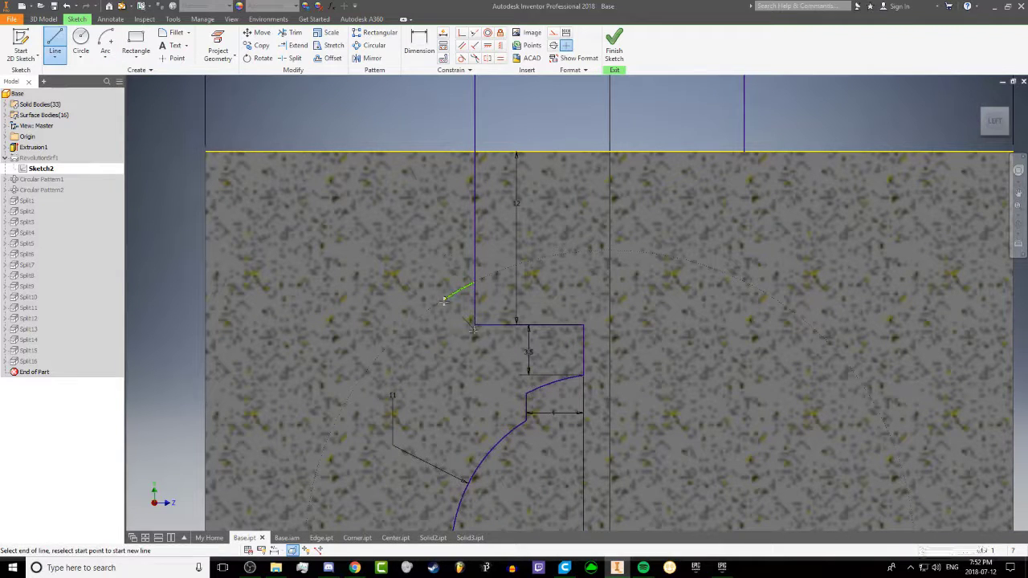
left_click(475, 282)
left_click(475, 326)
key("Escape")
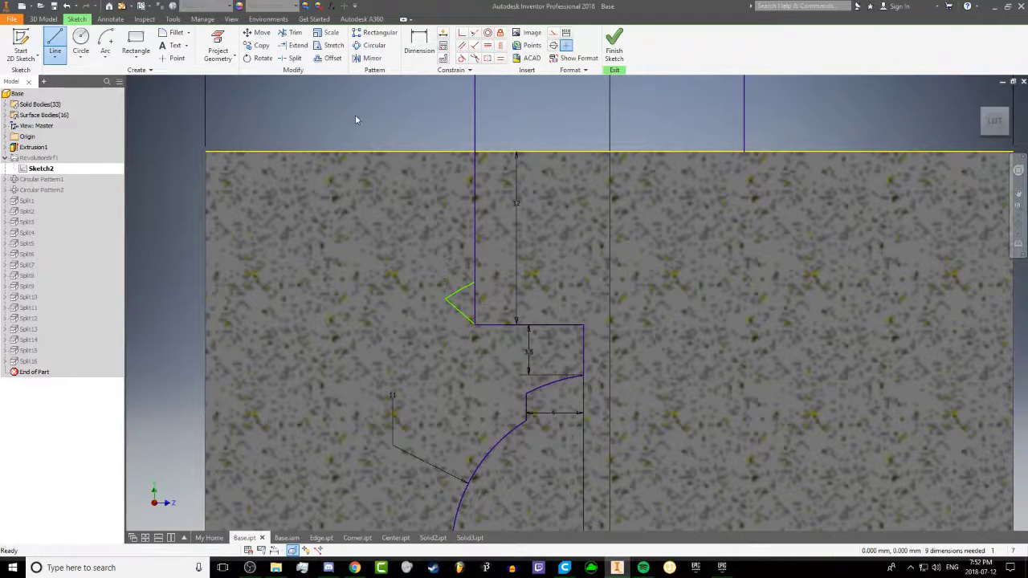
key("x")
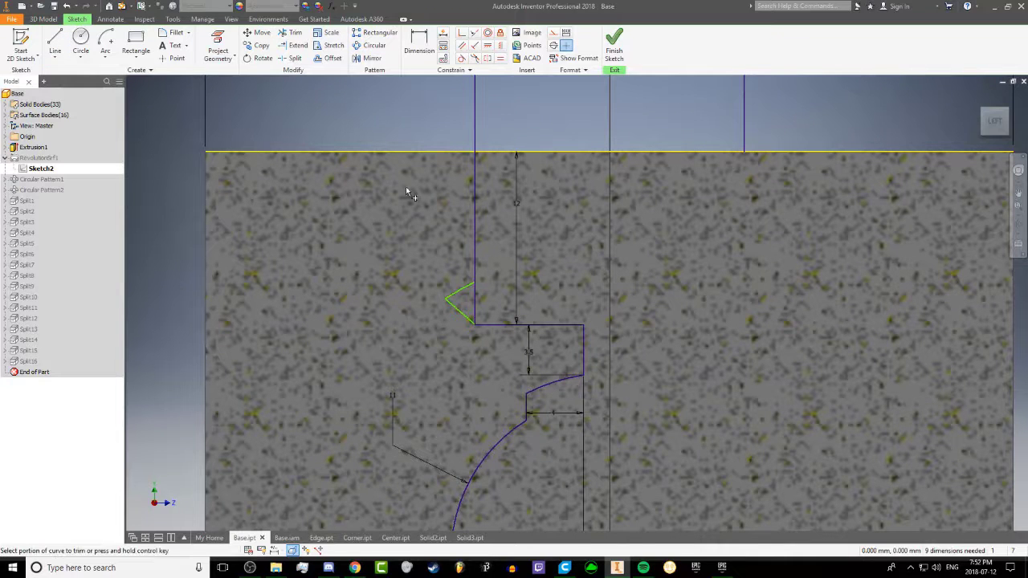
left_click(474, 309)
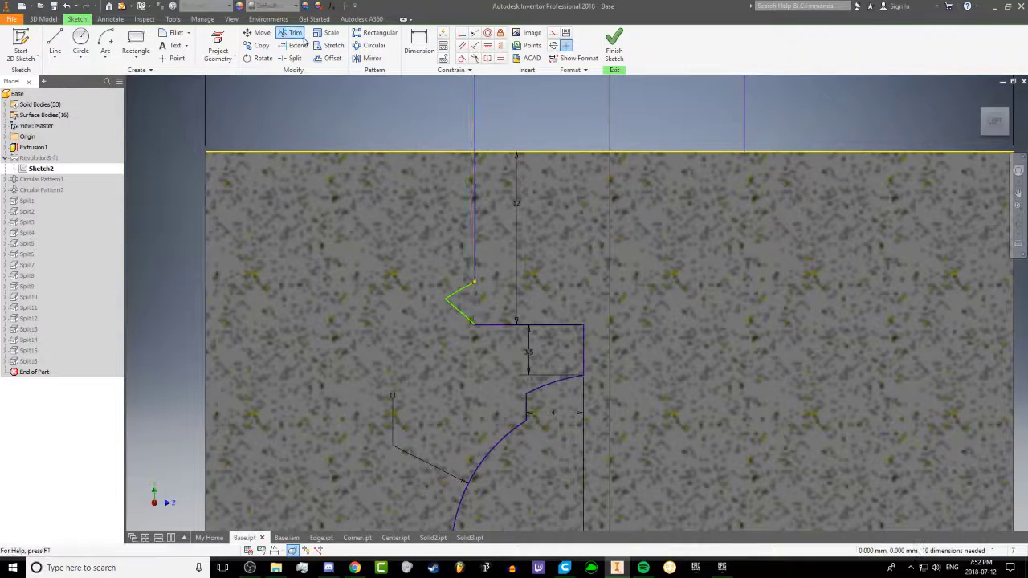
Step: Dimension the angle between the new slanted line and the vertical line at 35°
key("d")
left_click(455, 313)
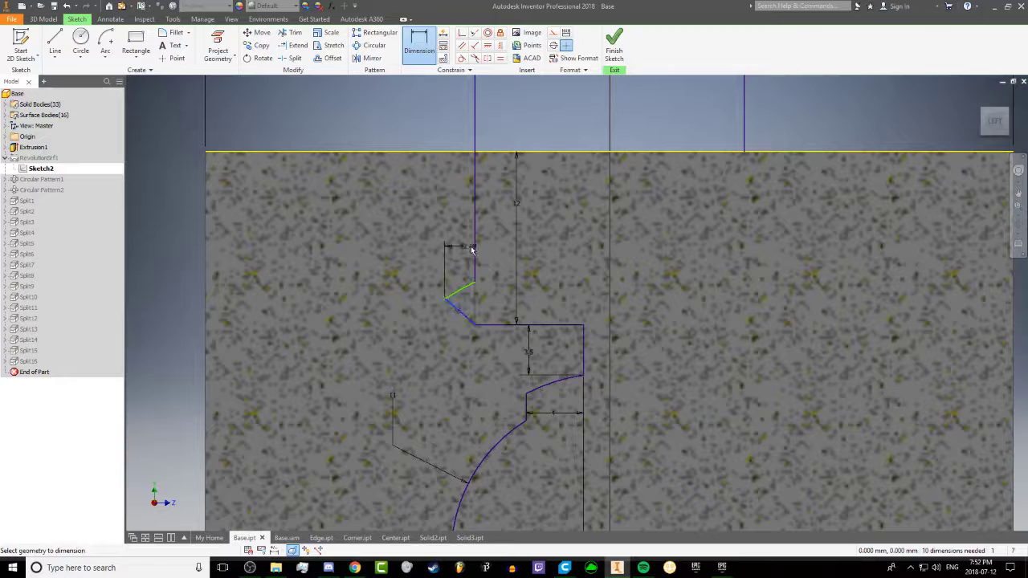
left_click(474, 251)
left_click(440, 273)
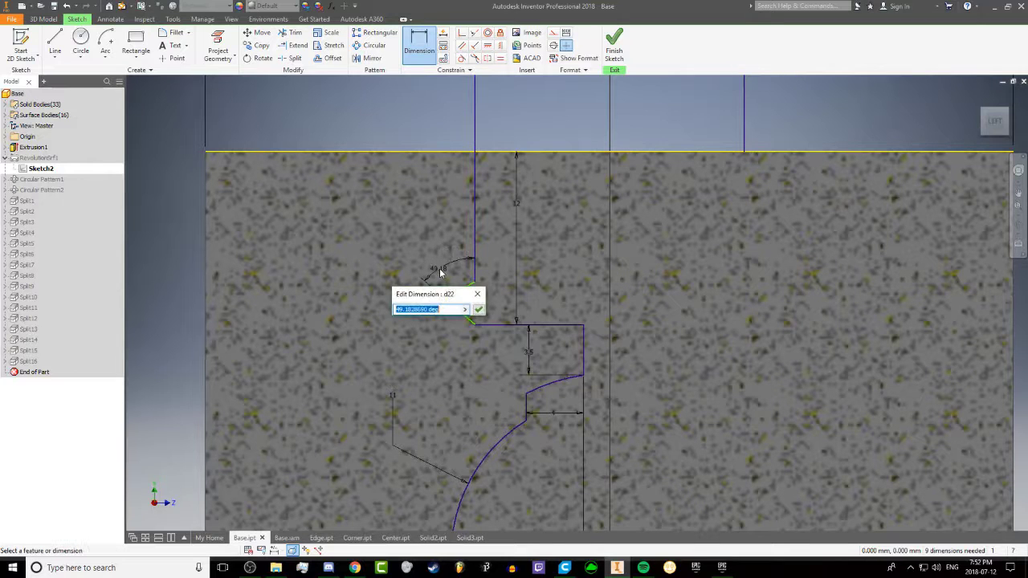
type("35")
key("Return")
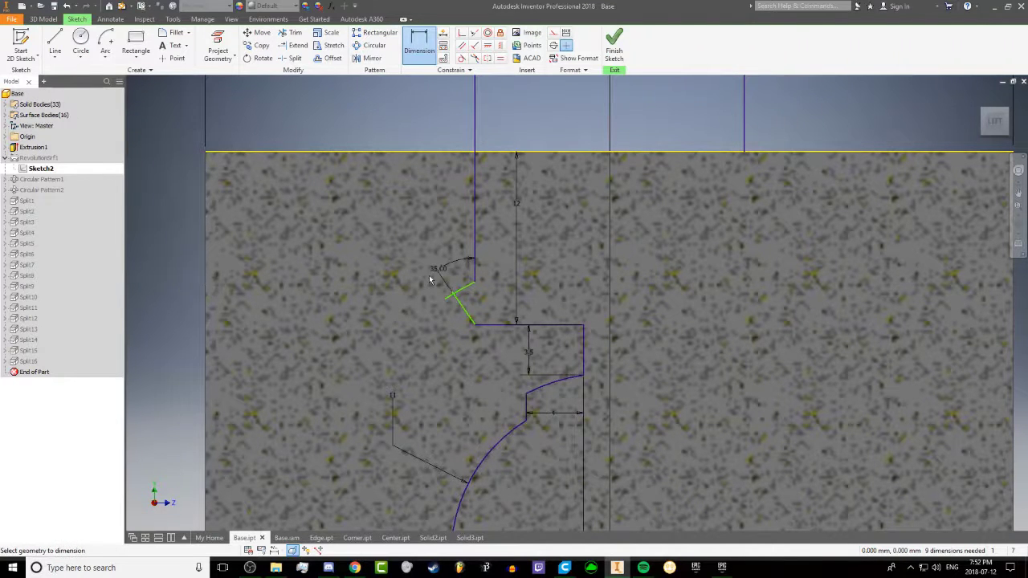
Step: Make the short arc's free end coincident with the upper end of the slanted line
left_click(461, 33)
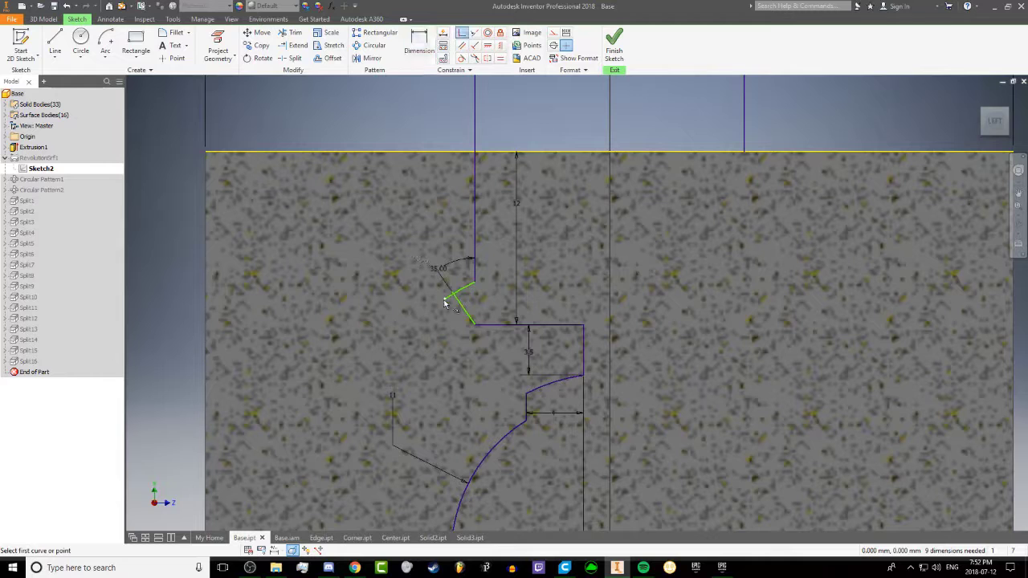
left_click(444, 300)
left_click(453, 295)
Step: Try dimensioning the vertical gap between the trimmed line's lower end and the corner at 2 mm
left_click(418, 42)
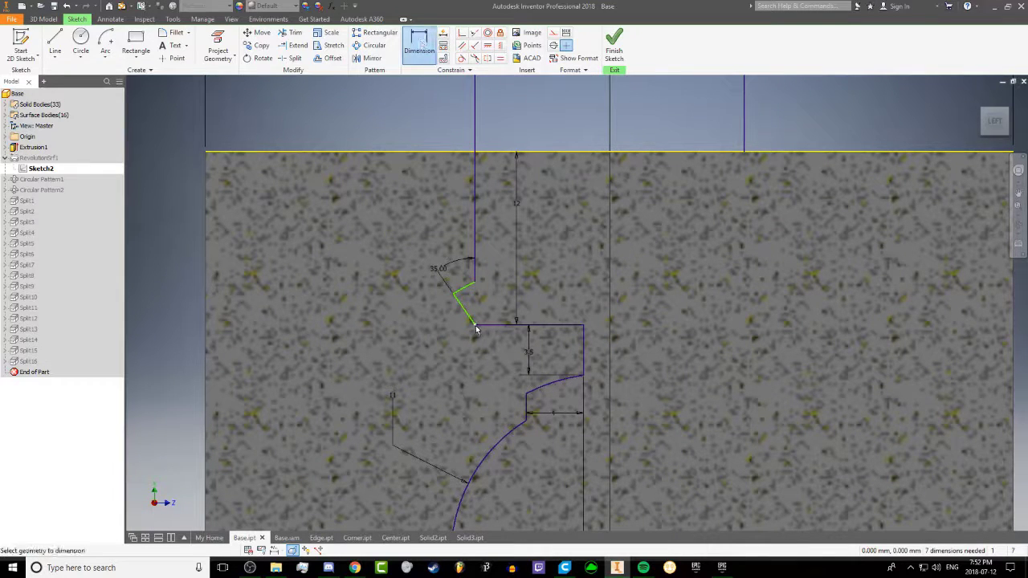
left_click(475, 282)
left_click(475, 324)
left_click(493, 306)
type("2.970052")
key("Return")
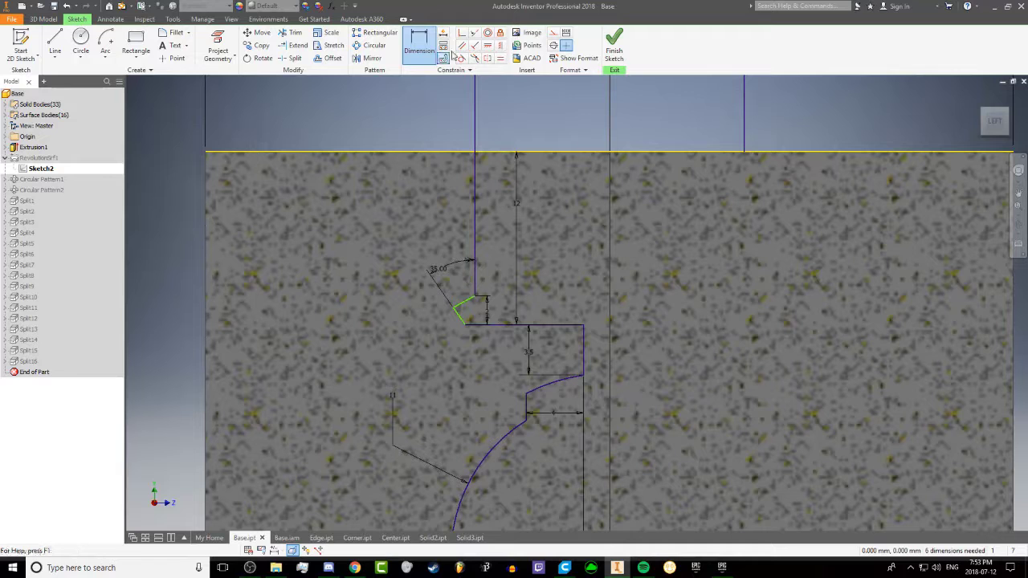
Step: Try bridging the gap from the trimmed line's end to the corner with a line and constraining that line vertical
left_click(55, 44)
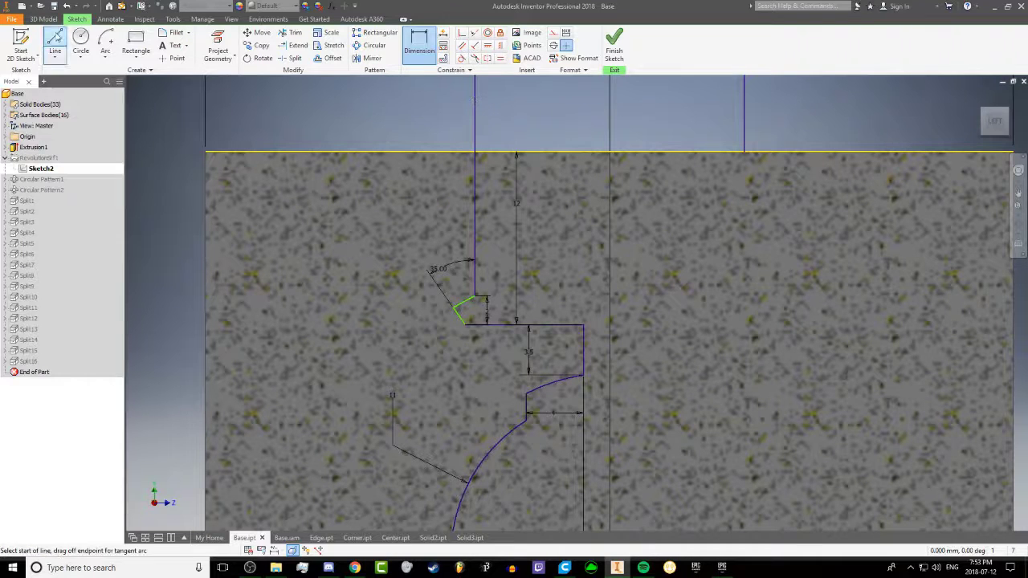
left_click(492, 322)
left_click(463, 325)
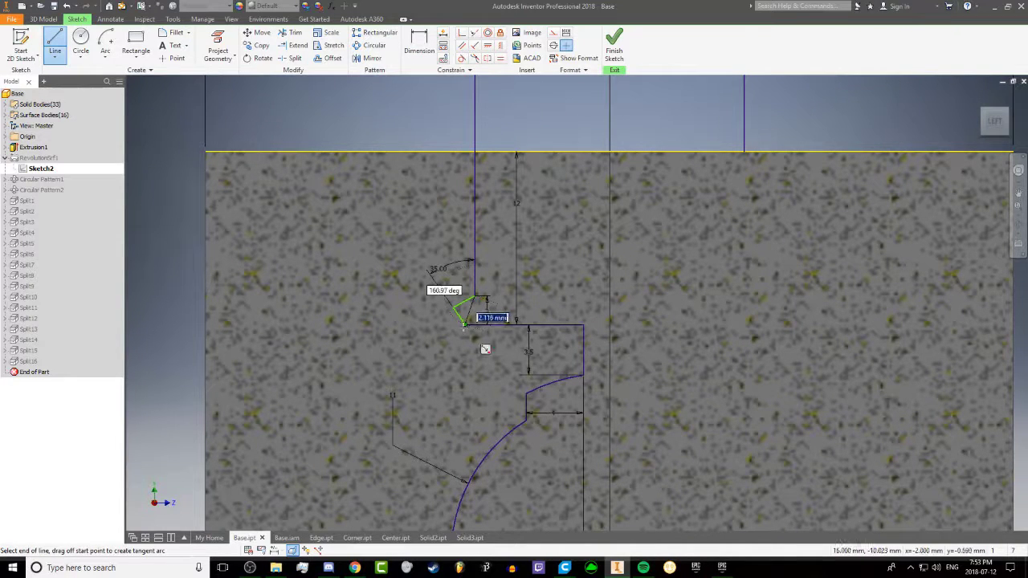
left_click(499, 45)
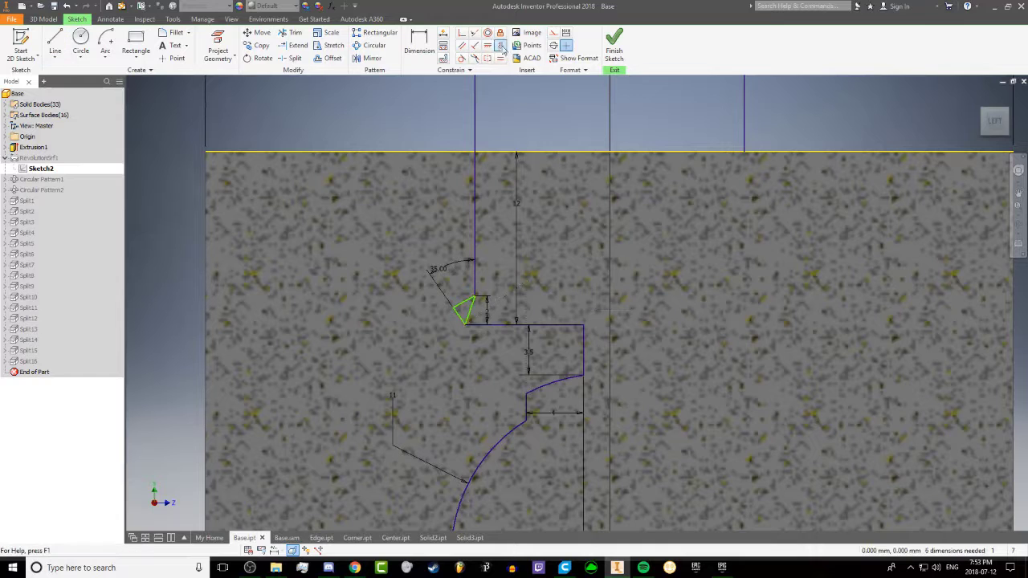
left_click(472, 308)
left_click(234, 98)
key("Escape")
Step: Undo the bridging line and the gap dimension
key("ctrl+z")
key("ctrl+z")
key("ctrl+z")
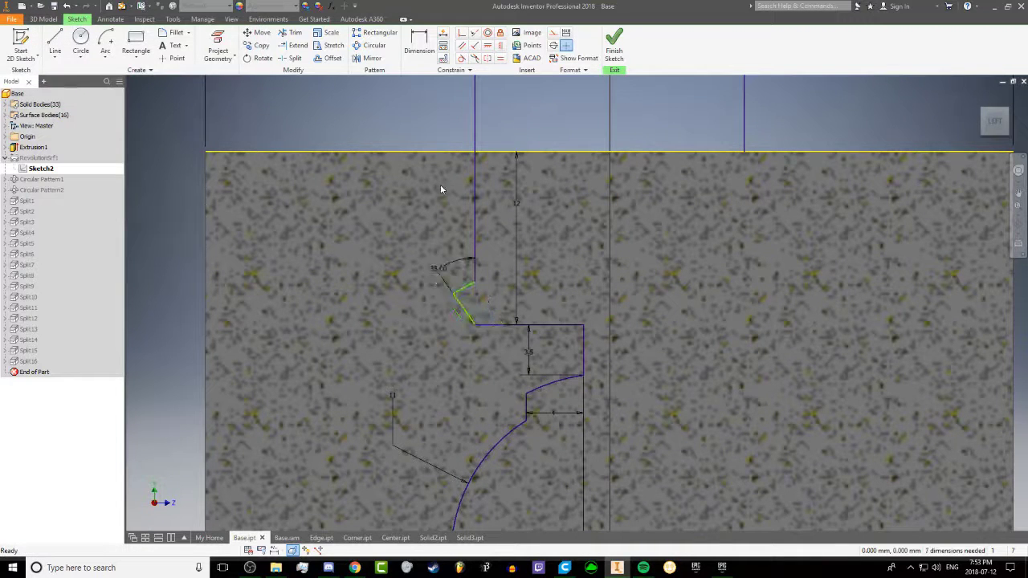
Step: Draw a 1.75 mm construction line straight down from the corner and make it collinear with the vertical line above
key("l")
left_click(474, 325)
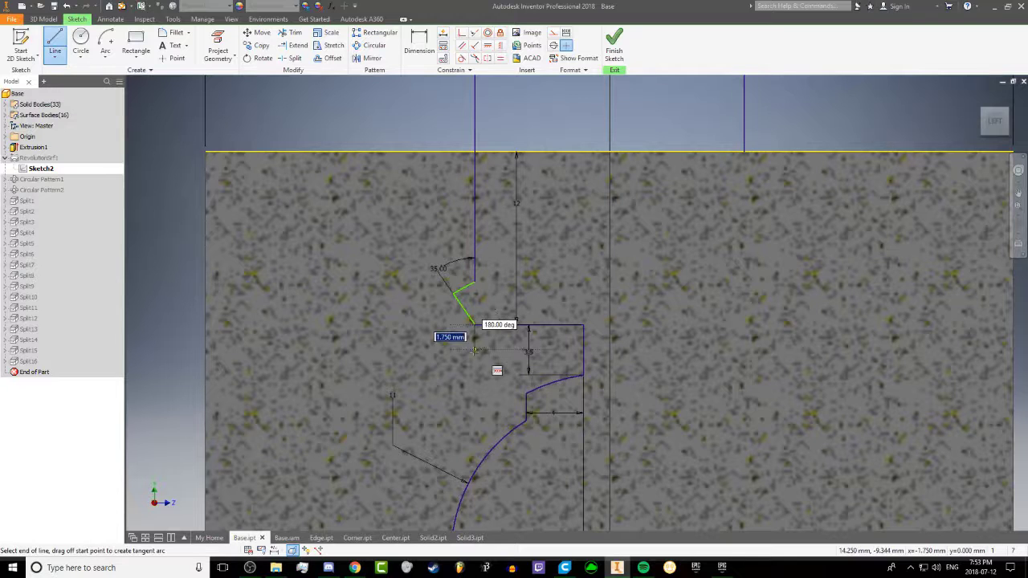
left_click(474, 350)
key("Escape")
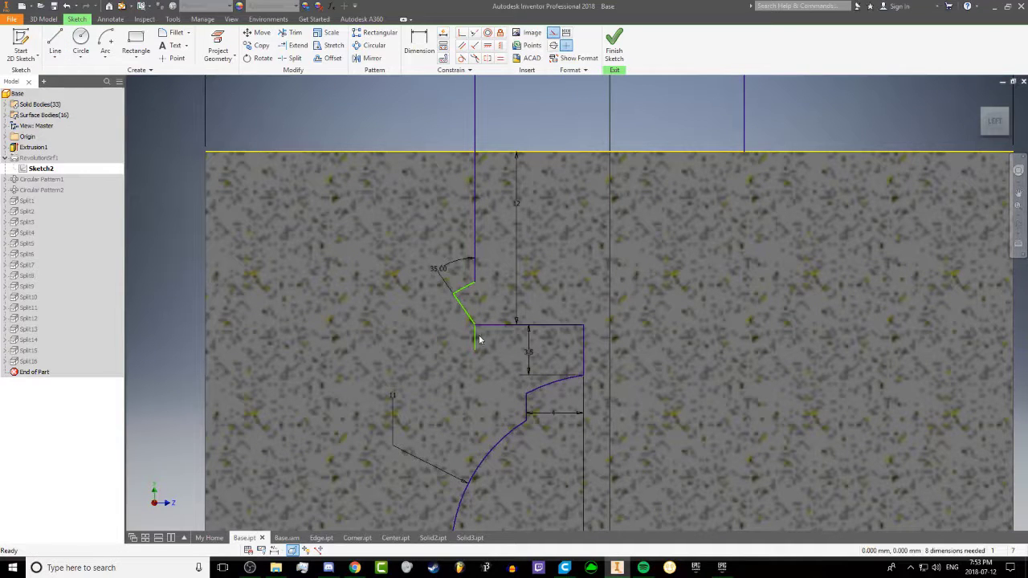
left_click(475, 344)
left_click(553, 33)
left_click(474, 34)
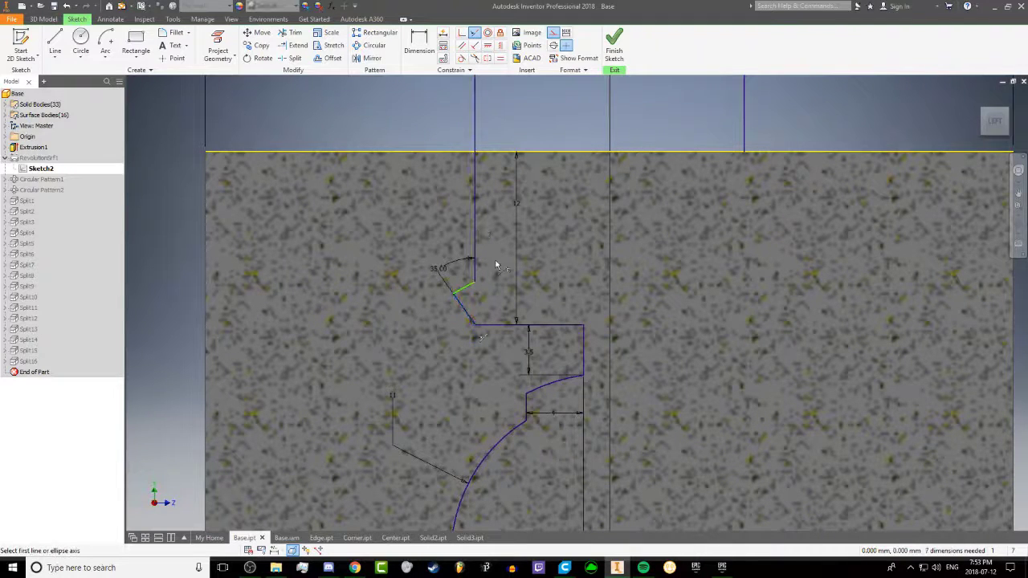
key("Escape")
Step: Try moving the short arc, undo the move, and remove the arc from the sketch
left_click_drag(466, 287, 490, 256)
key("ctrl+z")
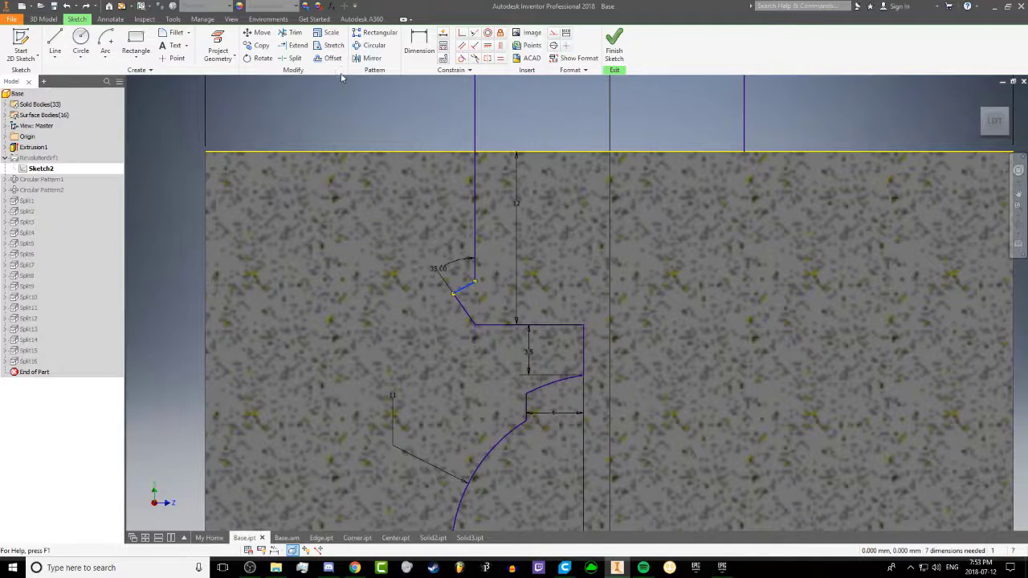
key("ctrl+z")
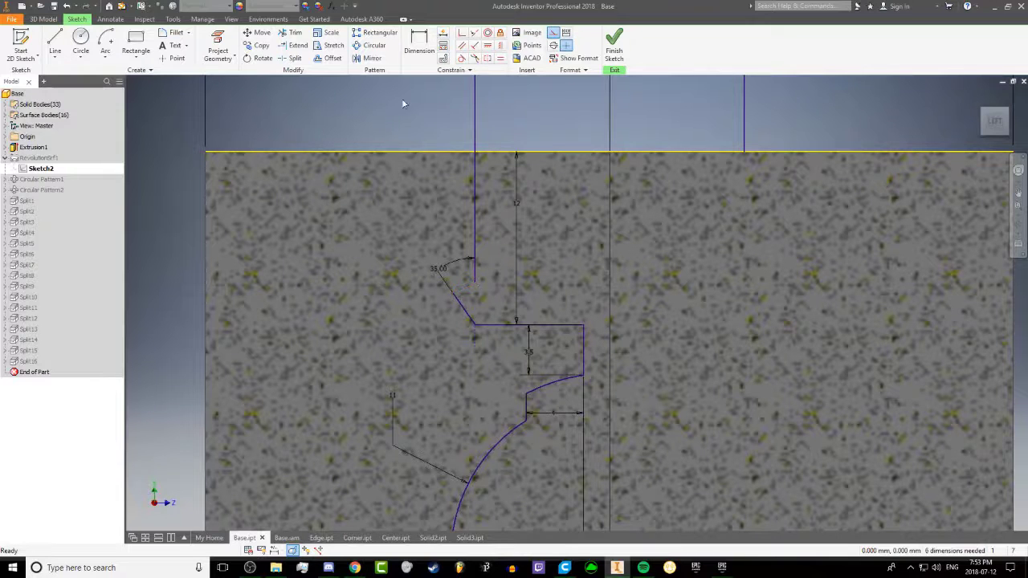
Step: Redraw the short arc about the origin between the slanted line's upper end and the vertical line's lower end, as a normal curve
left_click(105, 42)
mouse_move(478, 400)
middle_mouse_down()
mouse_move(469, 410)
mouse_move(399, 261)
middle_mouse_up()
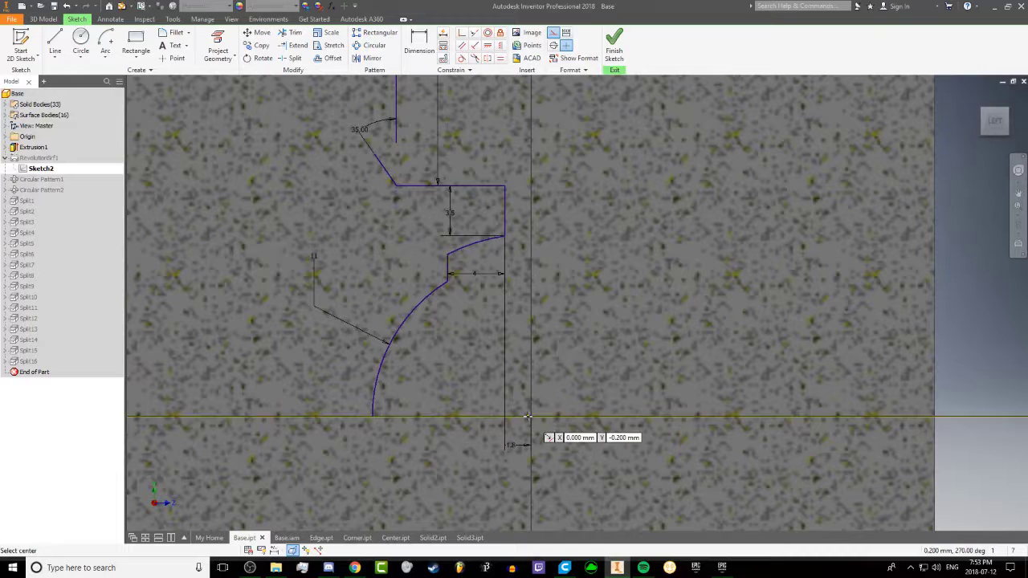
left_click(527, 416)
middle_click_drag(392, 152, 435, 325)
left_click(417, 326)
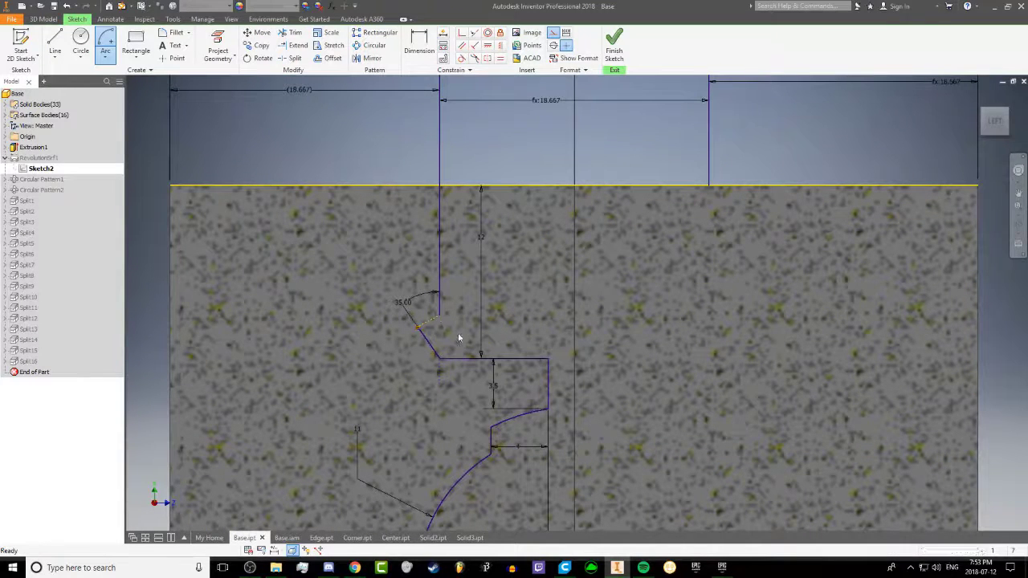
key("Escape")
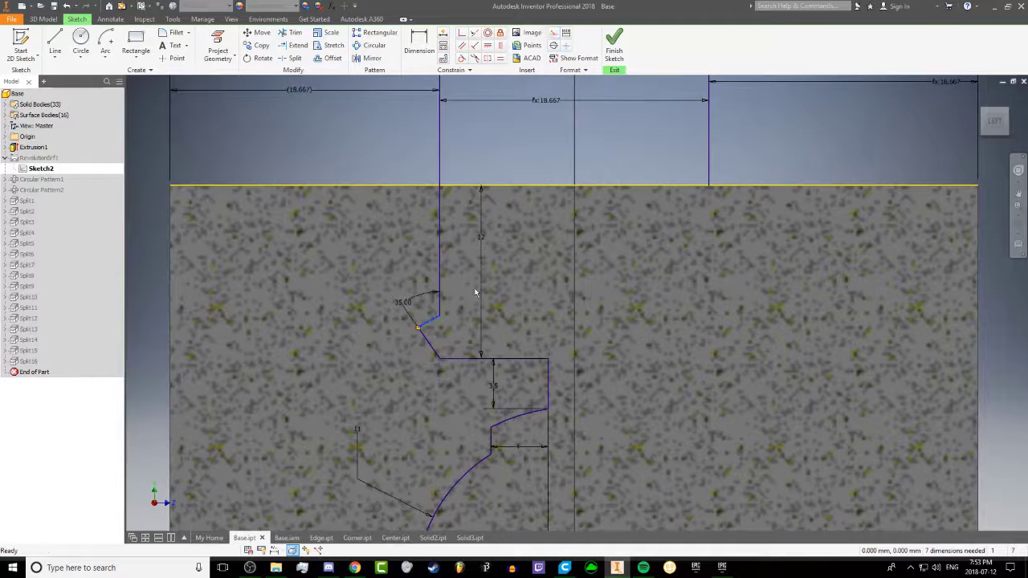
left_click_drag(432, 318, 365, 252)
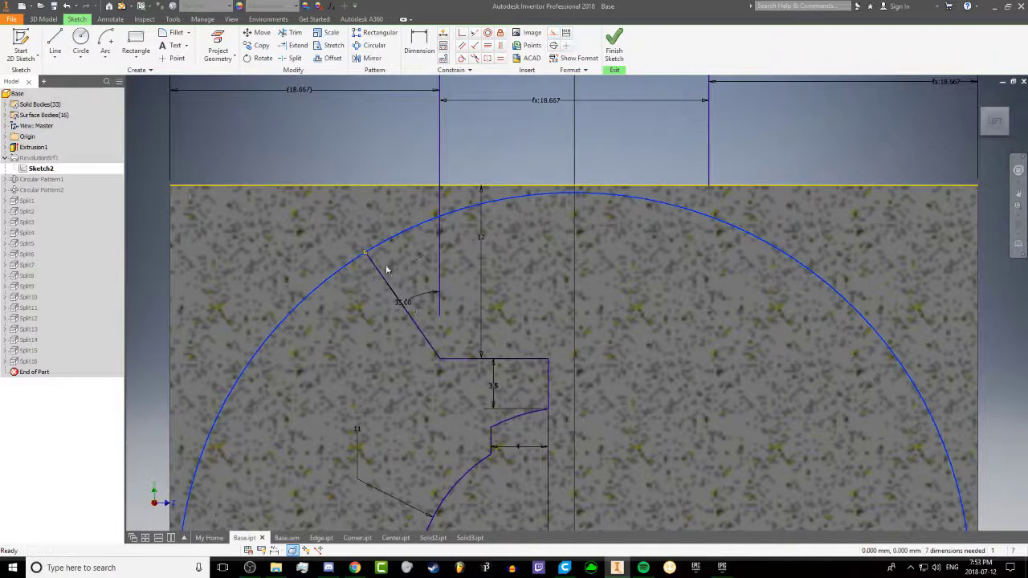
key("ctrl+z")
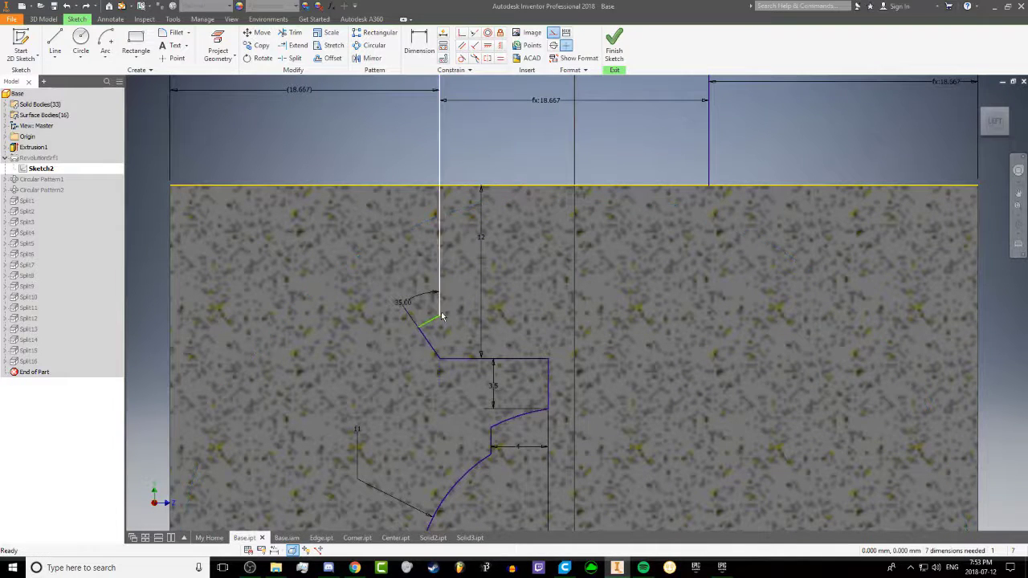
Step: Make the vertical line's lower end coincident with the short arc's upper endpoint, and move the arc higher above the notch corner
left_click_drag(441, 316, 487, 309)
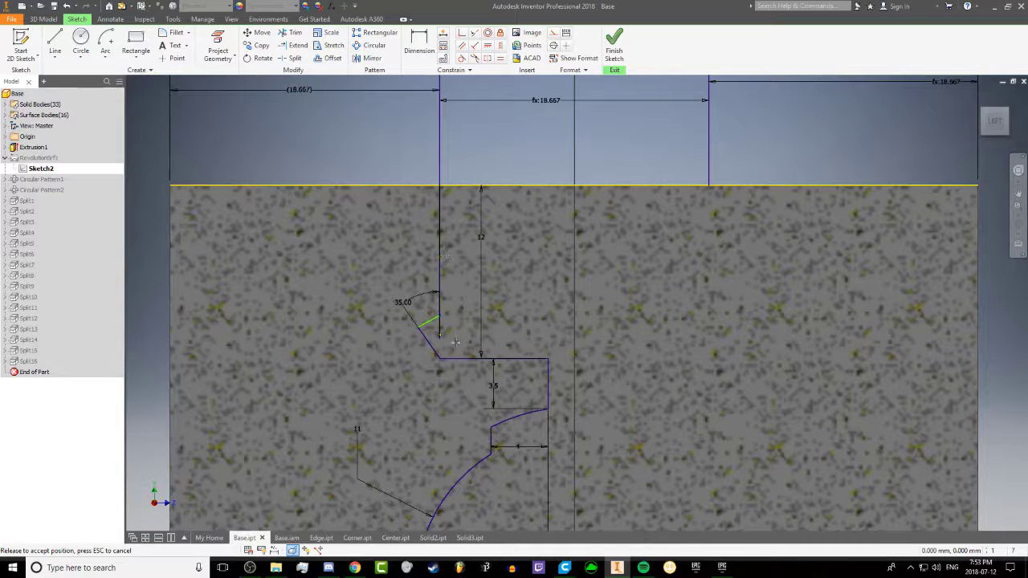
left_click_drag(455, 343, 457, 343)
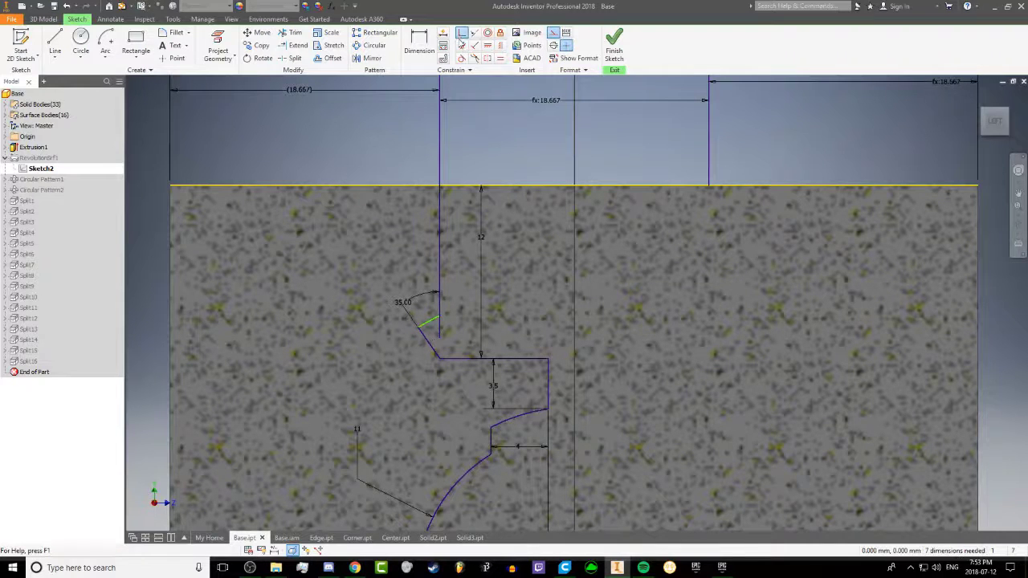
left_click(462, 32)
left_click(440, 336)
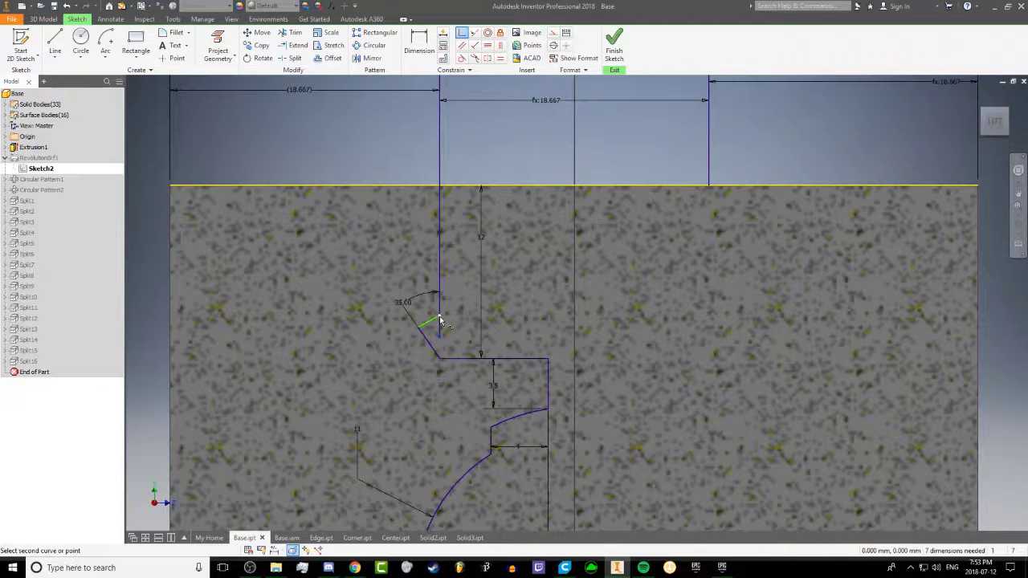
left_click(437, 316)
key("Escape")
left_click_drag(427, 328, 413, 273)
Step: Dimension the vertical distance from the notch corner to the arc's upper end as 2 mm, and finish the sketch despite the update errors
left_click(418, 41)
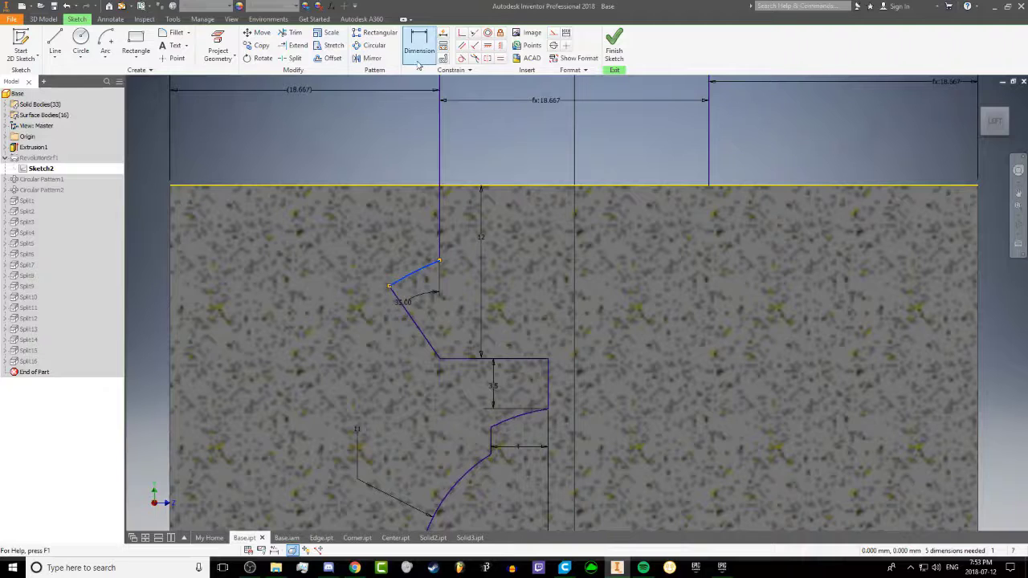
left_click(439, 359)
left_click(461, 281)
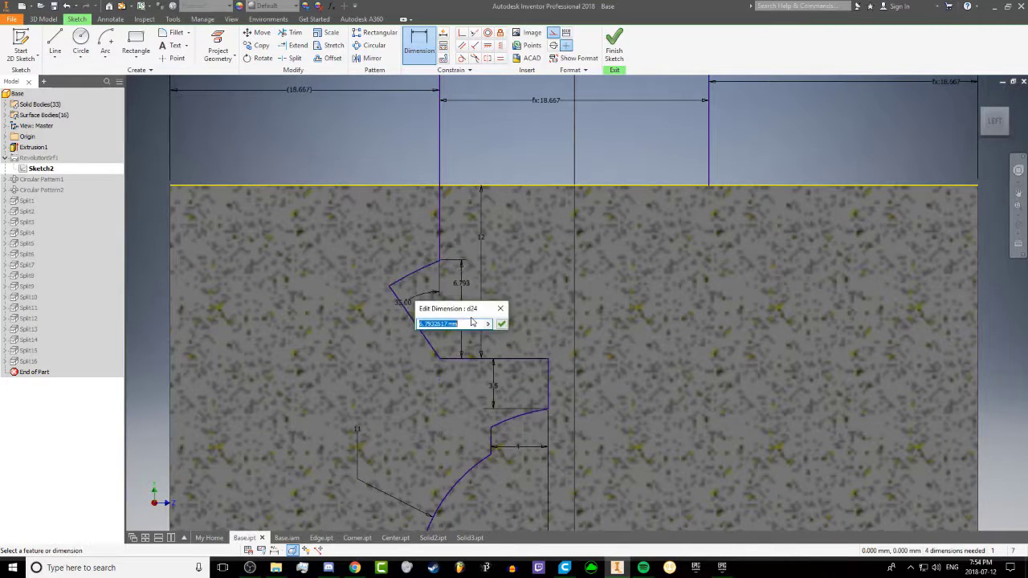
type("2")
key("Return")
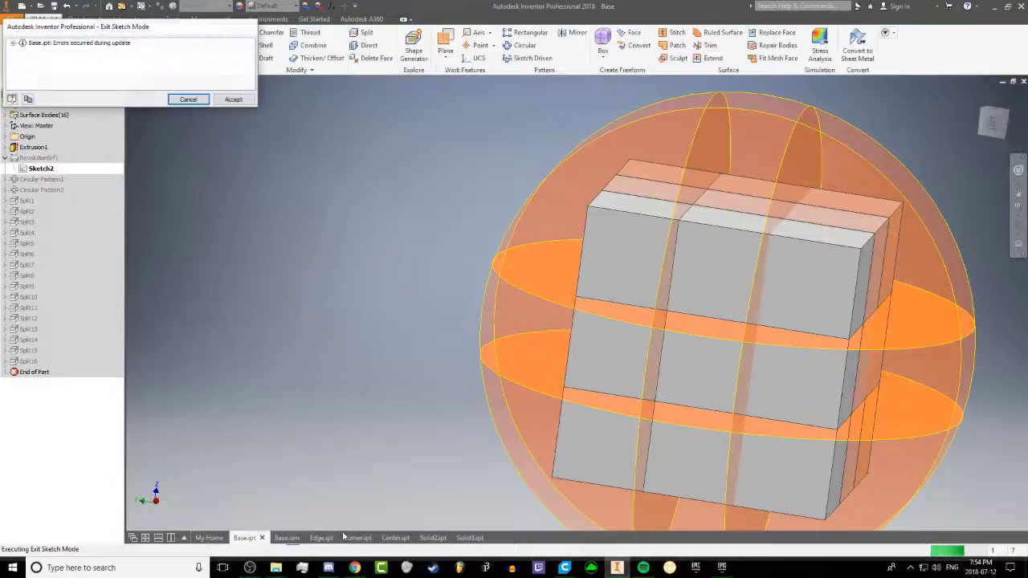
left_click(234, 100)
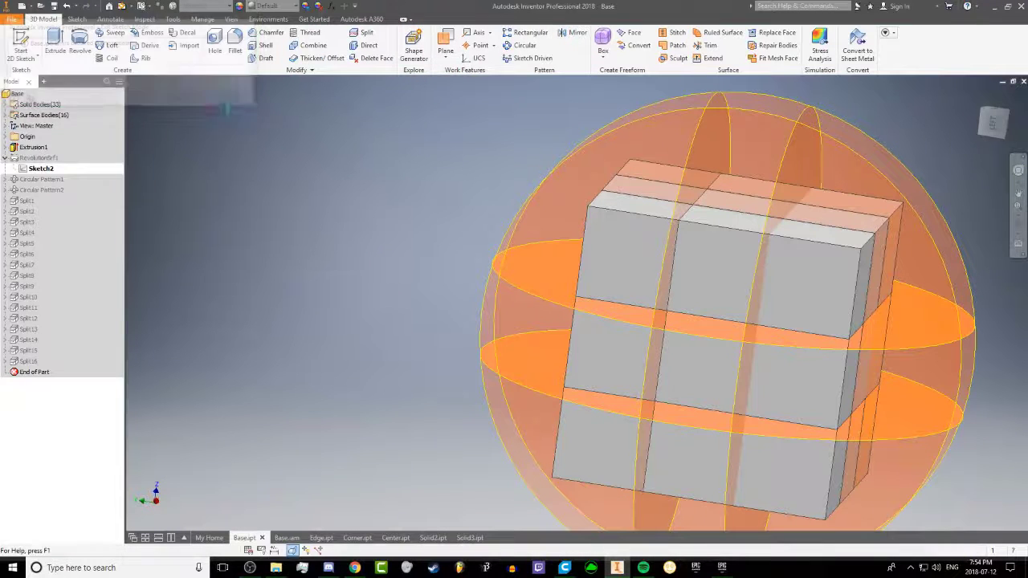
Step: Edit the failed Split7, Split10 and Split11 features, re-picking the adjacent revolved surface as Split10's split tool
double_click(36, 266)
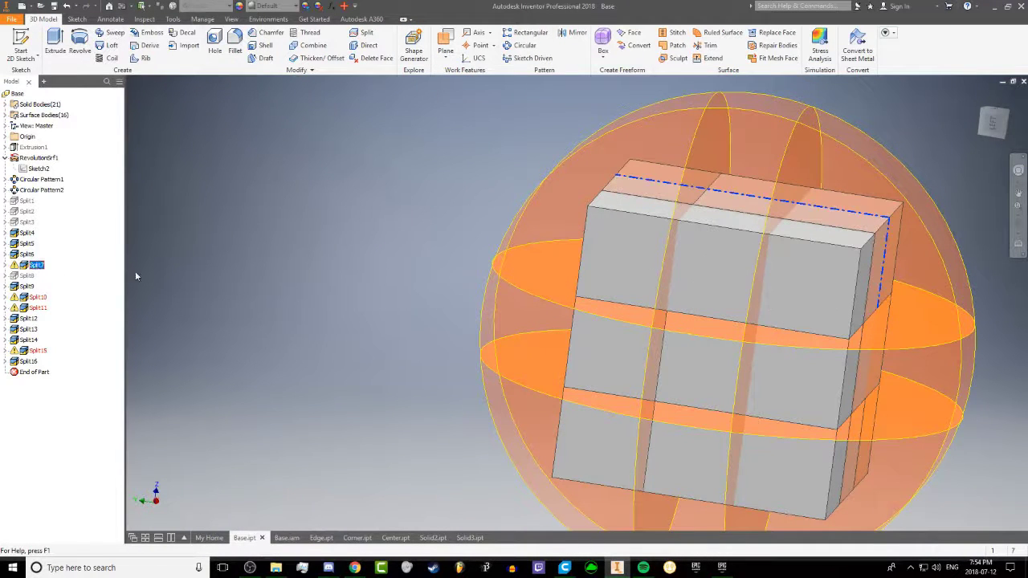
middle_click_drag(443, 328, 404, 349, "shift")
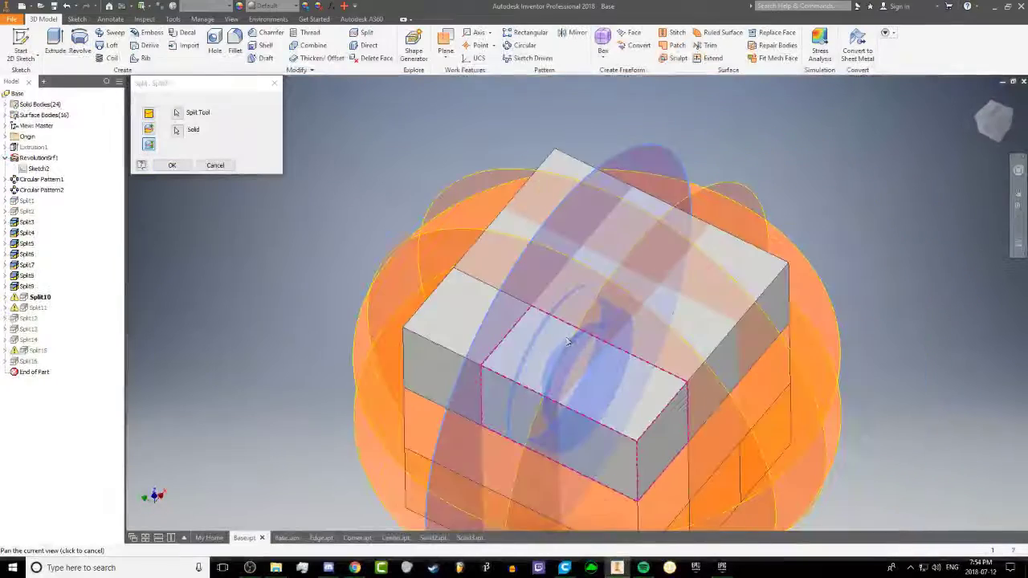
left_click(181, 117)
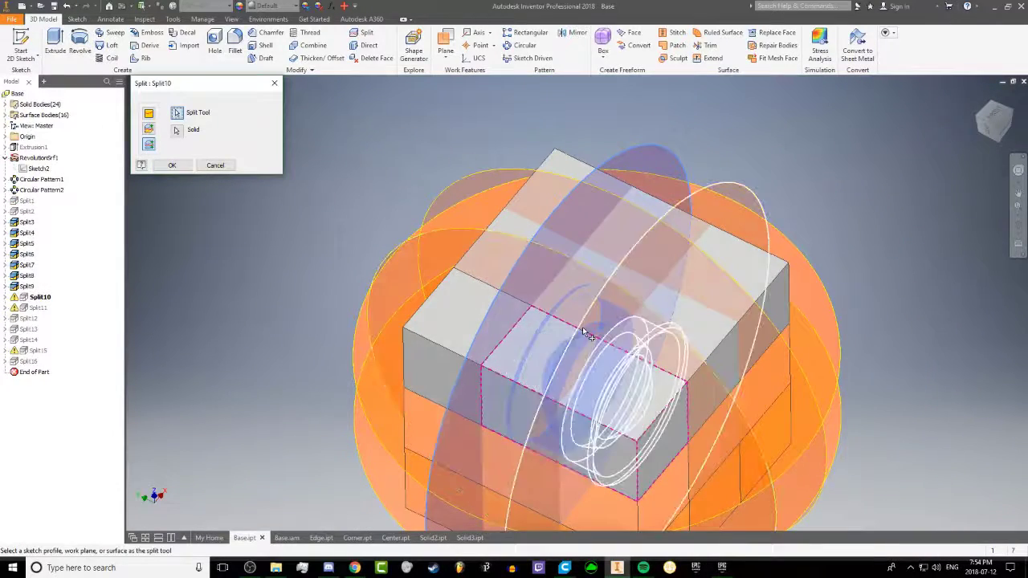
left_click(587, 332)
left_click(171, 166)
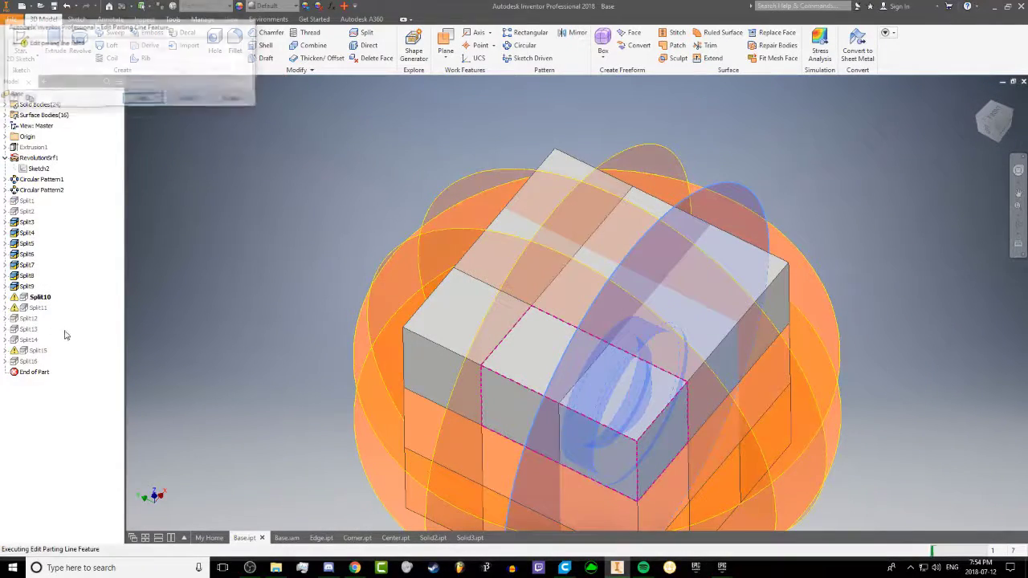
left_click(243, 101)
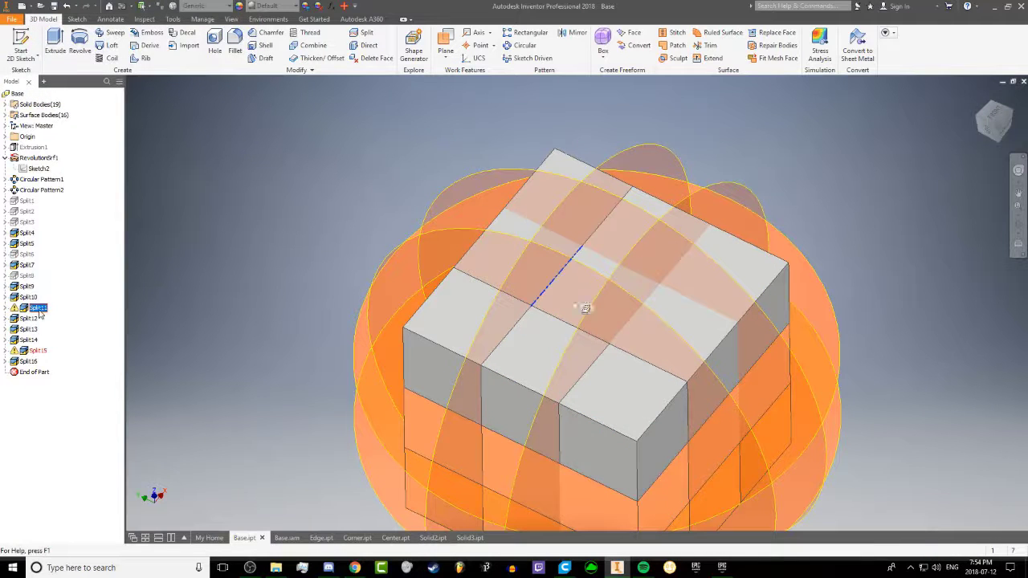
double_click(38, 308)
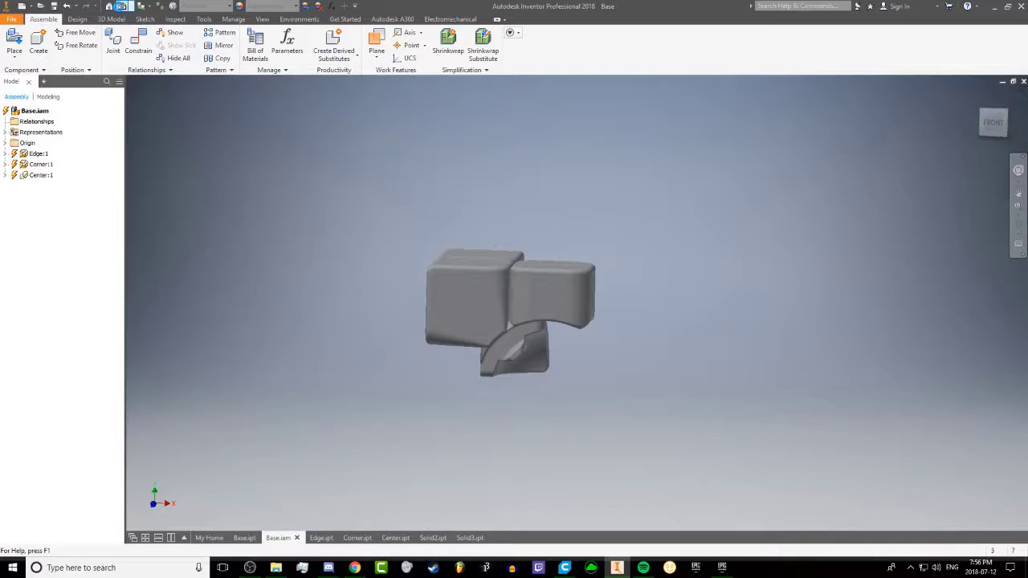
Step: Update the Base.iam assembly and accept the reported problems
left_click(121, 5)
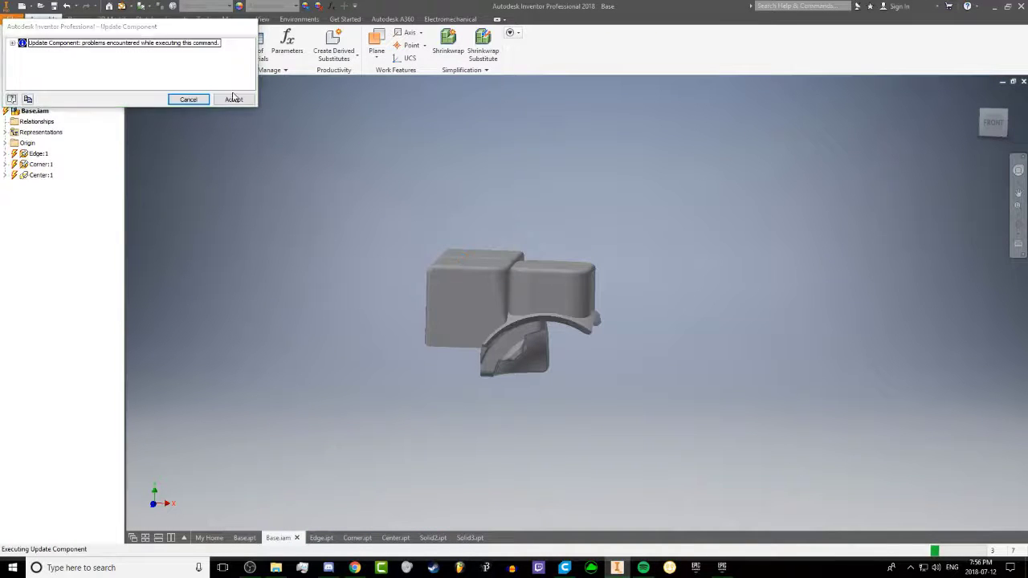
left_click(230, 99)
Step: Examine the updated edge, corner and center pieces from several sides, especially the curved flange beneath the center piece
middle_click_drag(371, 214, 418, 353, "shift")
scroll(587, 353, "up", 2)
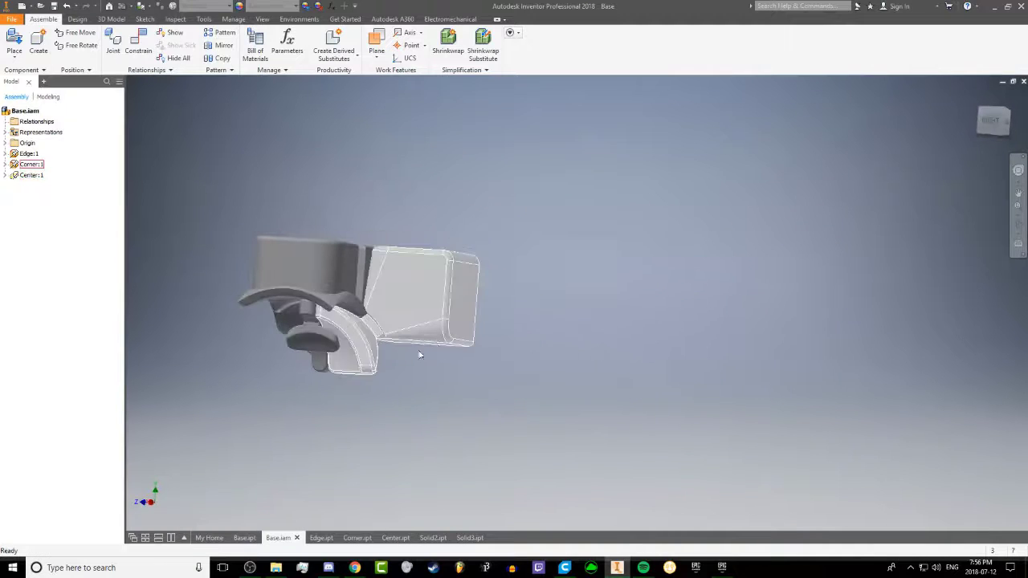
scroll(354, 319, "up", 3)
middle_click_drag(350, 315, 443, 300, "shift")
scroll(410, 305, "up", 2)
scroll(476, 318, "up", 3)
scroll(424, 340, "down", 4)
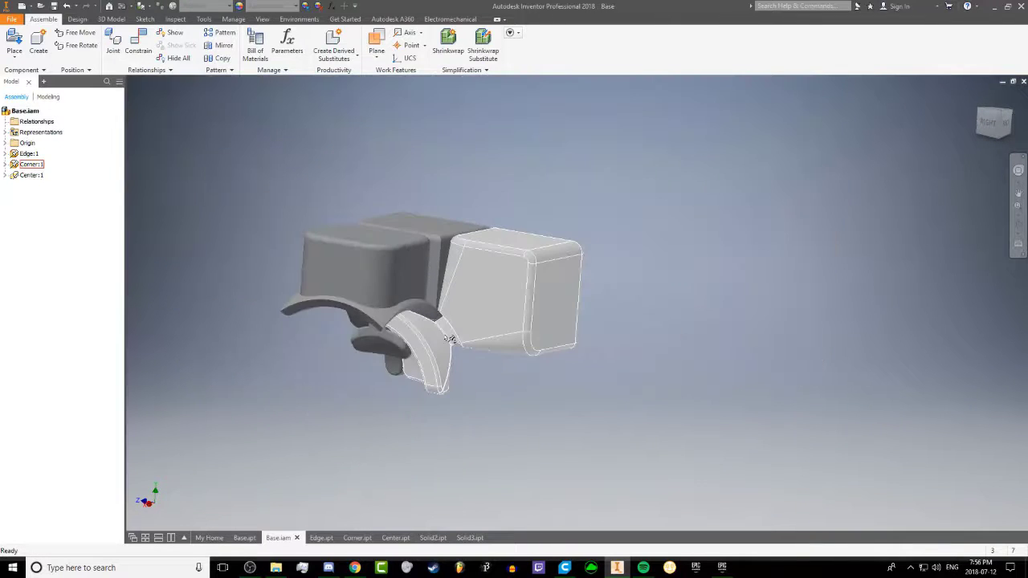
middle_click_drag(448, 336, 473, 328, "shift")
scroll(457, 310, "up", 3)
middle_click_drag(280, 308, 251, 319, "shift")
scroll(389, 349, "up", 3)
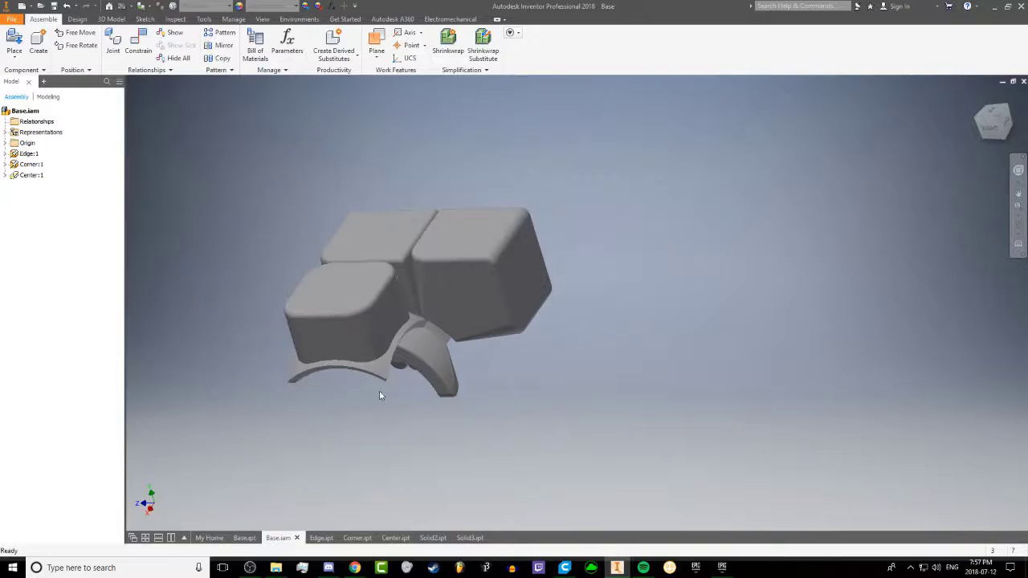
middle_click_drag(283, 369, 479, 349, "shift")
scroll(367, 359, "up", 2)
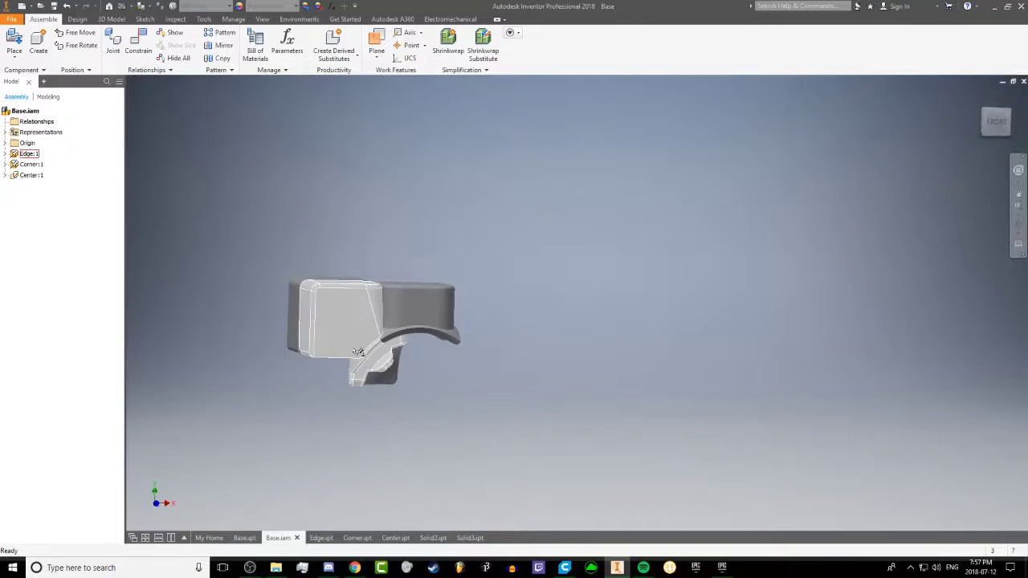
scroll(367, 358, "down", 5)
scroll(367, 358, "up", 2)
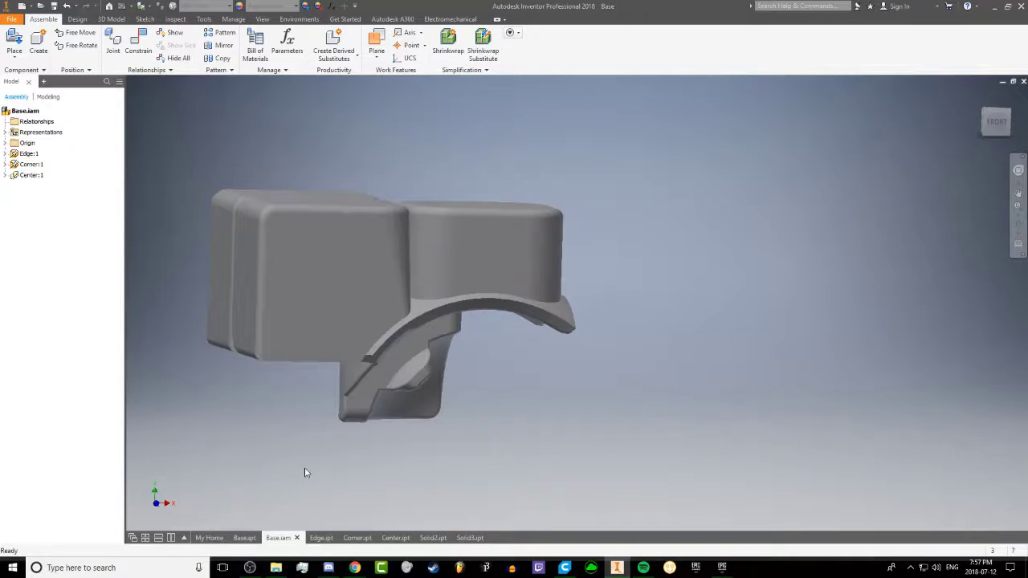
middle_click_drag(304, 472, 241, 498, "shift")
right_click_drag(486, 259, 440, 286)
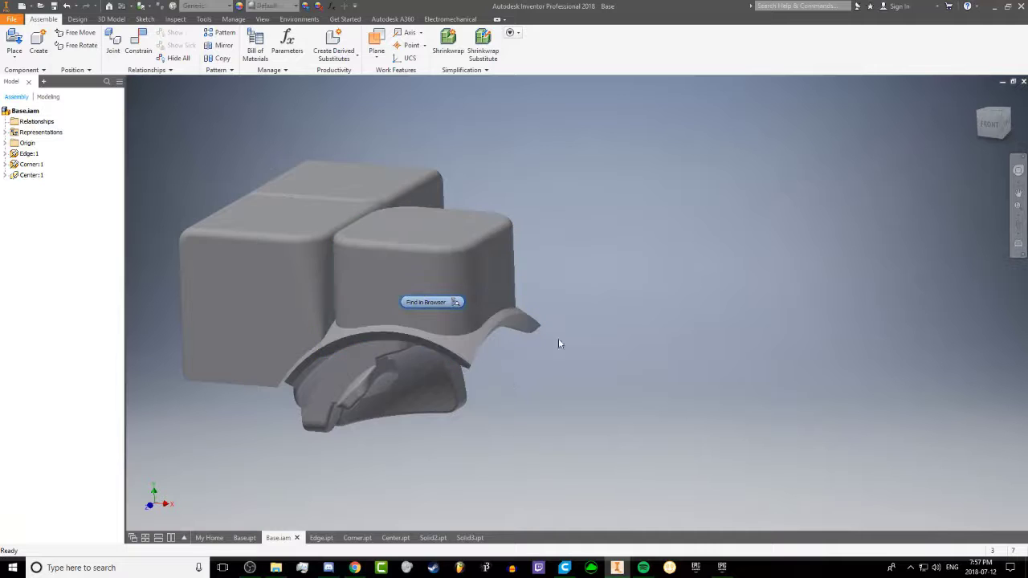
scroll(462, 378, "down", 4)
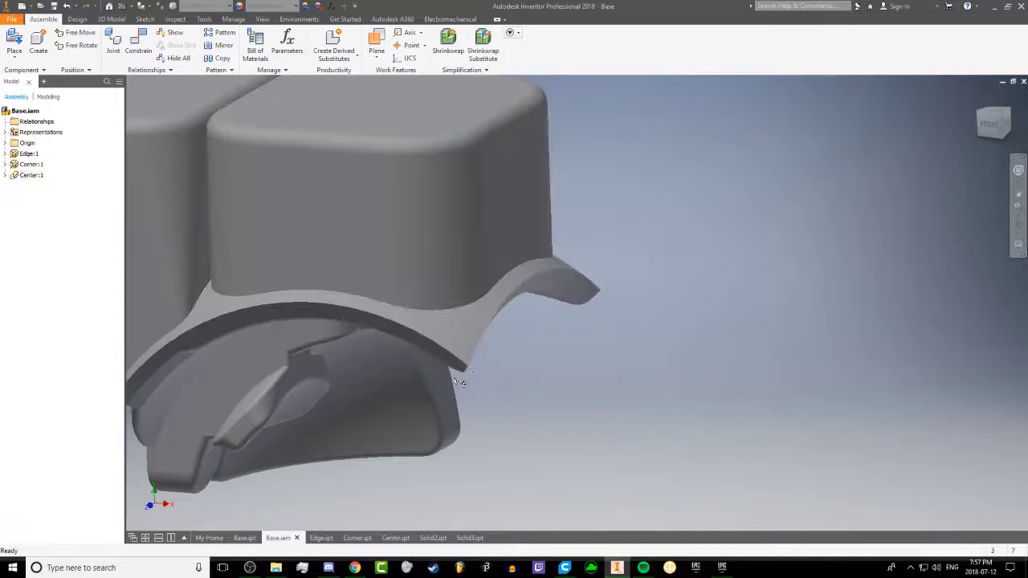
middle_click_drag(476, 367, 385, 379, "shift")
scroll(378, 332, "down", 2)
scroll(384, 379, "up", 2)
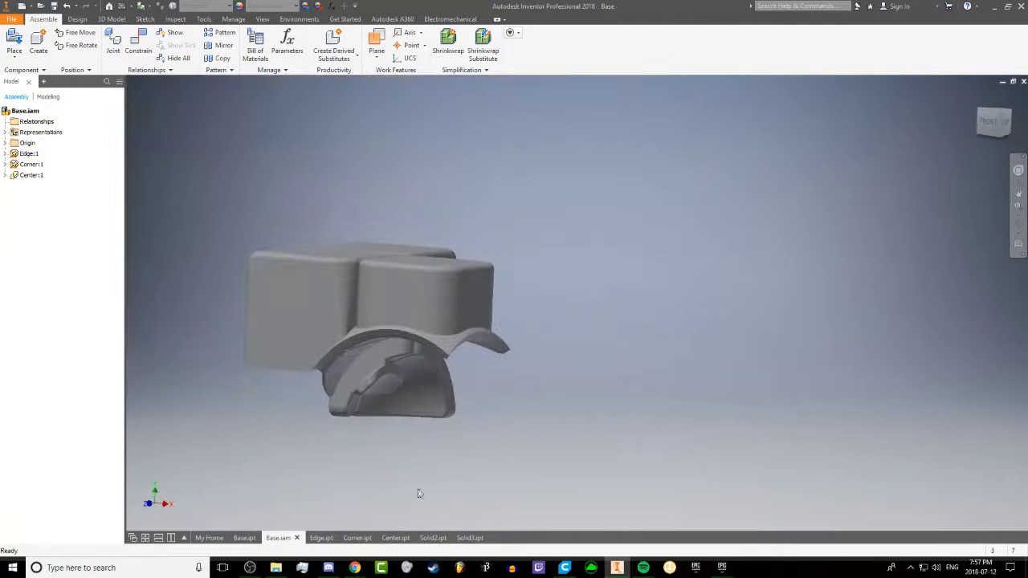
Step: Switch to the Edge.ipt part and bring the piece's lower end into view
left_click(320, 538)
middle_click_drag(225, 185, 294, 204)
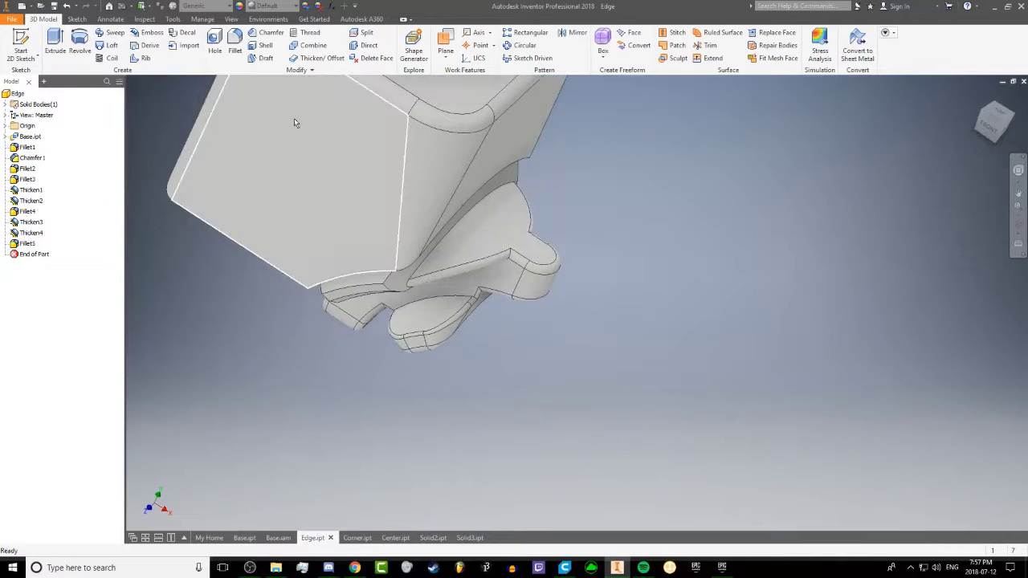
left_click(368, 58)
middle_click_drag(325, 283, 402, 265, "shift")
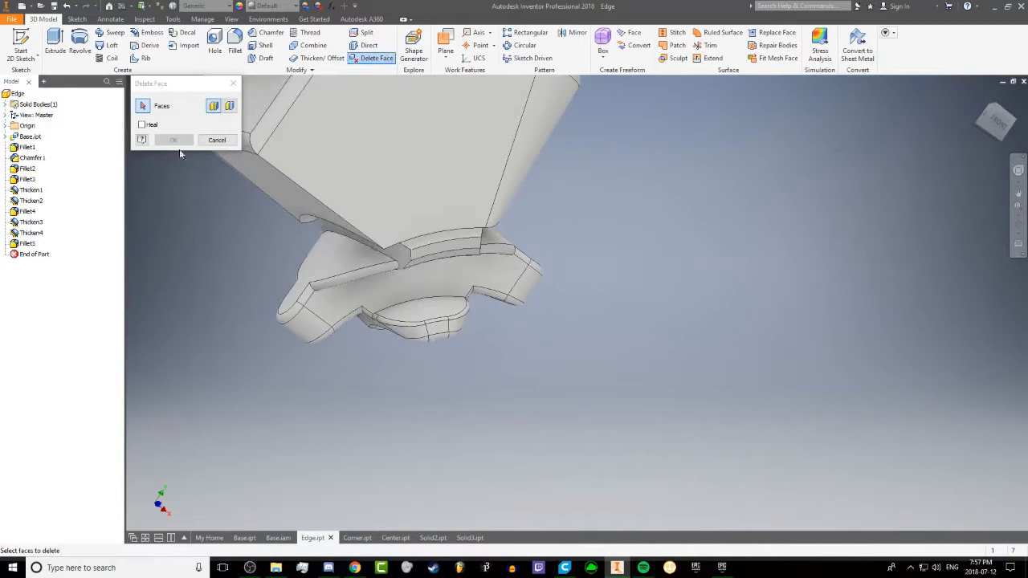
left_click(217, 141)
Step: Suppress all features of the edge piece from Fillet1 through Fillet5
left_click(27, 243)
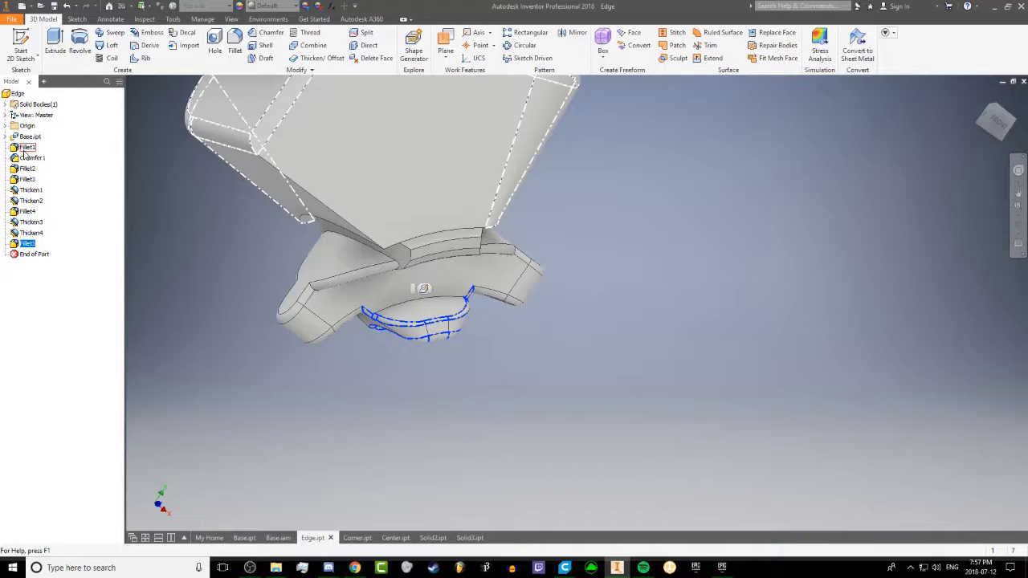
left_click(26, 147, "shift")
right_click(26, 155)
left_click(61, 227)
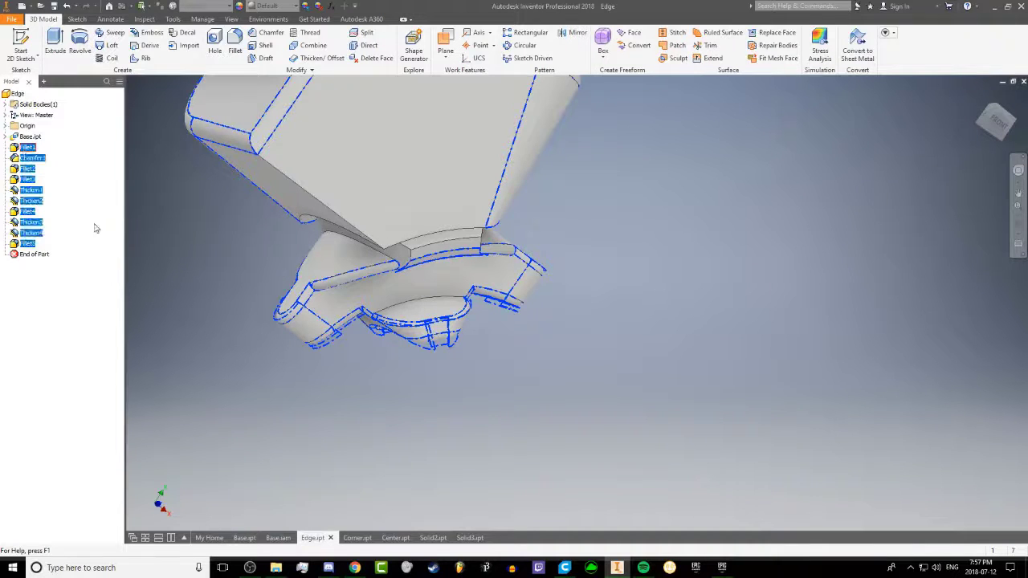
left_click(374, 58)
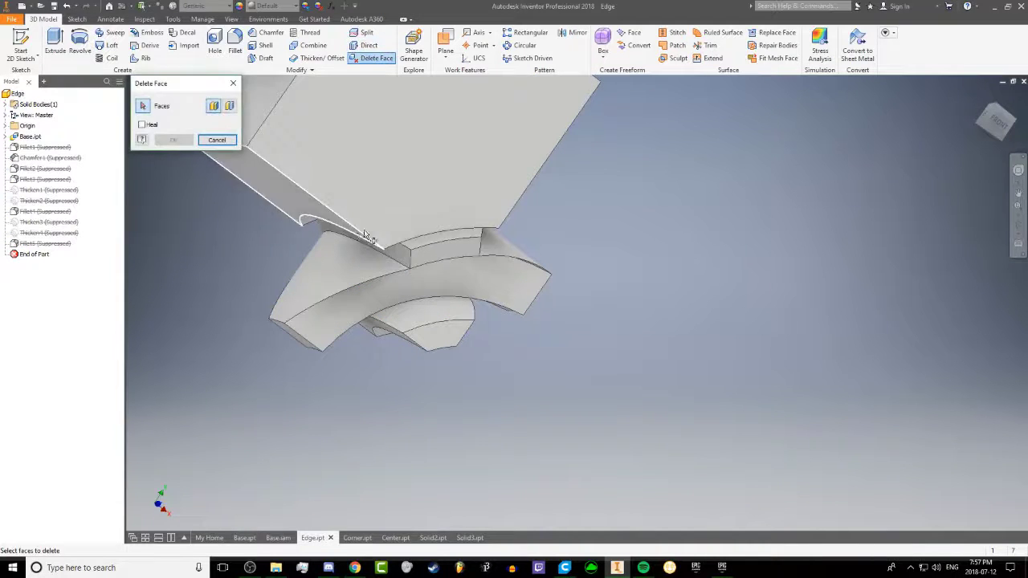
middle_click_drag(367, 236, 525, 220, "shift")
left_click(226, 142)
Step: Delete the small end faces on both sides of the groove beneath the edge block, healing the remaining faces
middle_click_drag(225, 142, 502, 186, "shift")
left_click(375, 57)
left_click(592, 219)
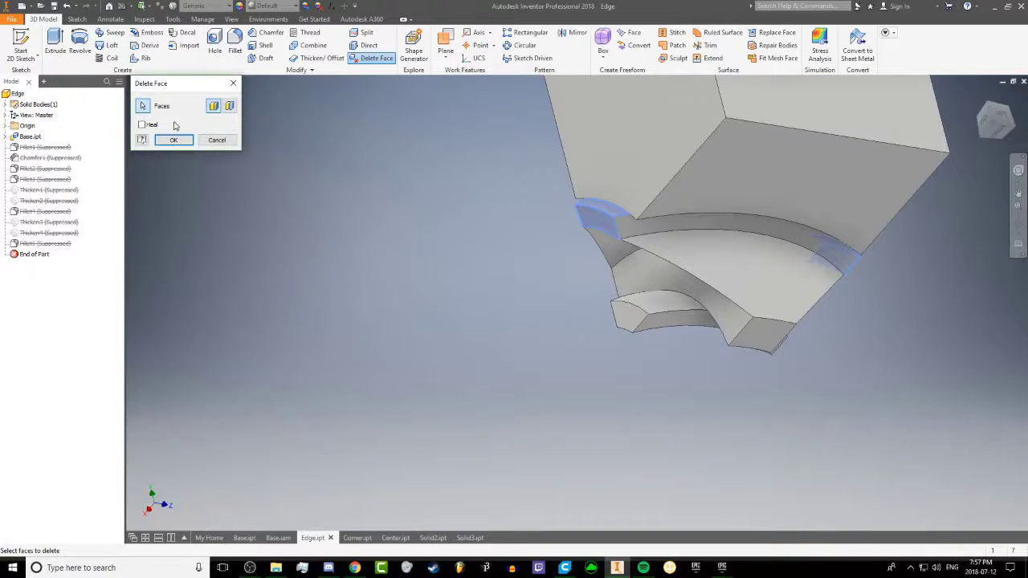
left_click(169, 140)
Step: Create a work plane through the corner points of the curved groove face beneath the block
middle_click_drag(522, 240, 461, 165, "shift")
left_click(446, 45)
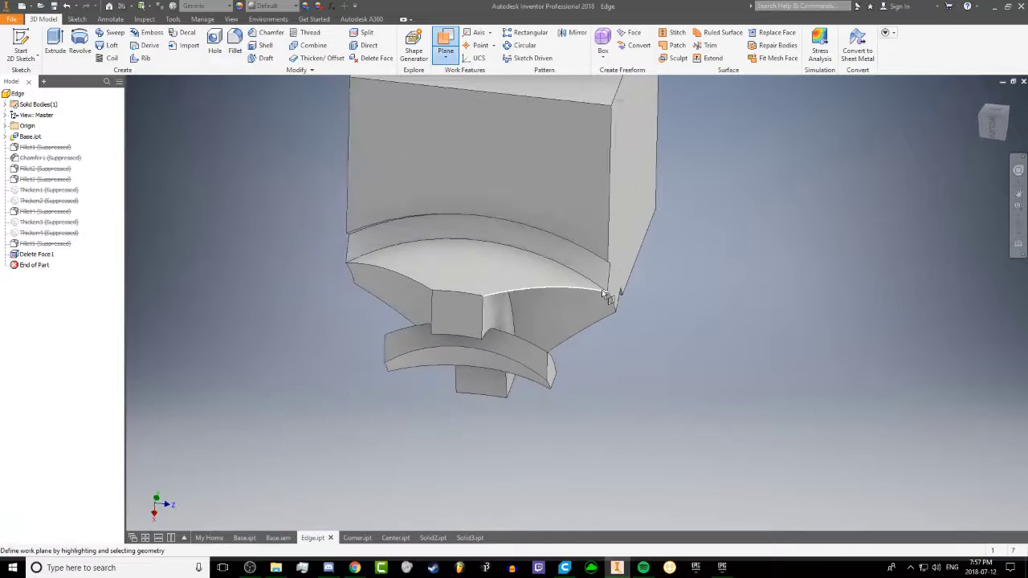
left_click(608, 293)
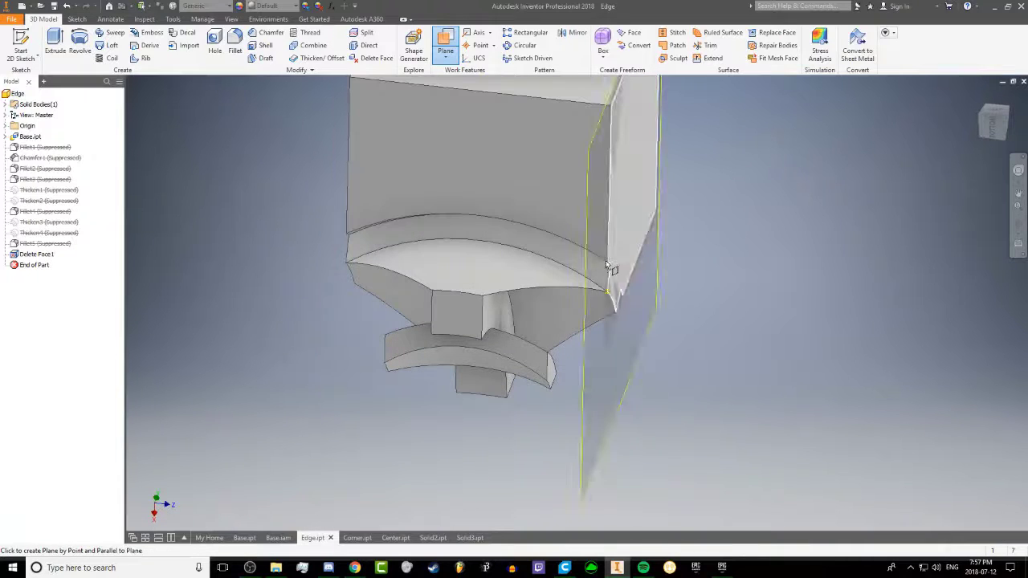
left_click(354, 241)
Step: Replace the curved groove face beneath the block with the new work plane, leaving Automatic Face Chain off
middle_click_drag(355, 239, 552, 38, "shift")
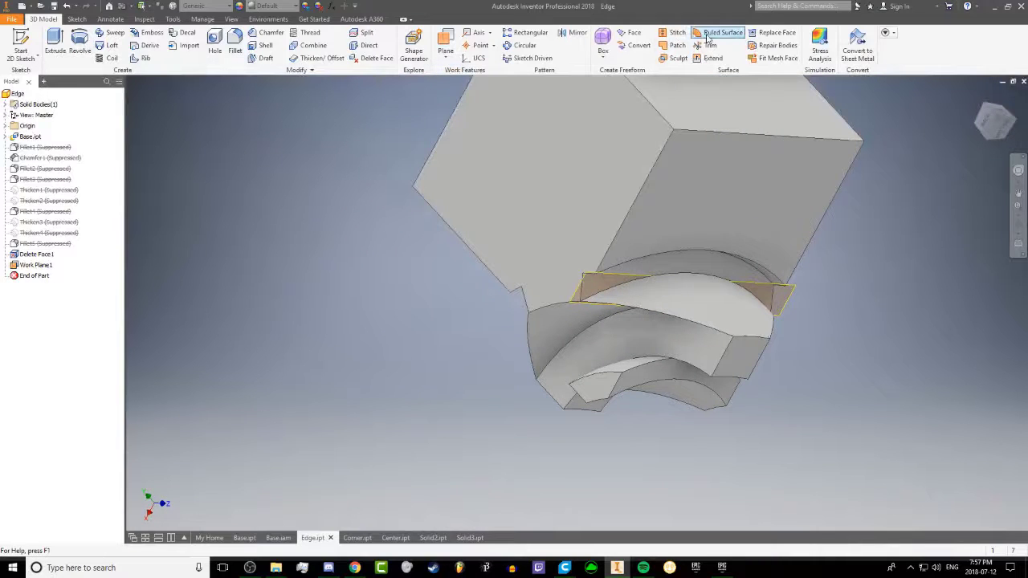
left_click(763, 34)
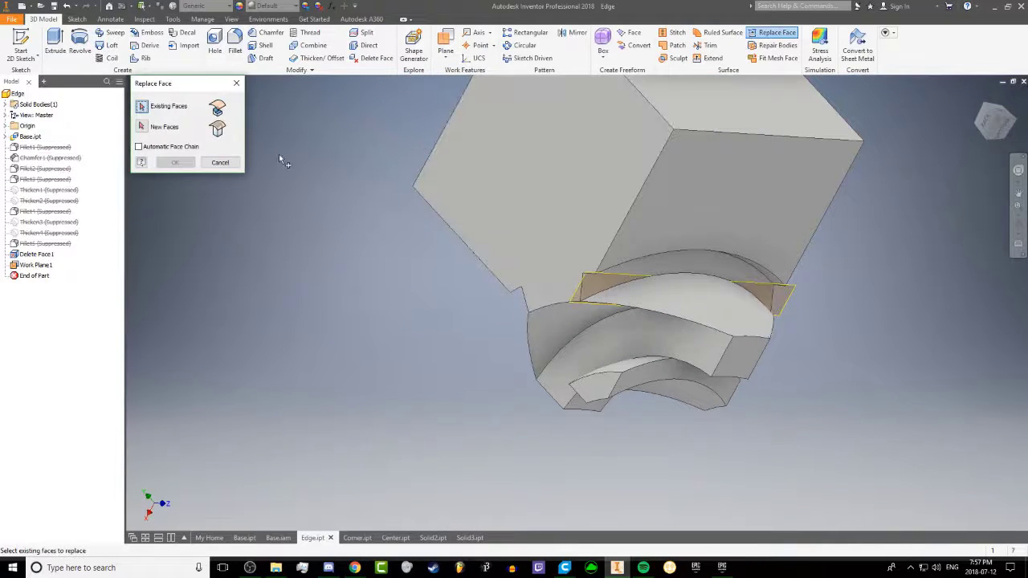
left_click(679, 276)
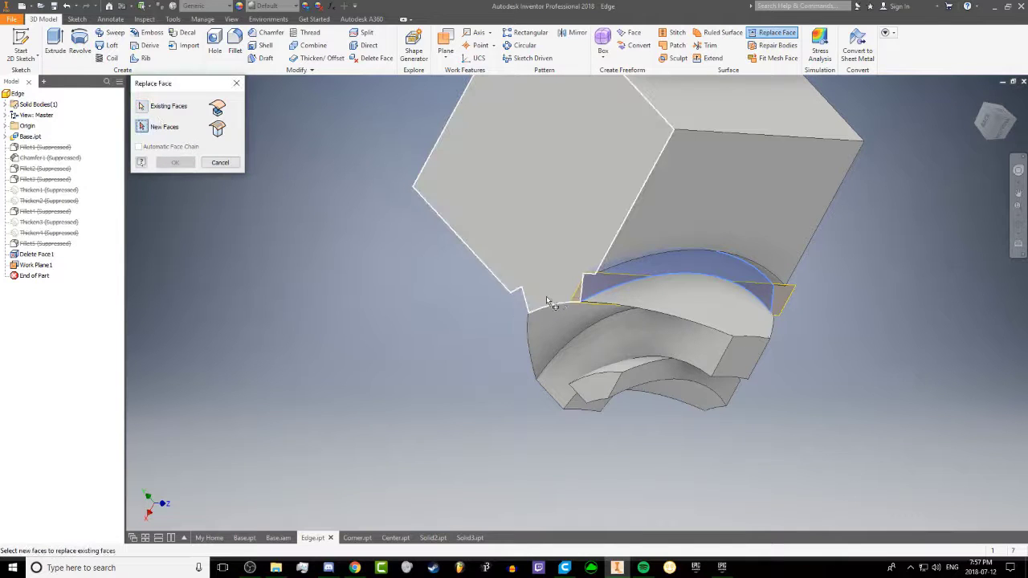
left_click(573, 298)
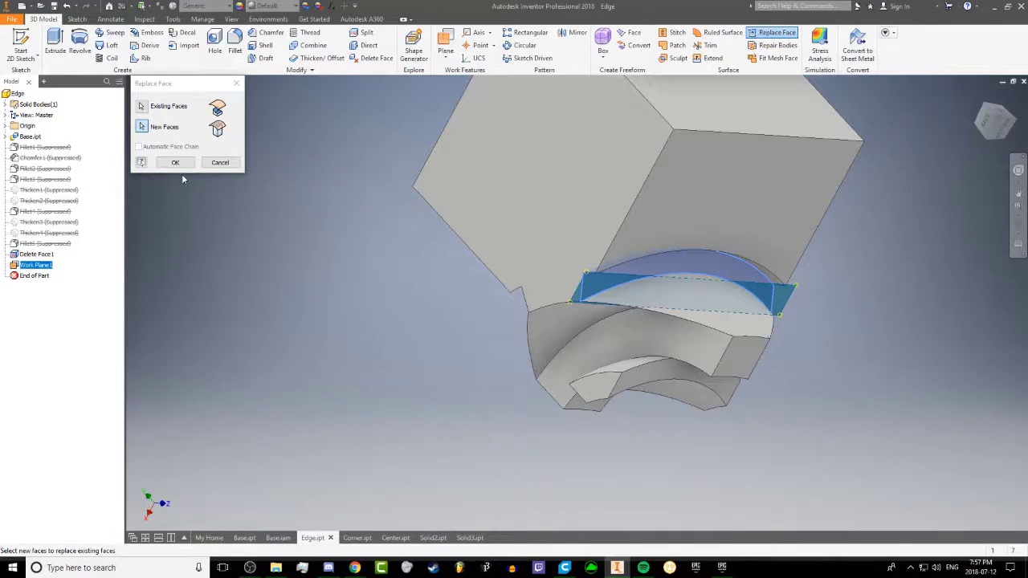
left_click(175, 162)
middle_click_drag(248, 209, 391, 263, "shift")
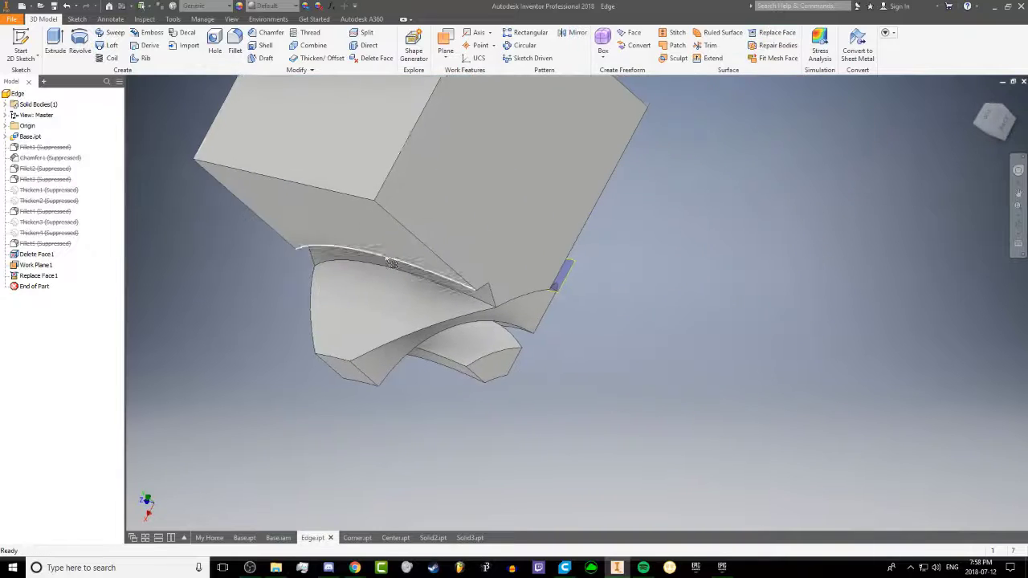
Step: Create a second work plane through the corner points of the remaining curved groove face beneath the edge block
middle_click_drag(450, 258, 512, 249, "shift")
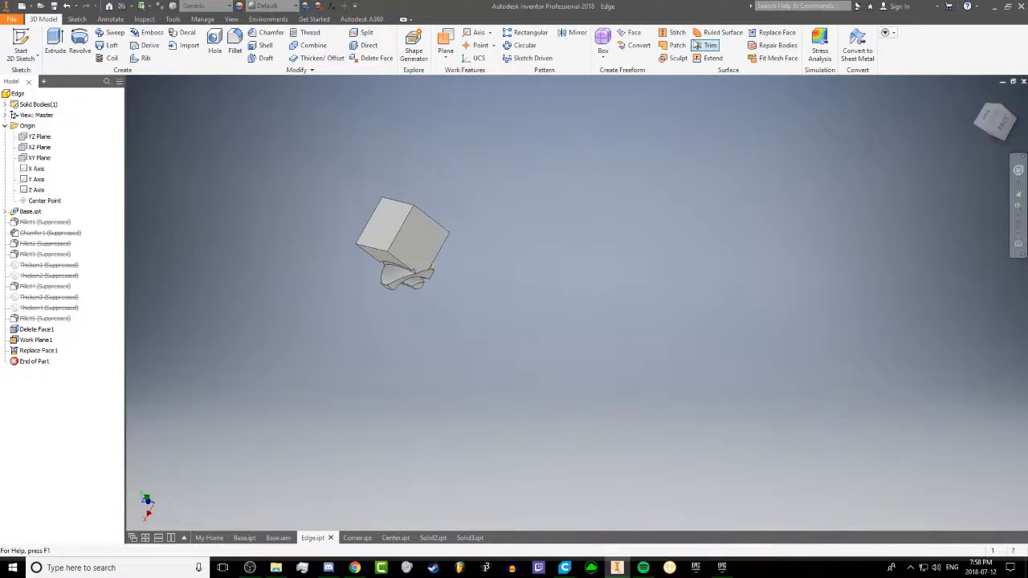
left_click(445, 42)
scroll(401, 257, "up", 5)
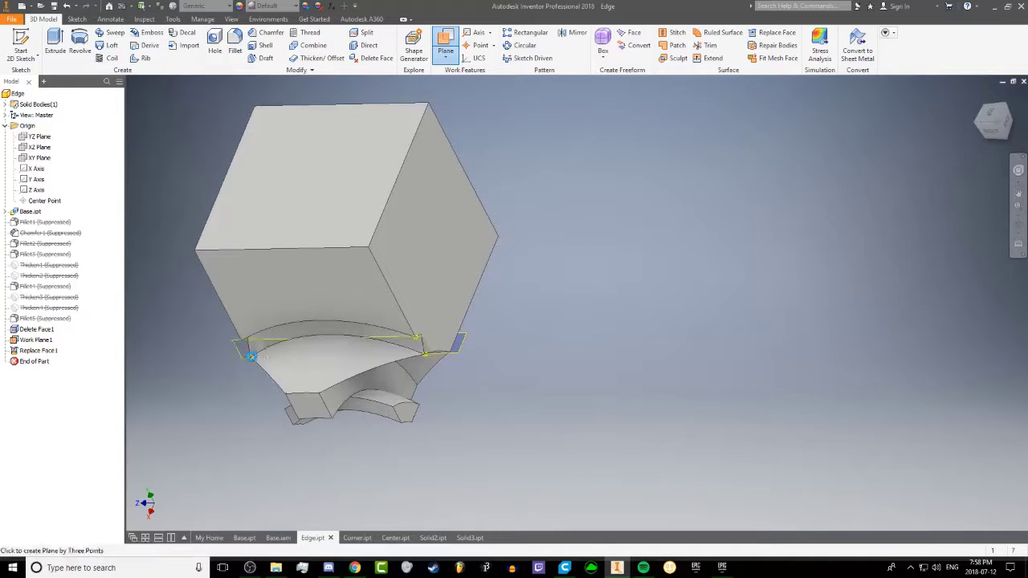
left_click(248, 348)
Step: Replace the remaining curved groove face beneath the block with the second work plane, leaving Automatic Face Chain off
left_click(753, 35)
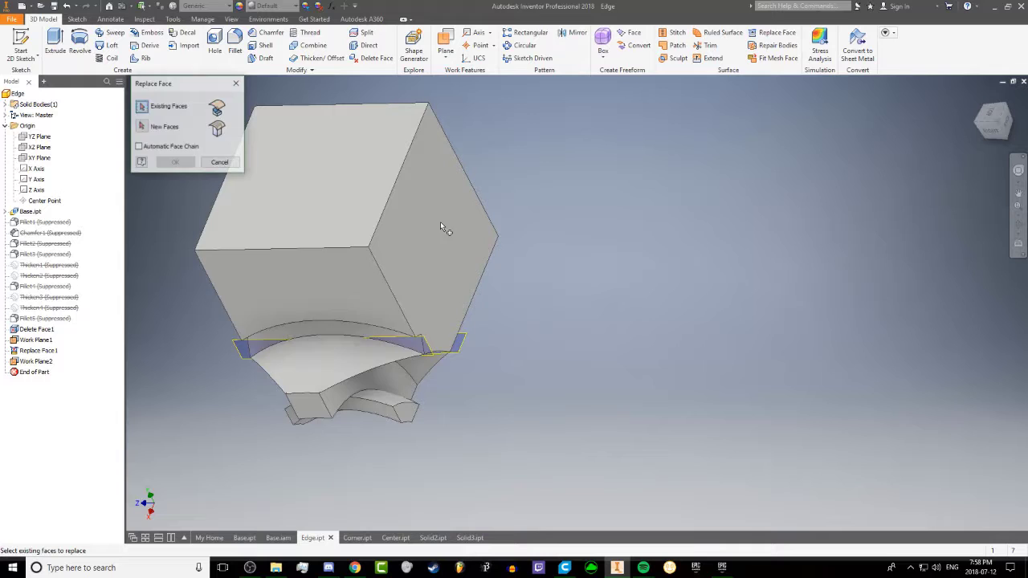
left_click(299, 335)
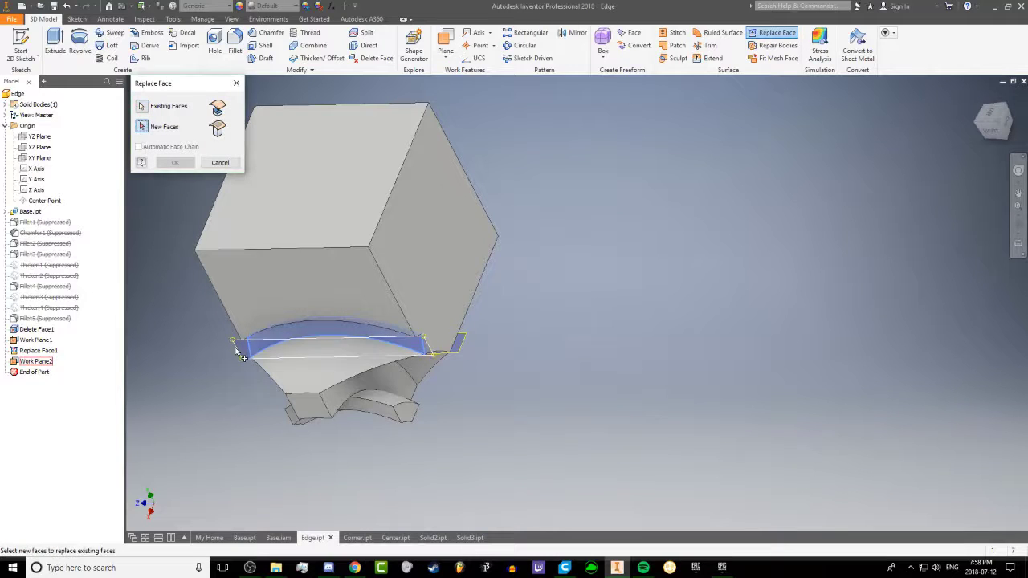
left_click(243, 347)
left_click(184, 163)
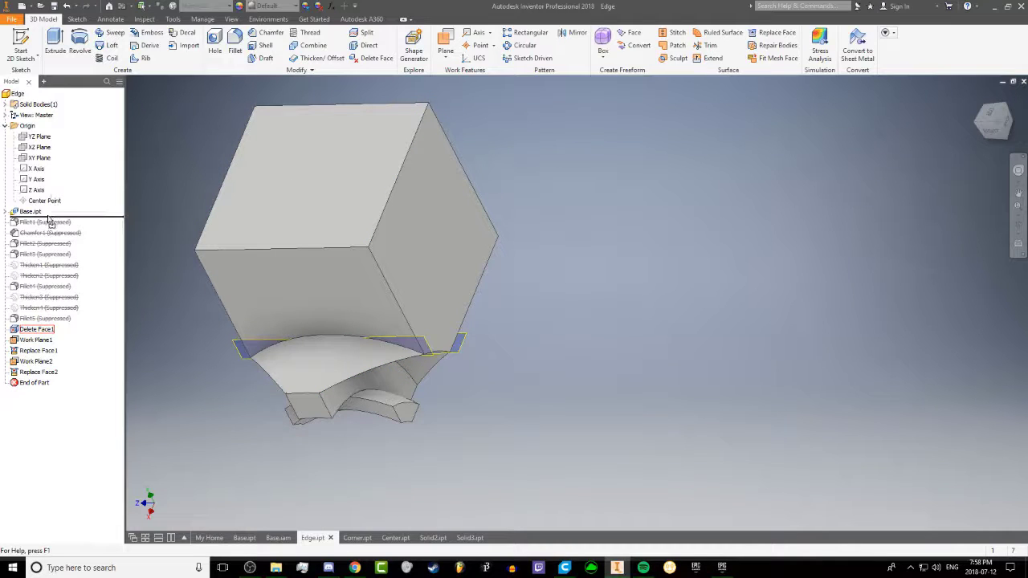
Step: Reorder Delete Face1 through Replace Face2 to directly below Base.ipt and unsuppress all features from Fillet1 through Fillet5
left_click_drag(50, 221, 48, 217)
left_click(69, 277)
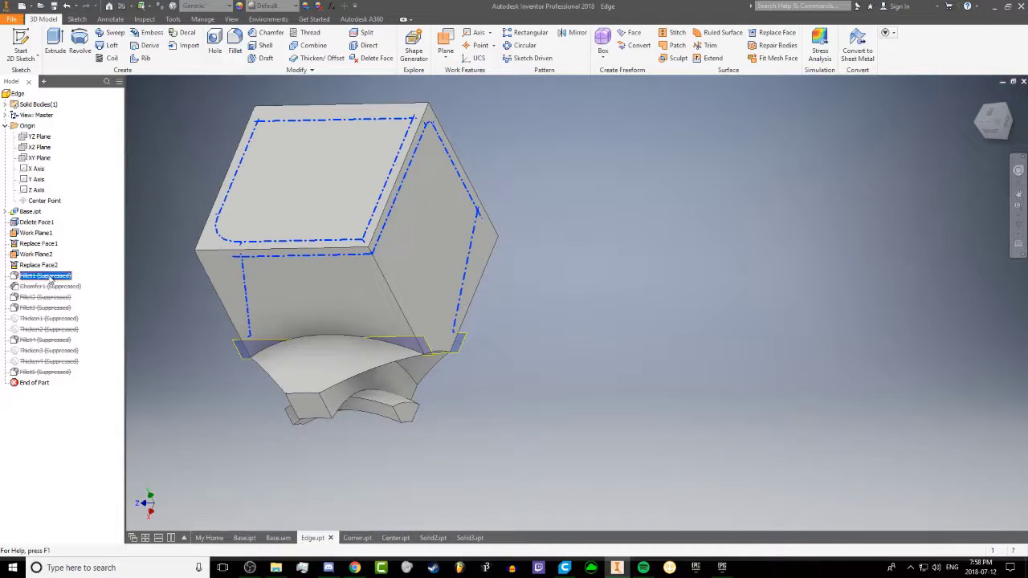
left_click(55, 373, "shift")
right_click(55, 373)
left_click(95, 439)
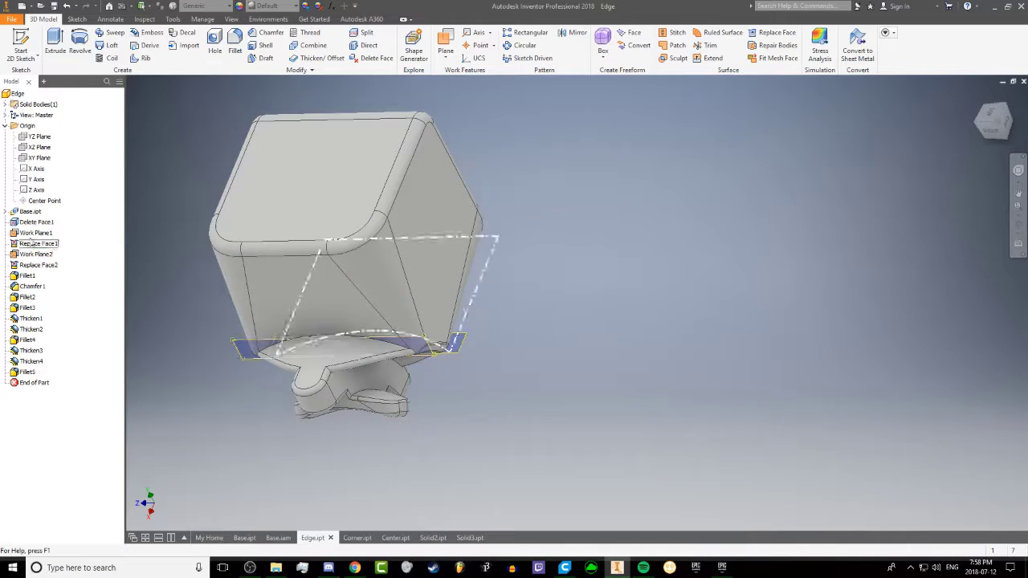
Step: Hide Work Plane1 and Work Plane2 in the edge part
right_click(35, 233)
left_click(54, 322)
right_click(35, 253)
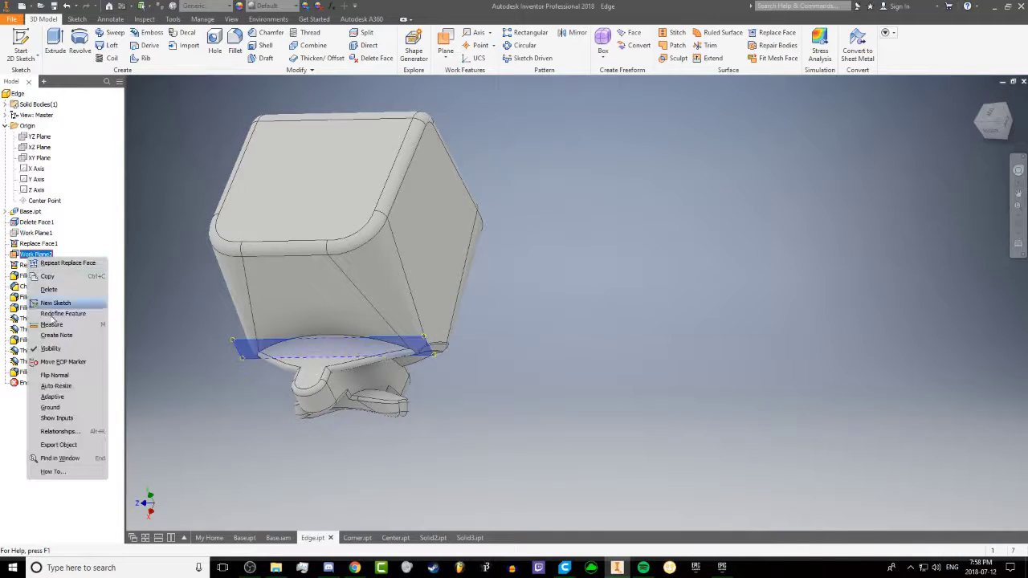
left_click(56, 342)
middle_click_drag(166, 313, 337, 296, "shift")
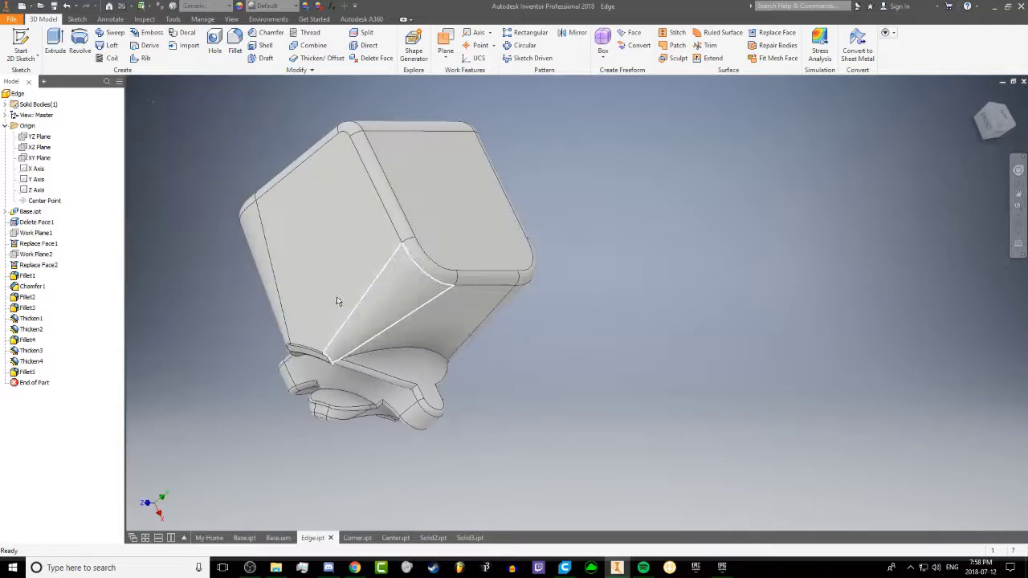
Step: Save the Edge part together with its dependent Base.ipt
left_click(55, 5)
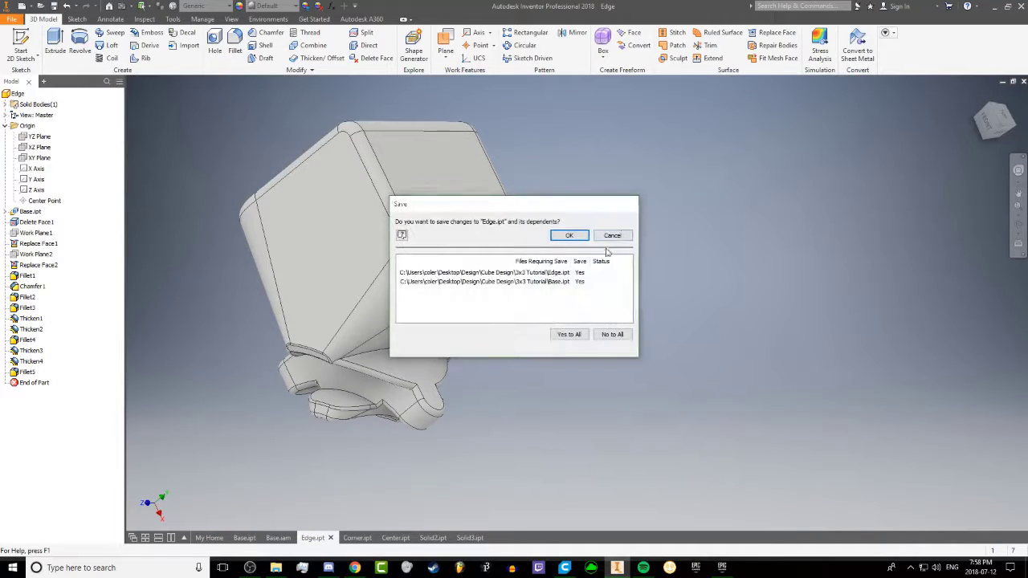
left_click(568, 235)
middle_click_drag(292, 287, 353, 489, "shift")
Step: In the Center part, suppress Fillet1, Delete Face1, Fillet2 and Split1, leaving Work Plane1 out of the selection
left_click(356, 538)
left_click(394, 537)
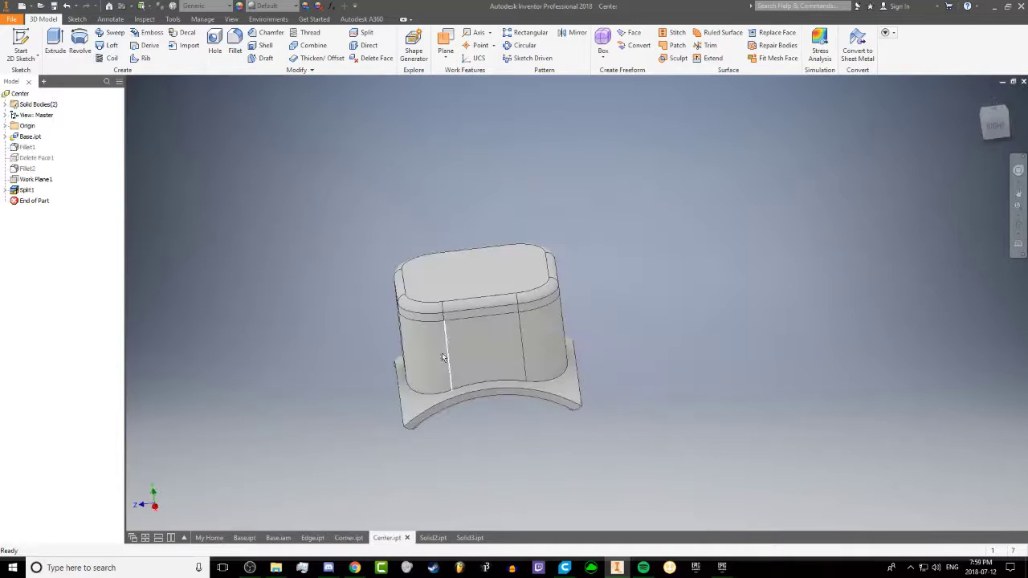
middle_click_drag(385, 361, 382, 293, "shift")
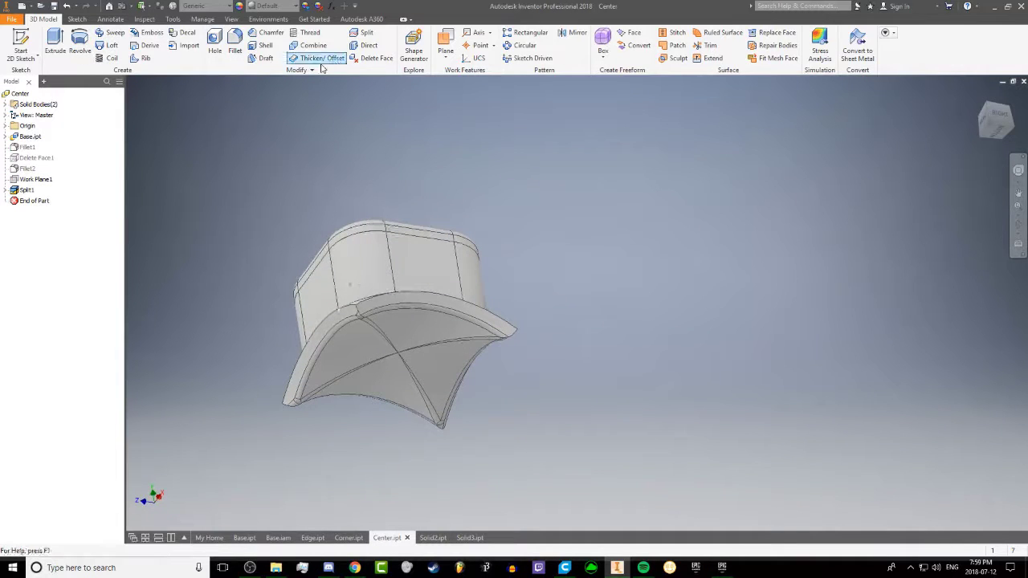
left_click(25, 190)
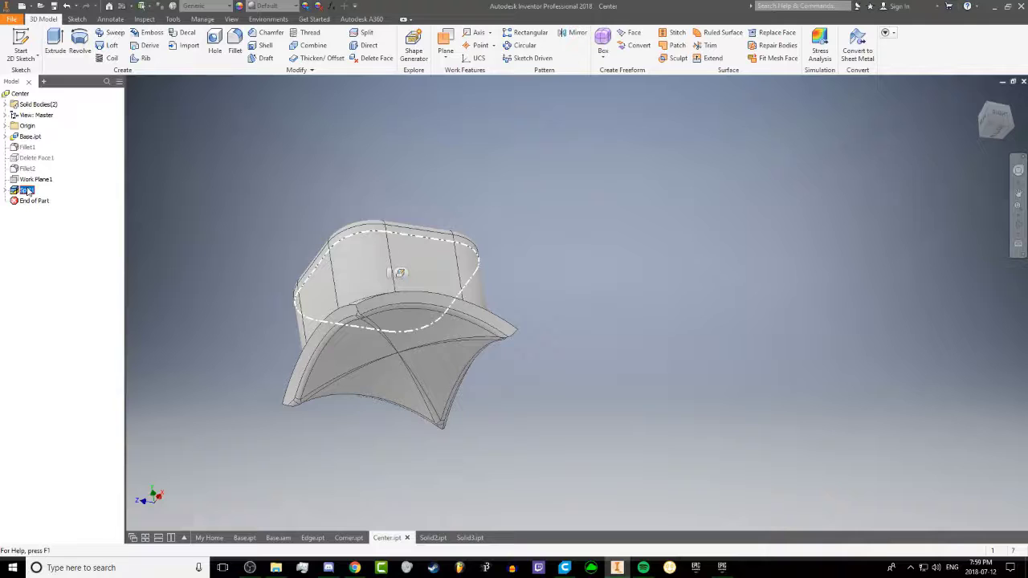
left_click(27, 147, "shift")
right_click(27, 148)
left_click(17, 308)
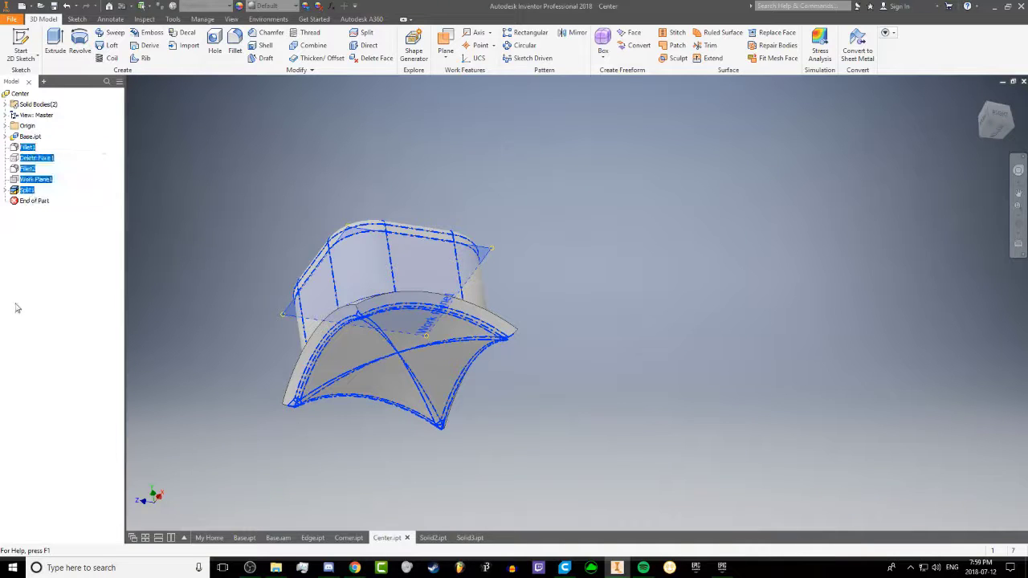
left_click(29, 179, "ctrl")
right_click(27, 173)
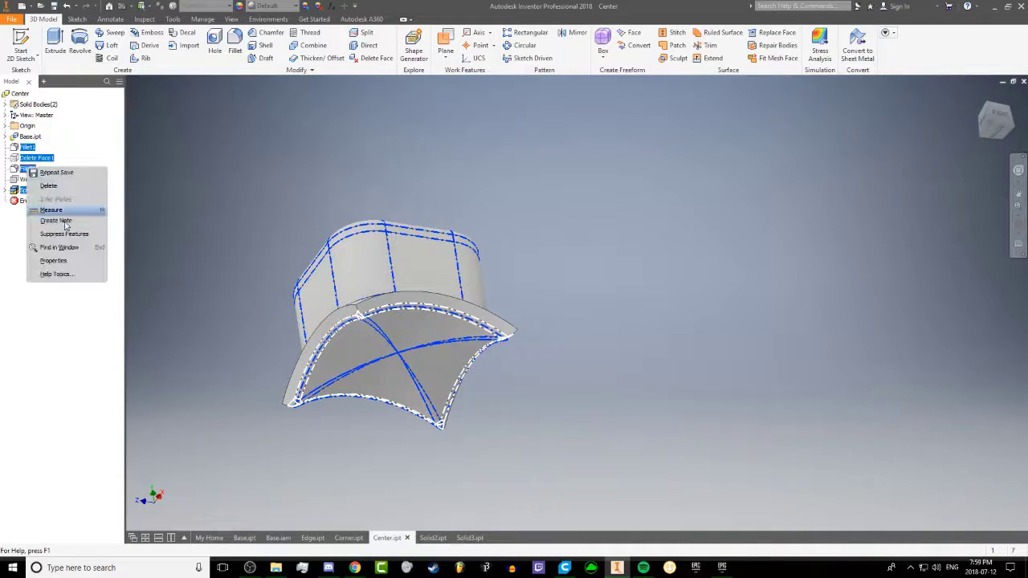
left_click(68, 232)
Step: Delete the narrow curved side faces of the lip around the center block's underside, healing the remaining faces
middle_click_drag(378, 338, 208, 354, "shift")
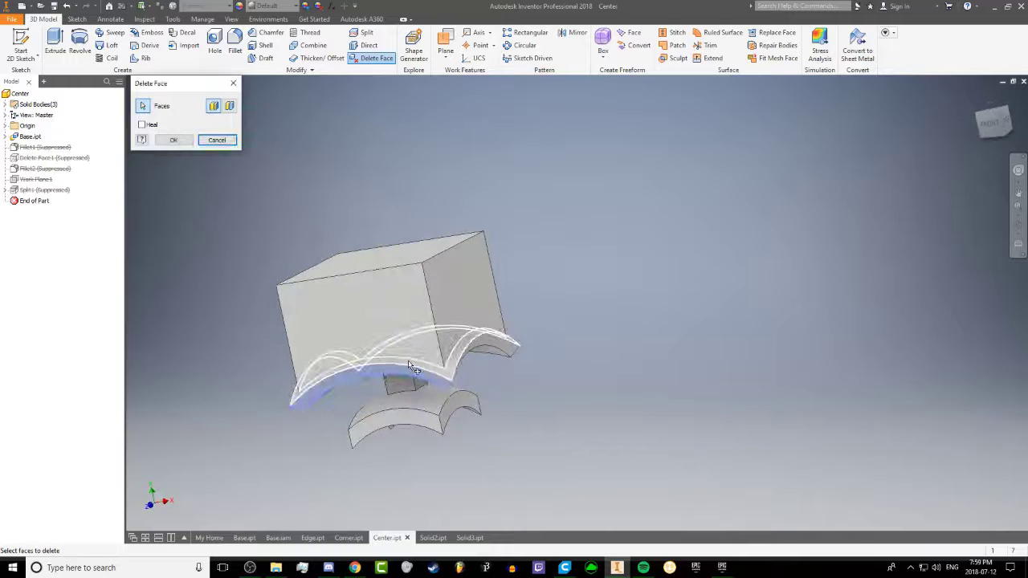
left_click(407, 363)
left_click(399, 366)
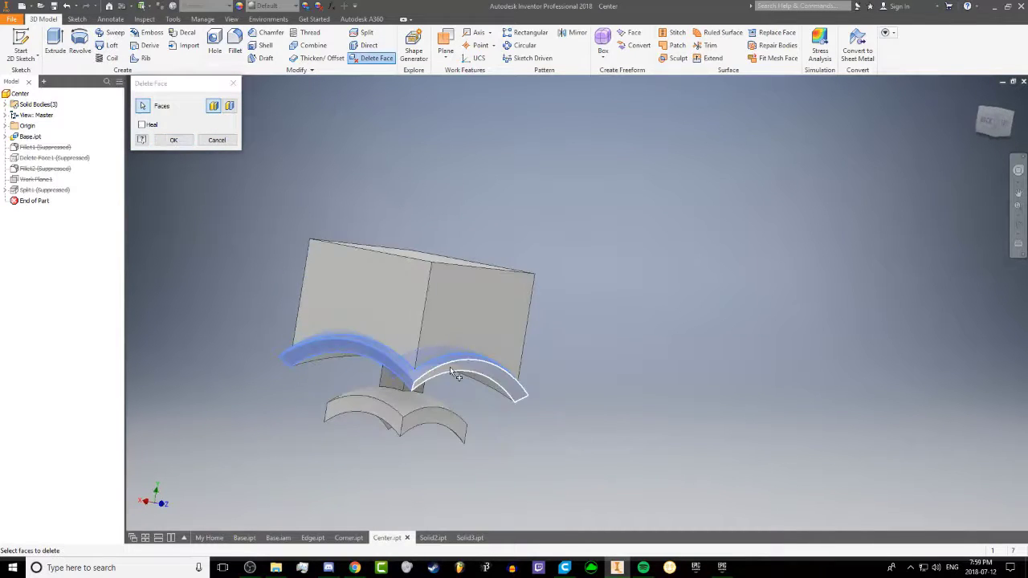
left_click(449, 366)
left_click(171, 139)
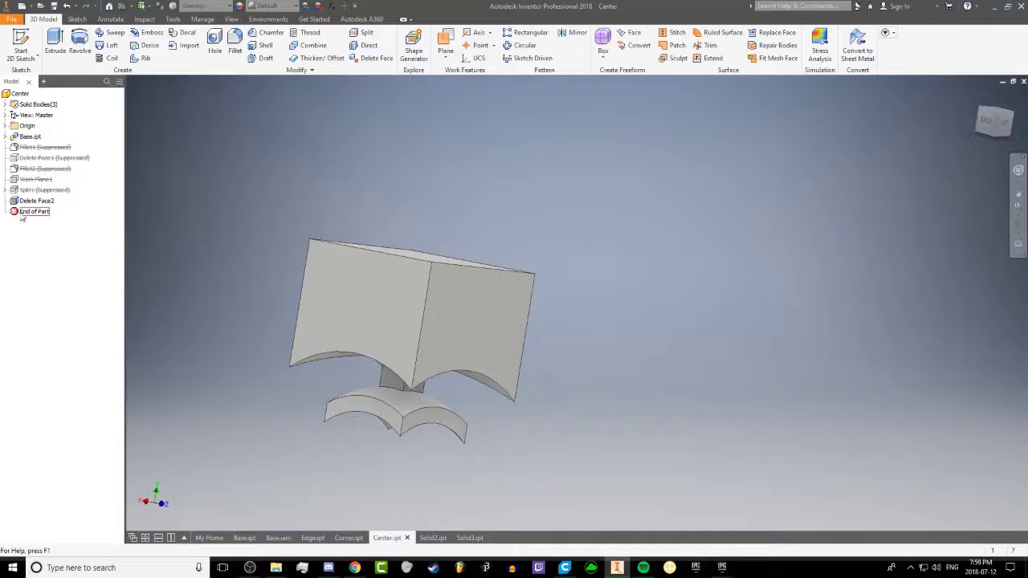
Step: Reorder Delete Face2 to directly below Base.ipt and unsuppress Fillet1, Delete Face1, Fillet2 and Split1
left_click_drag(22, 216, 45, 151)
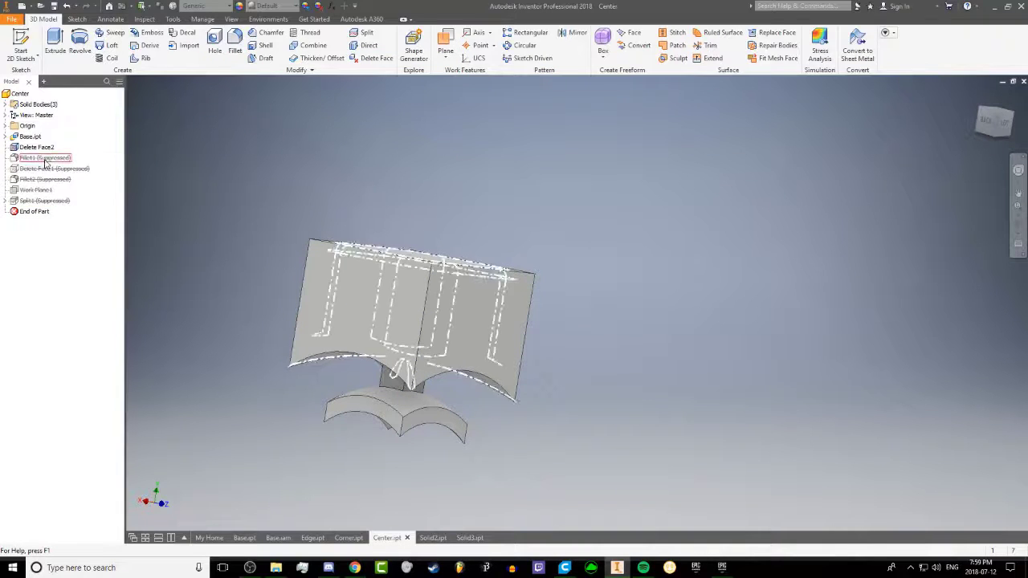
left_click(45, 158)
left_click(40, 201, "shift")
right_click(40, 201)
left_click(24, 192, "ctrl")
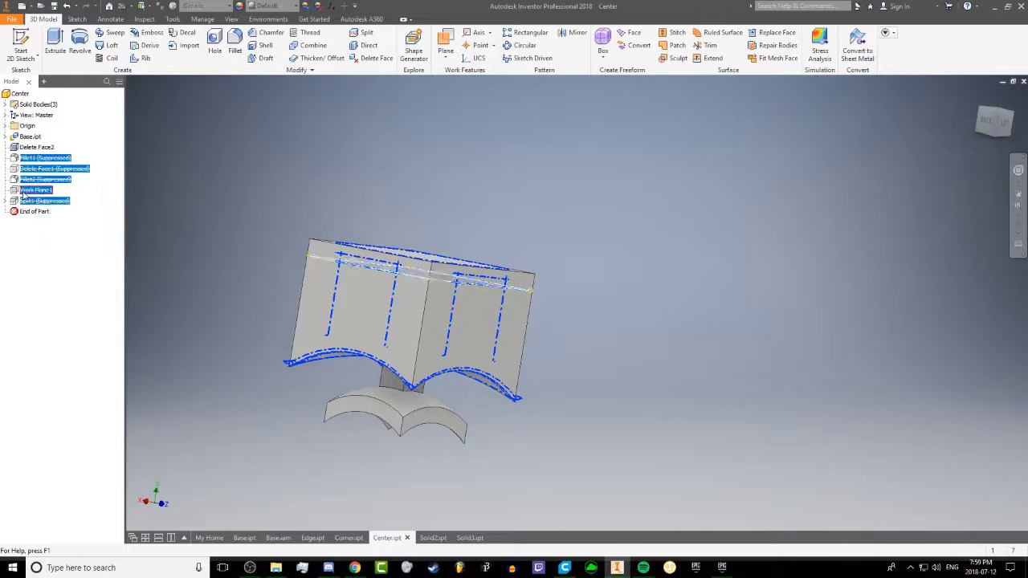
right_click(37, 204)
left_click(74, 273)
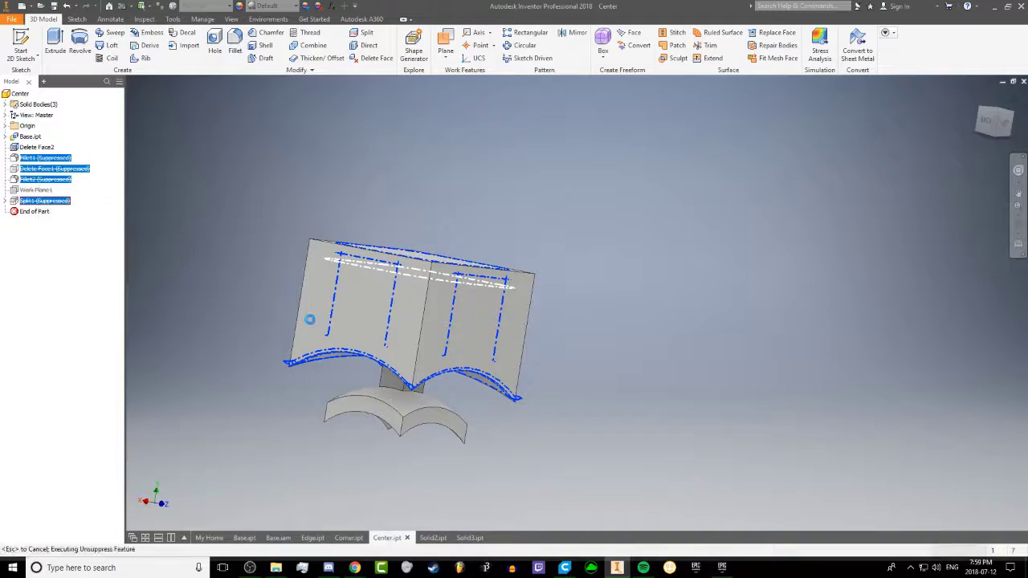
middle_click_drag(386, 329, 397, 266, "shift")
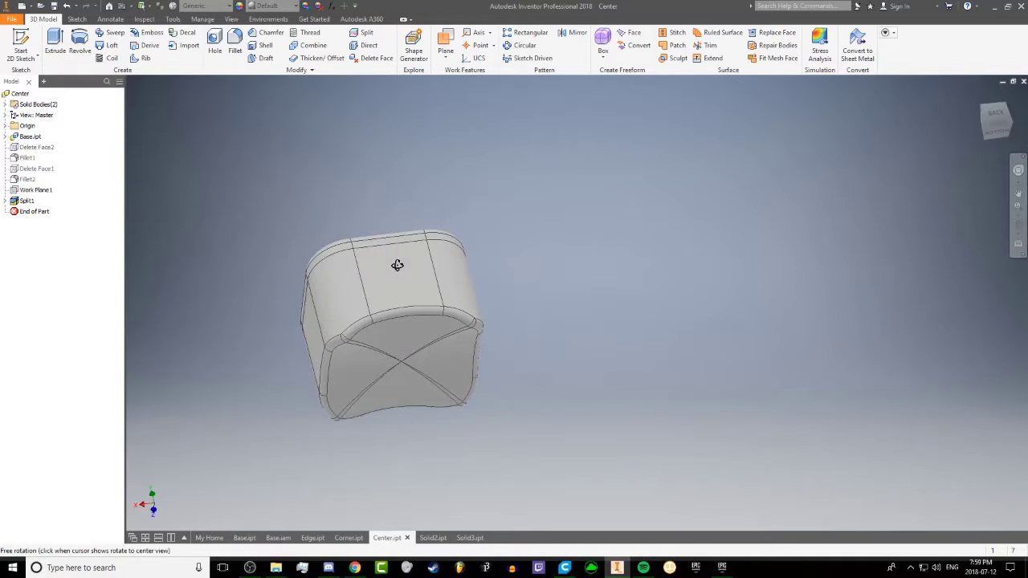
Step: Review the derived Solid2 and Solid3 parts, and examine the Corner part's block and foot
left_click(432, 538)
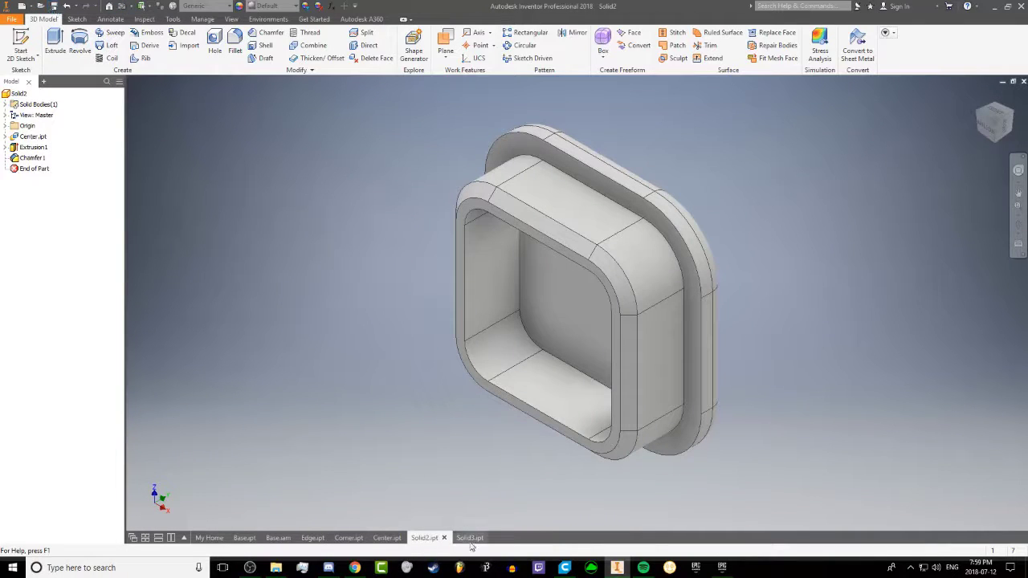
left_click(469, 538)
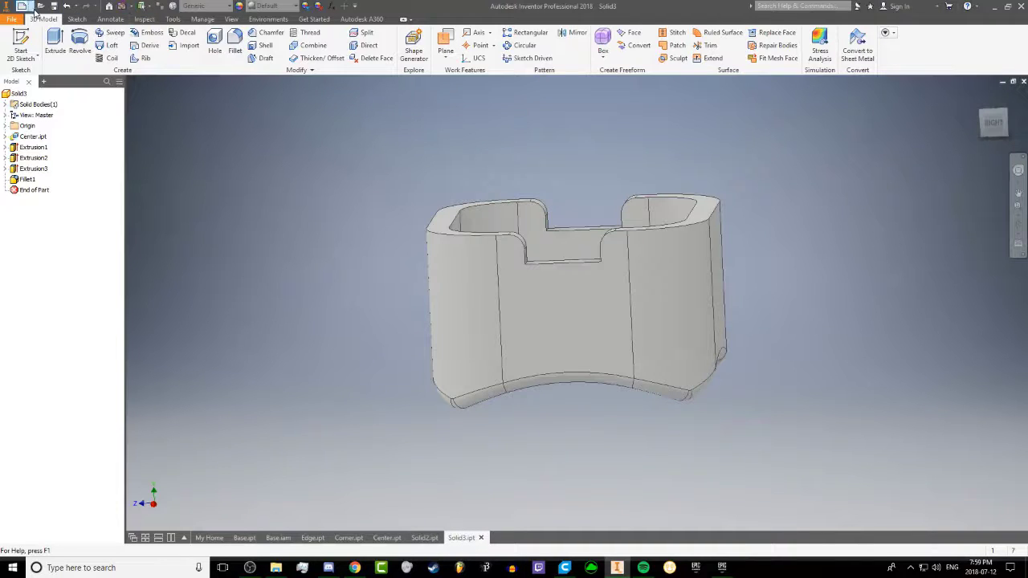
left_click(349, 538)
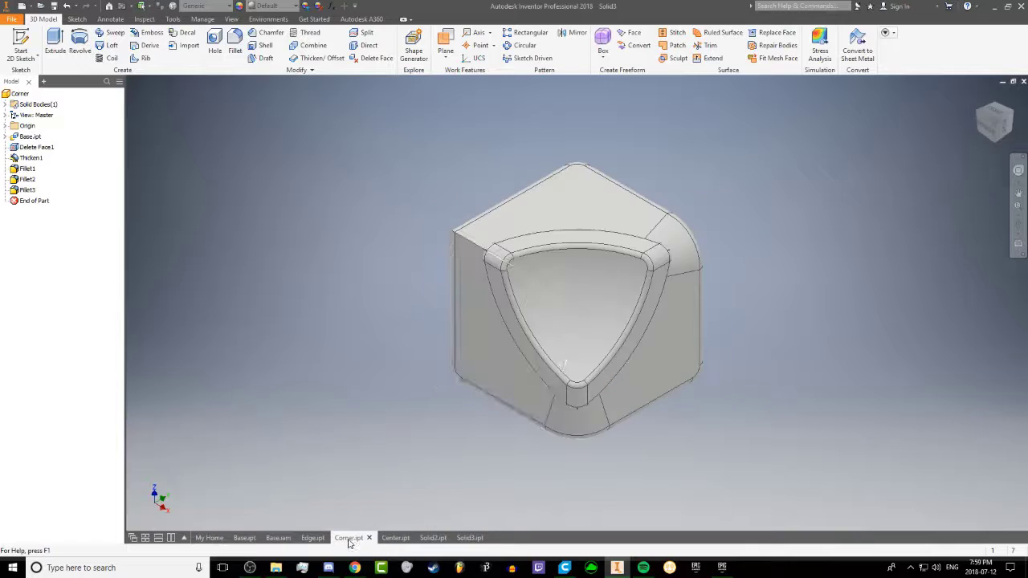
middle_click_drag(589, 358, 509, 328, "shift")
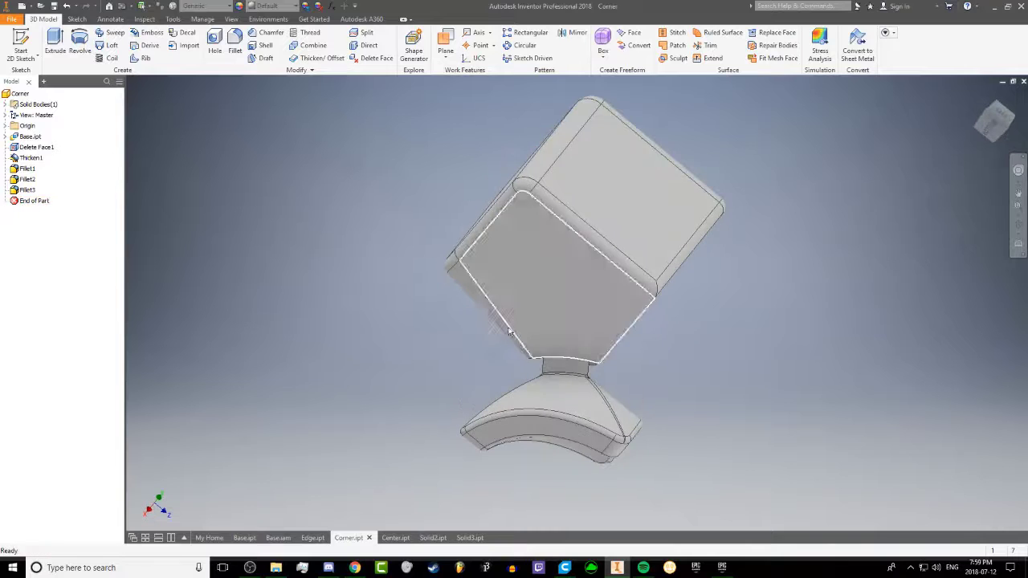
Step: Edit the Corner part's Fillet1 and add the block's remaining sharp lower edge as a third variable-radius edge
double_click(27, 169)
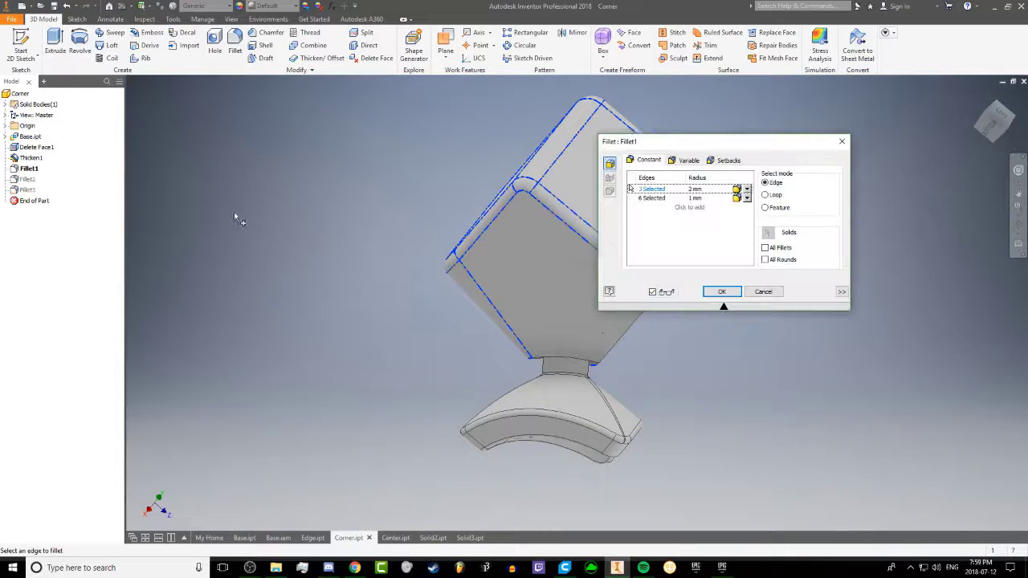
left_click(684, 160)
middle_click_drag(458, 179, 405, 234, "shift")
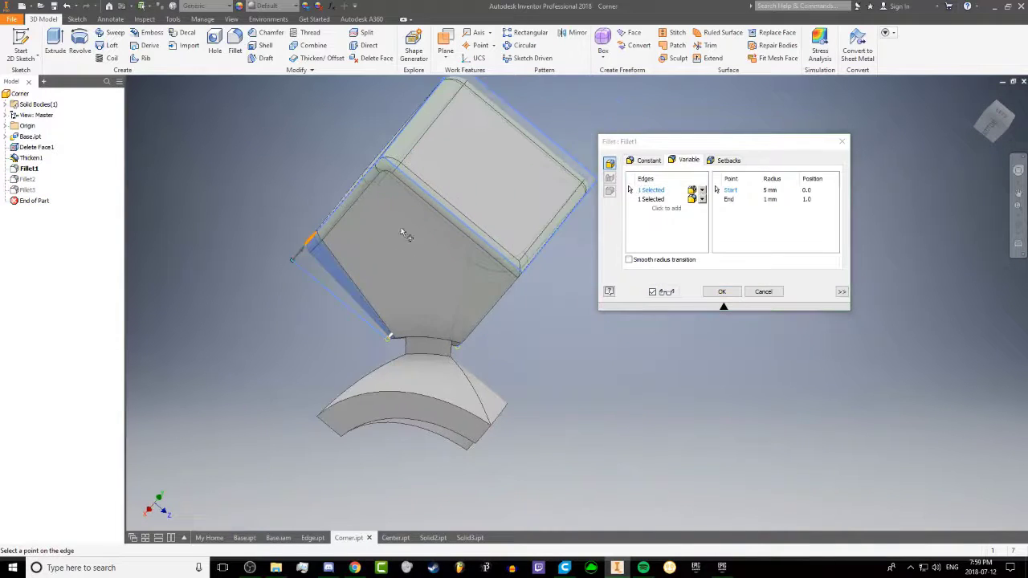
left_click(665, 209)
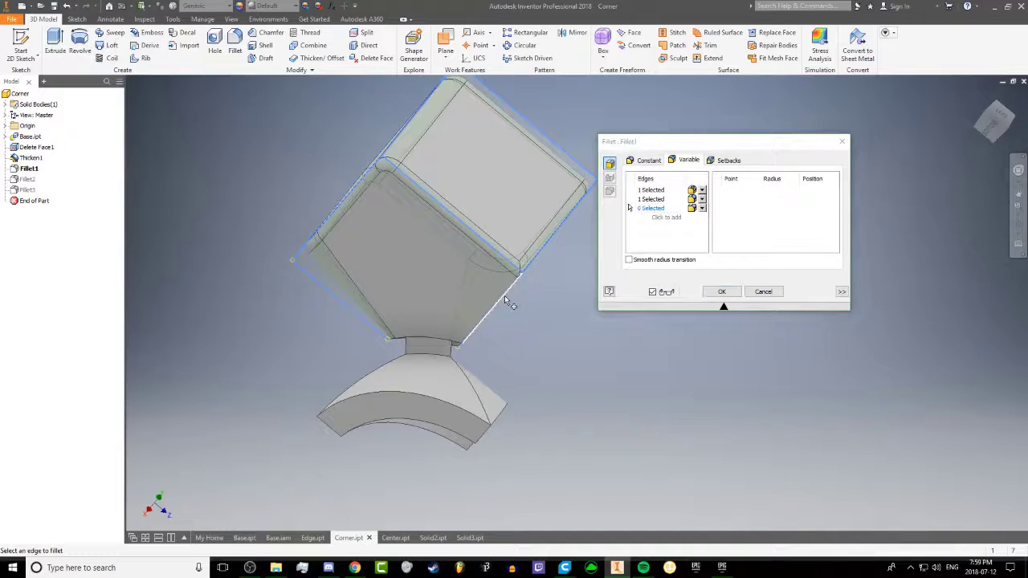
left_click(512, 295)
Step: Set the third variable edge's radius to 1 mm at the start and 5 mm at the end, and apply the fillet
left_click(772, 190)
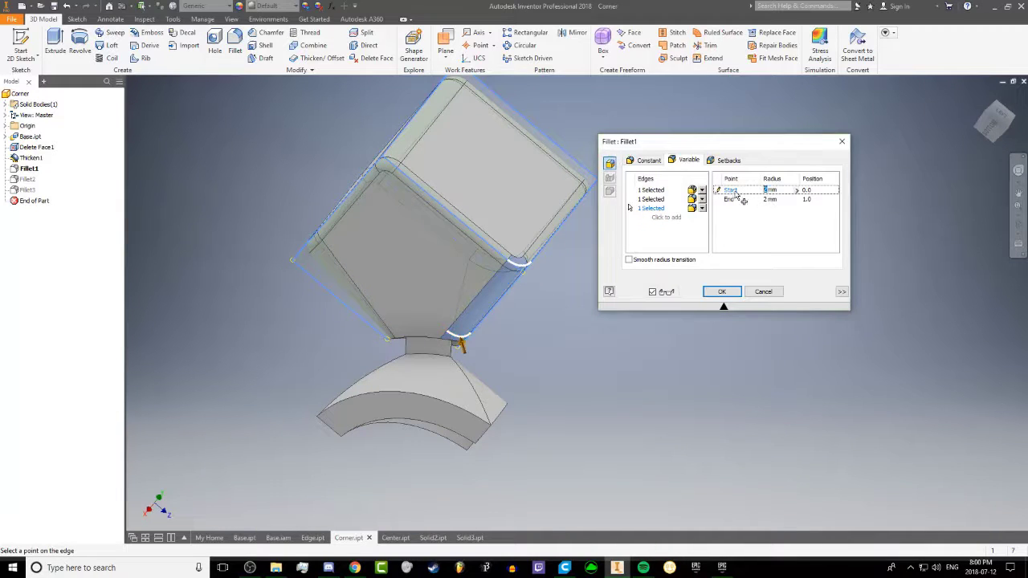
type("1")
left_click(768, 200)
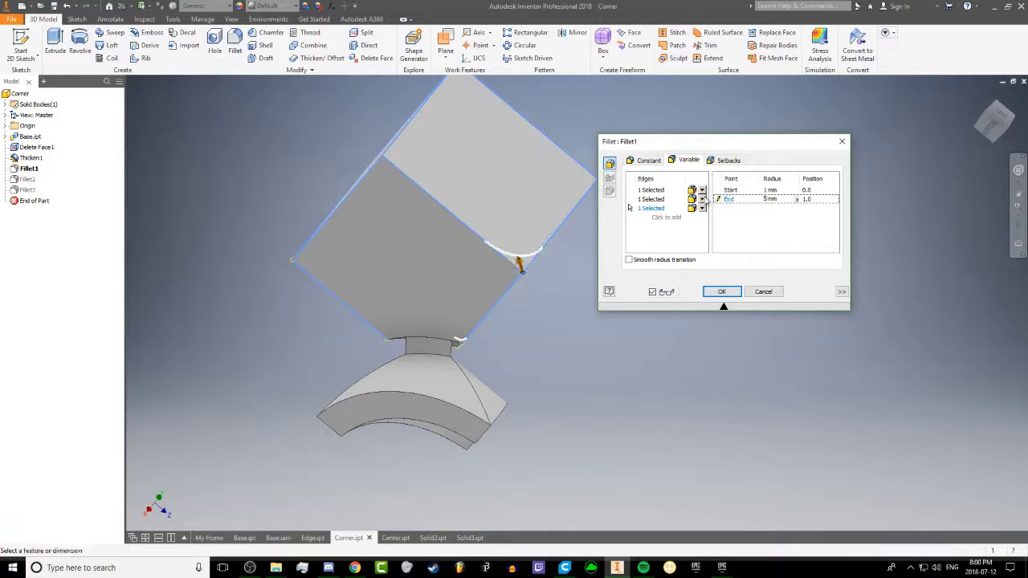
left_click(703, 210)
left_click(703, 200)
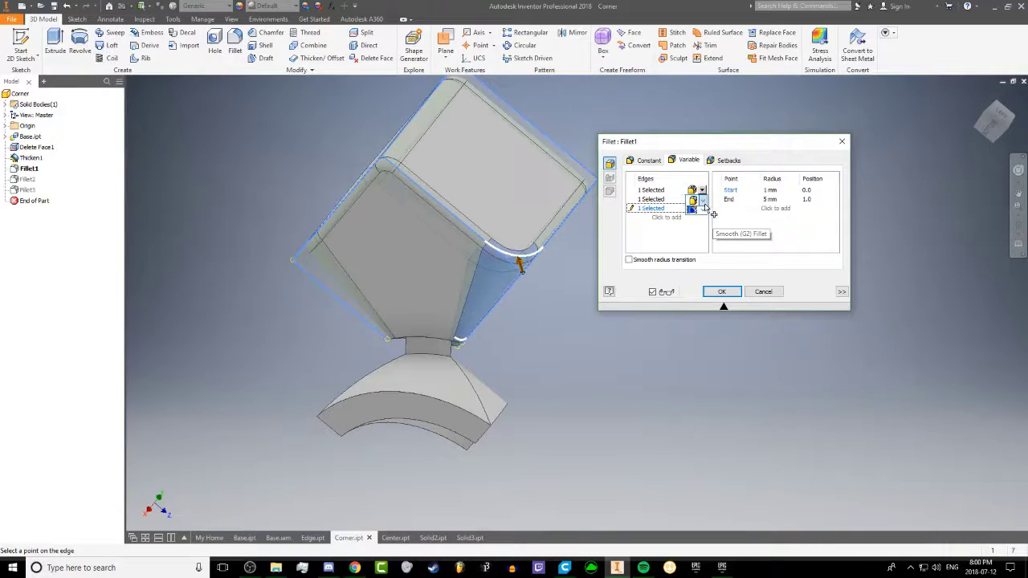
mouse_move(471, 237)
middle_mouse_down("shift")
mouse_move(381, 241)
mouse_move(250, 225)
mouse_move(348, 234)
middle_mouse_up("shift")
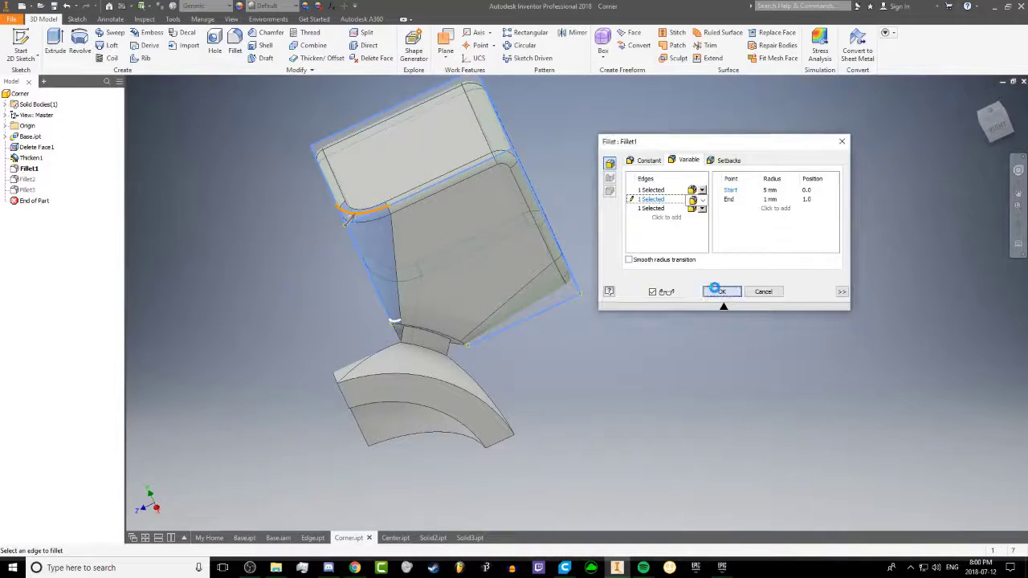
left_click(716, 292)
Step: Edit the Corner part's Fillet2 and add the three vertical neck edges between block and foot as a third constant-radius set
middle_click_drag(415, 236, 543, 259, "shift")
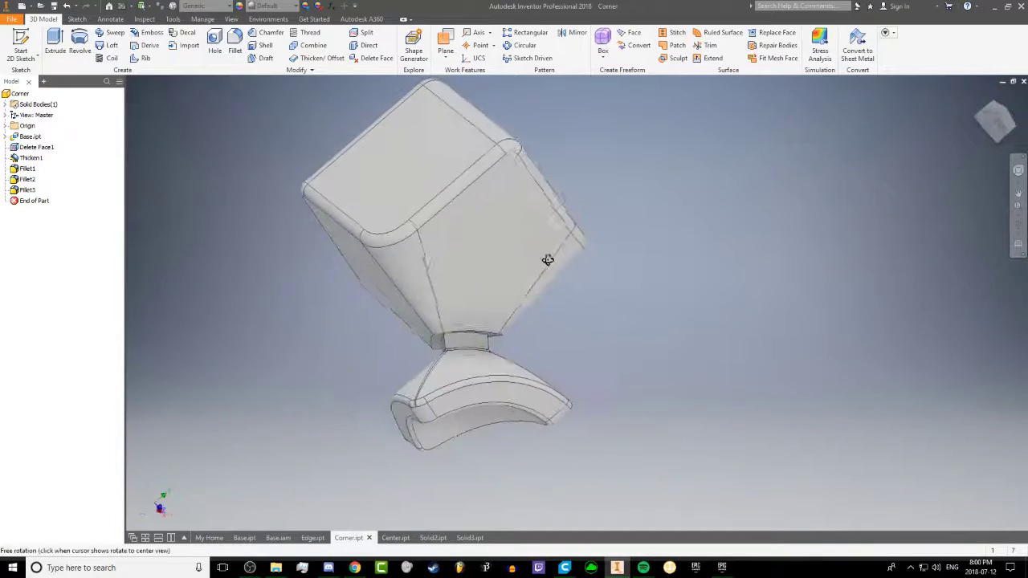
left_click(237, 47)
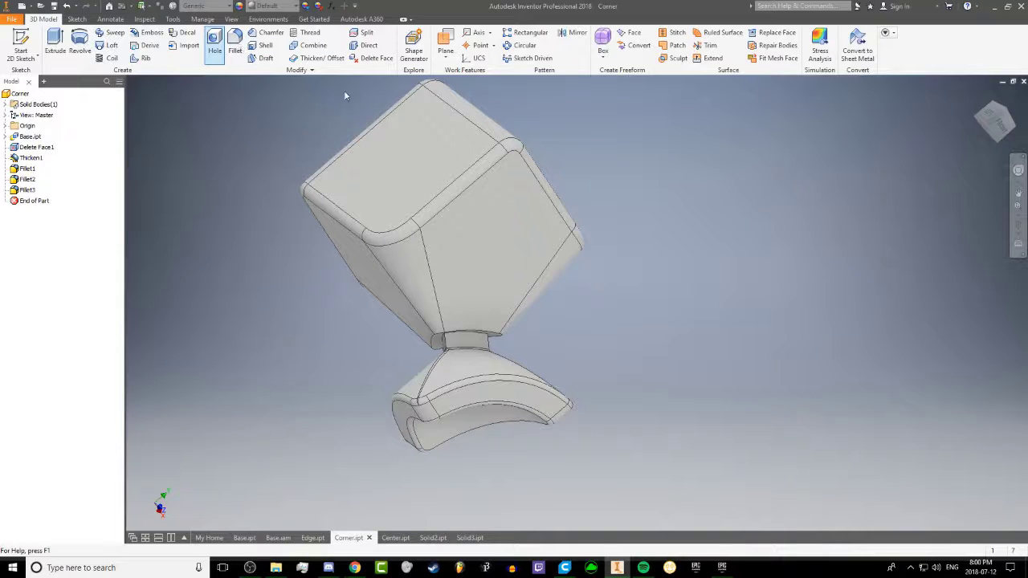
left_click(488, 345)
left_click(29, 183)
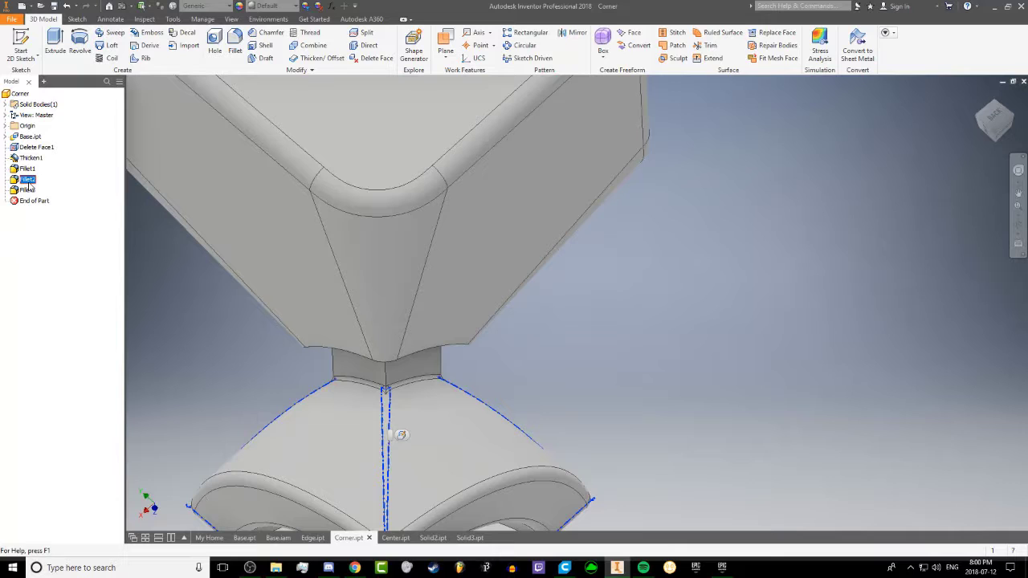
double_click(28, 180)
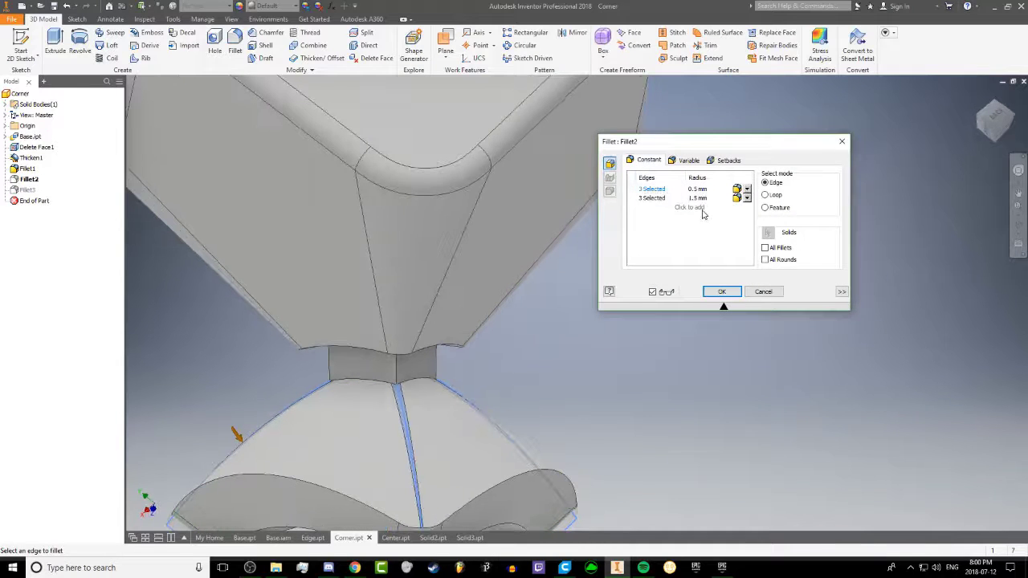
left_click(697, 208)
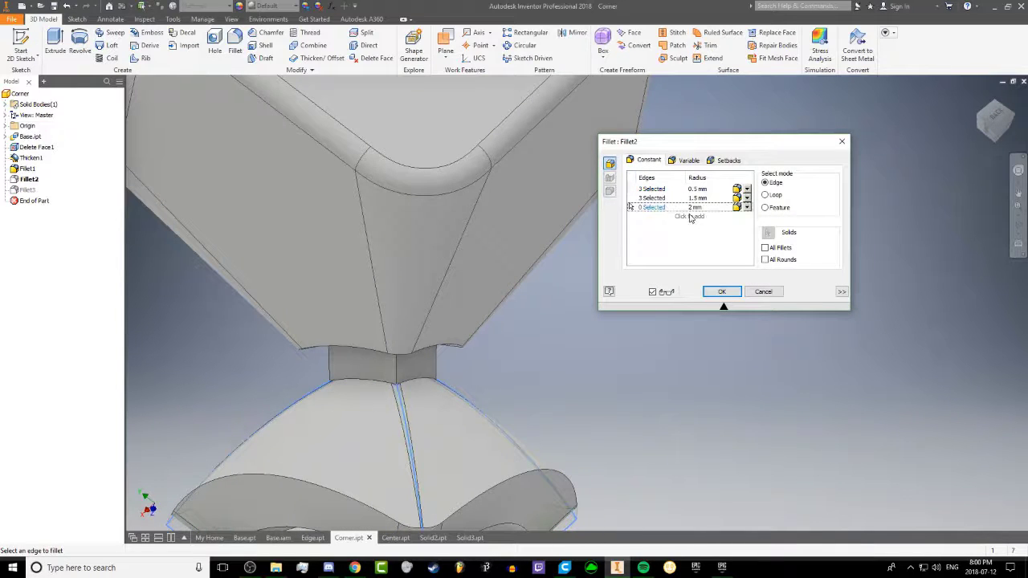
left_click(396, 367)
middle_click_drag(397, 367, 482, 354, "shift")
left_click(320, 366)
left_click(308, 387)
Step: Try radii of 1 mm and 1.5 mm on the vertical neck edges, and settle on 1.25 mm
left_click(692, 207)
key("BackSpace")
type("1")
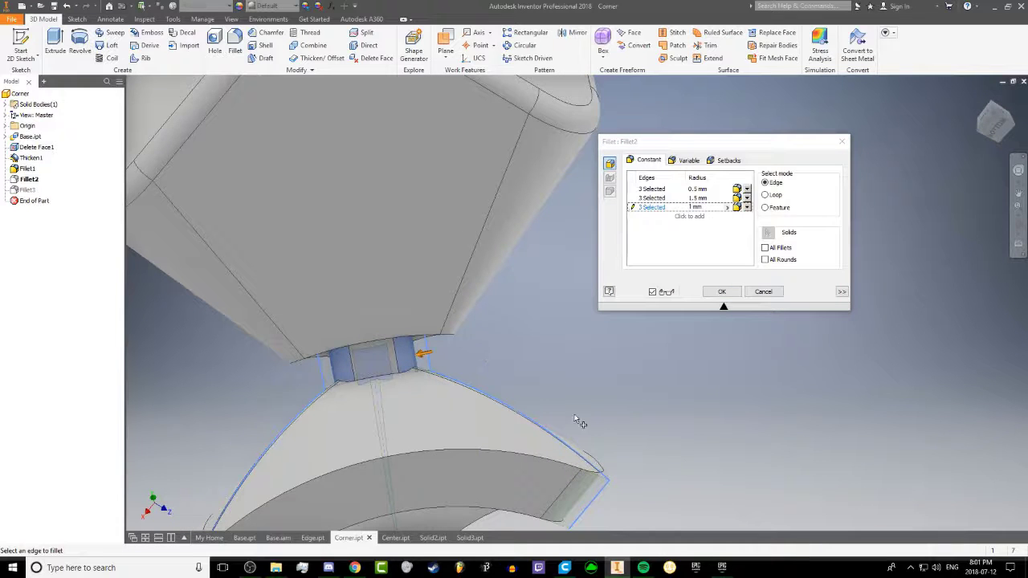
left_click(692, 208)
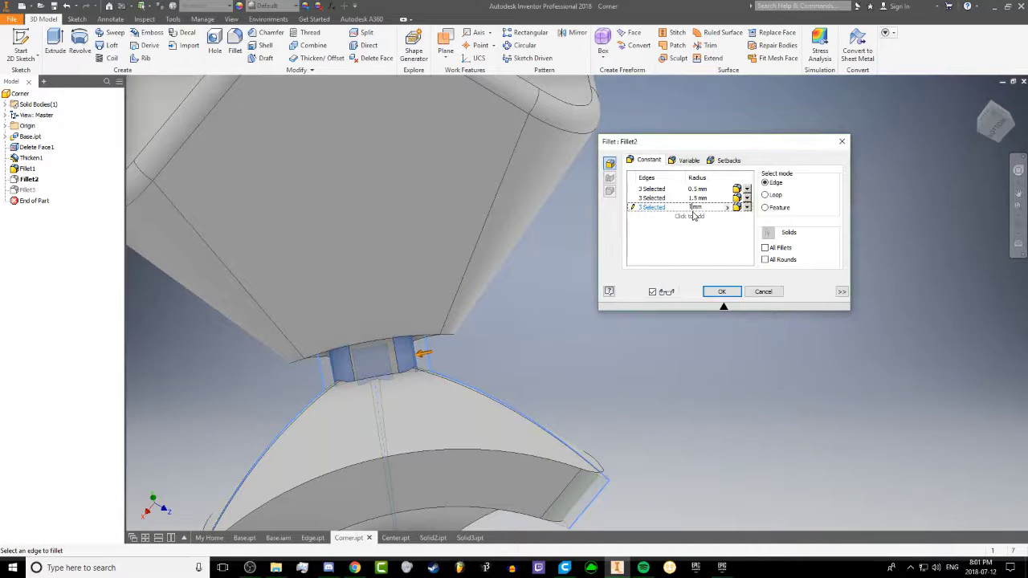
type(".5")
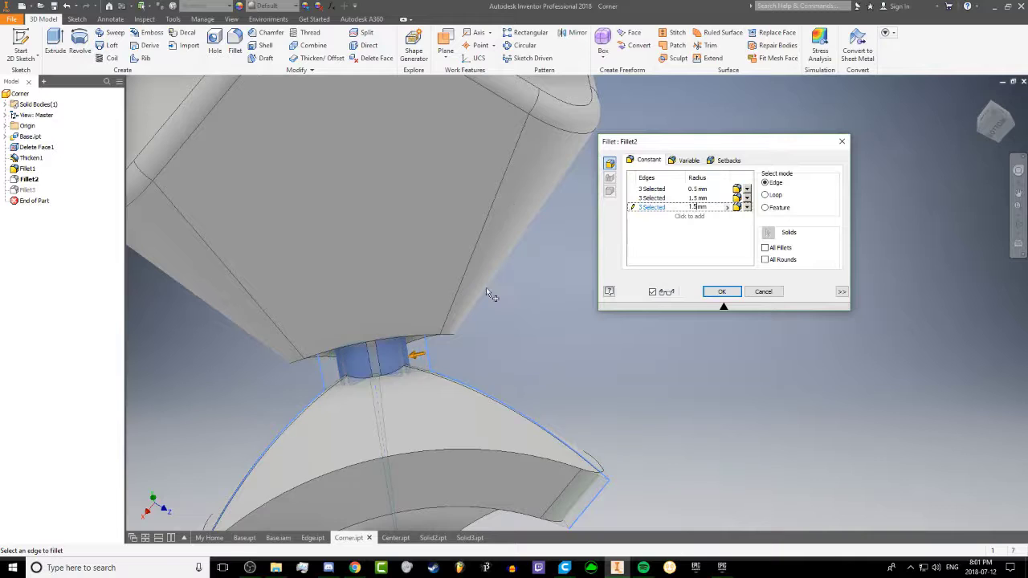
Step: Add the six edges of the block's underside around the neck as a 1 mm constant-radius set, and apply Fillet2
middle_click_drag(489, 294, 511, 314, "shift")
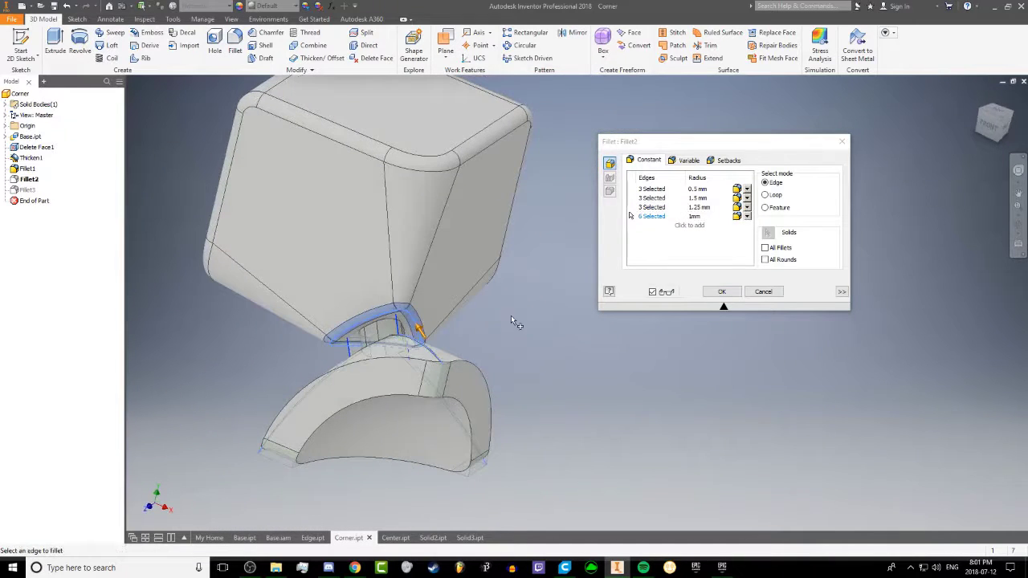
left_click(692, 216)
left_click_drag(693, 216, 658, 221)
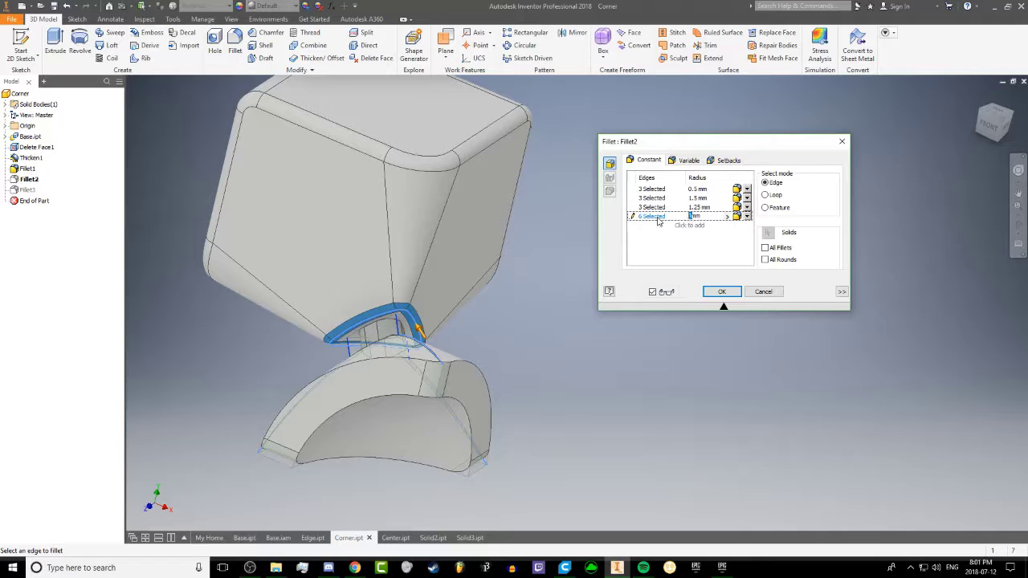
left_click(658, 261)
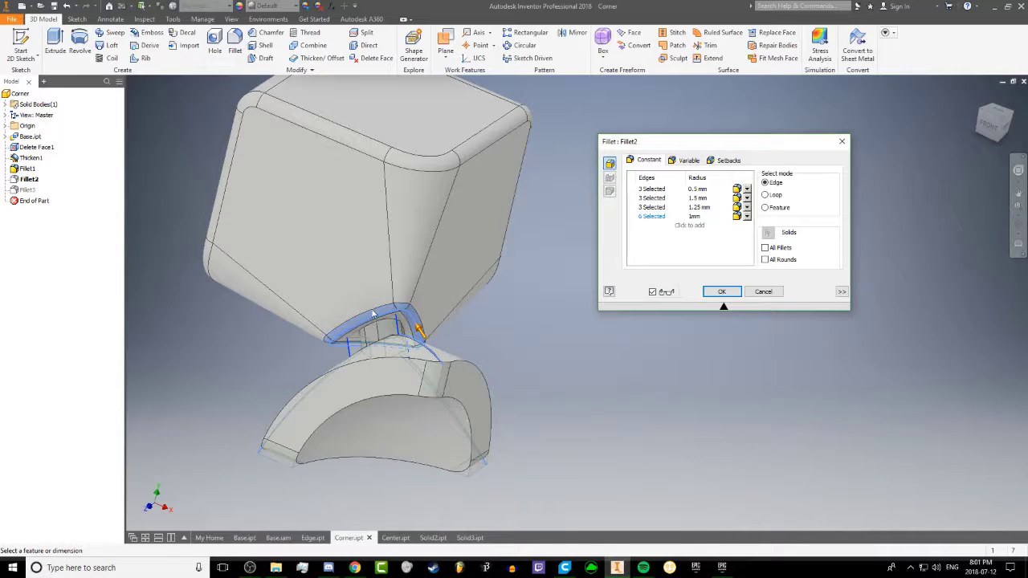
middle_click_drag(373, 314, 562, 313, "shift")
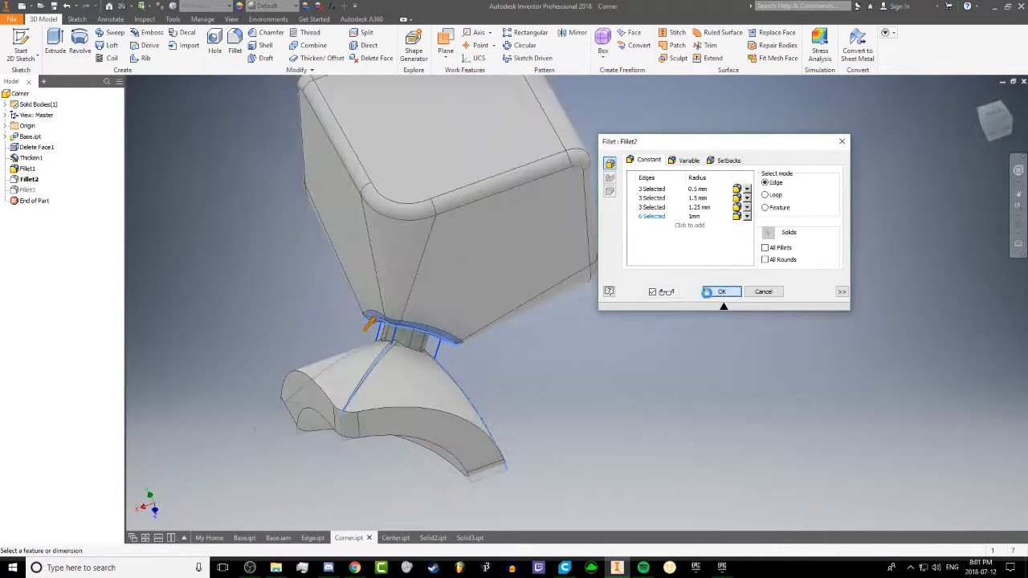
left_click(722, 292)
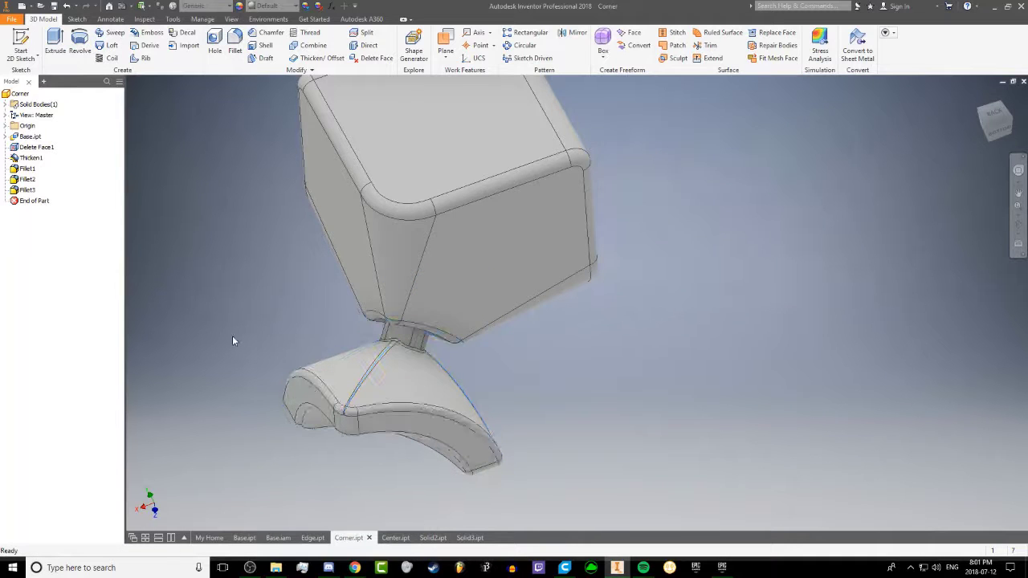
Step: Check the Corner part's new fillets and export it as the STL file Corner in the 3x3 Tutorial folder, replacing the existing file
middle_click_drag(232, 340, 246, 200, "shift")
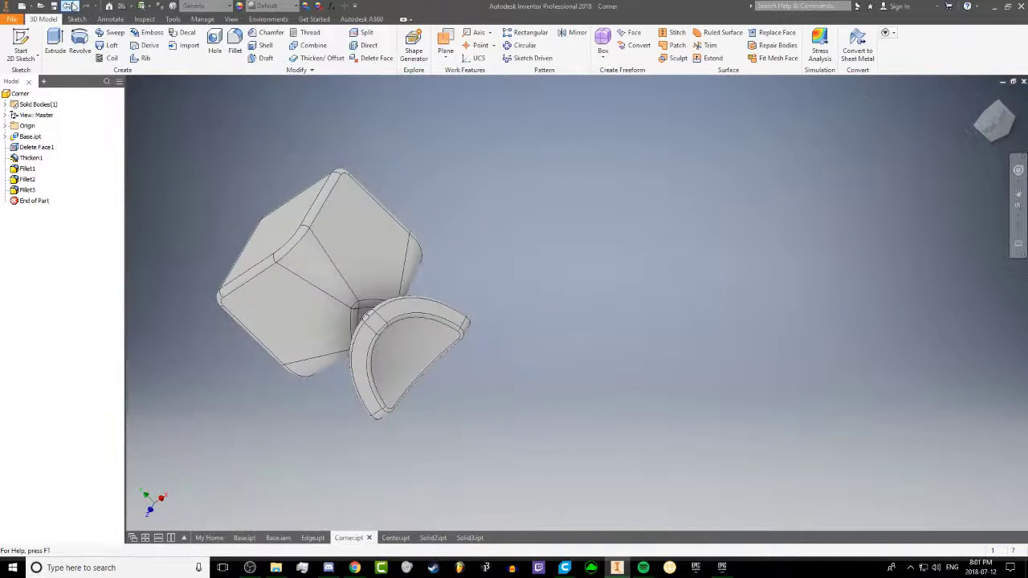
mouse_move(337, 201)
middle_mouse_down("shift")
mouse_move(358, 214)
mouse_move(328, 189)
mouse_move(355, 179)
mouse_move(321, 218)
mouse_move(228, 214)
mouse_move(167, 225)
mouse_move(410, 220)
mouse_move(305, 206)
mouse_move(333, 179)
mouse_move(361, 197)
mouse_move(341, 205)
middle_mouse_up("shift")
middle_click_drag(361, 339, 335, 351, "shift")
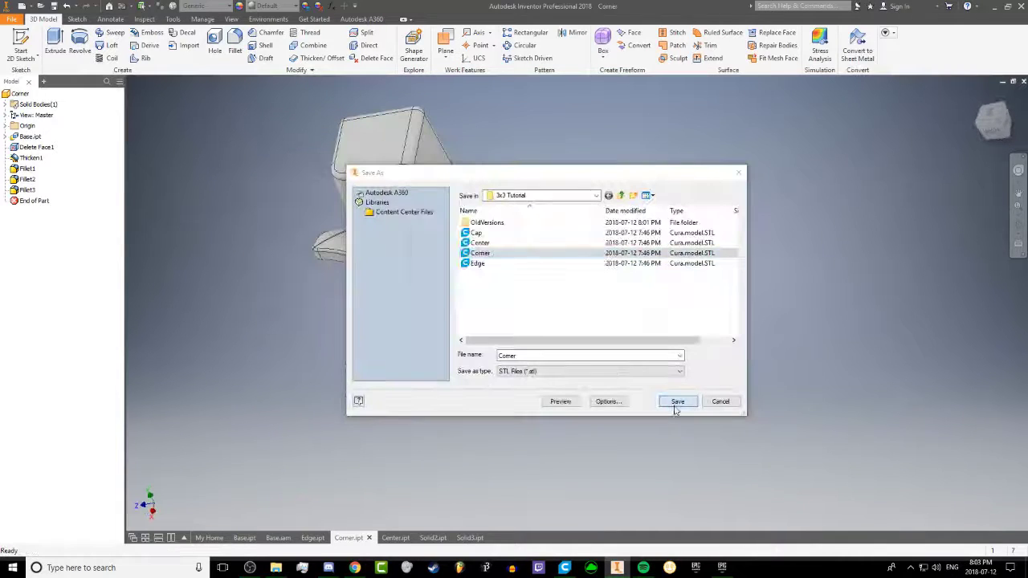
left_click(677, 402)
left_click(527, 285)
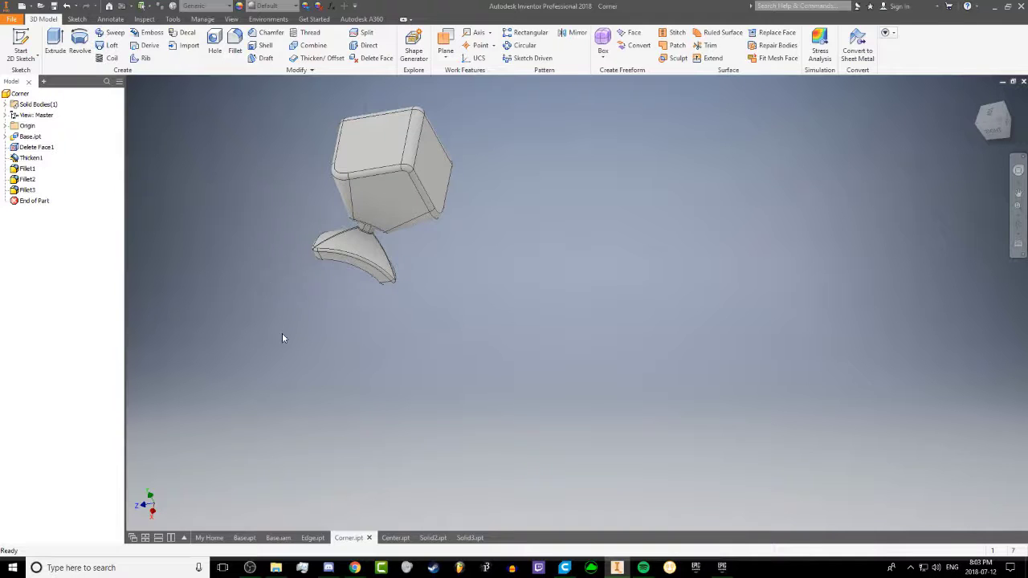
middle_click_drag(282, 338, 603, 301, "shift")
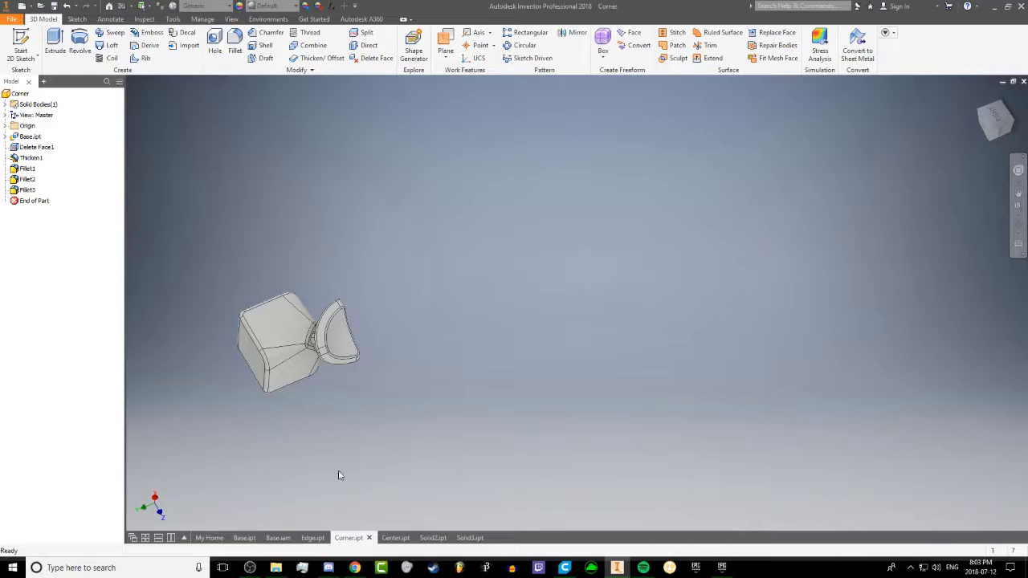